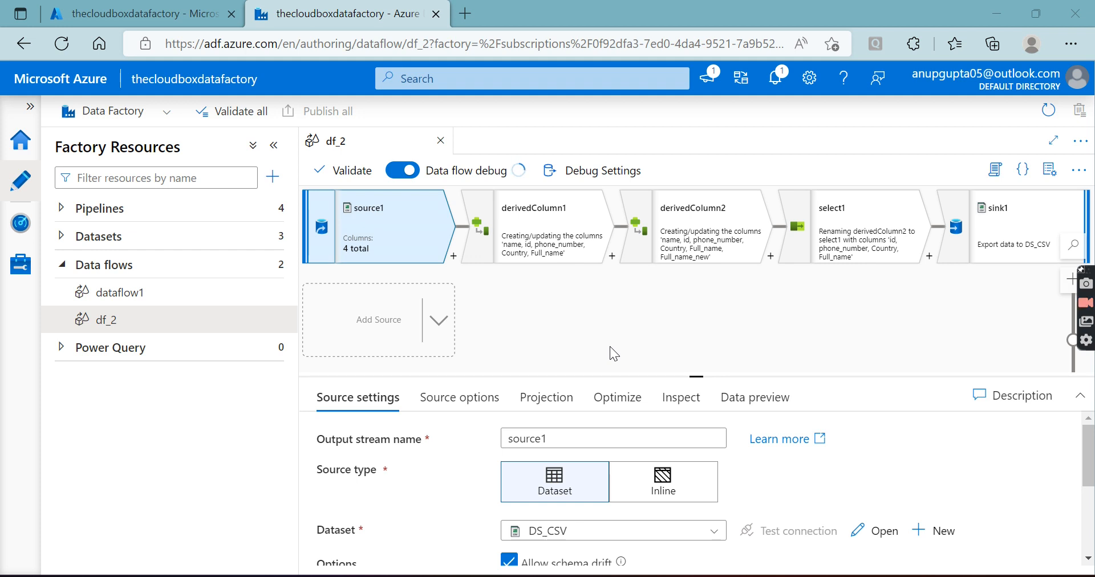
Check the data factory's name on its Azure portal overview page and return to the Data Factory studio
{"action": "left_click", "coordinate": [179, 23]}
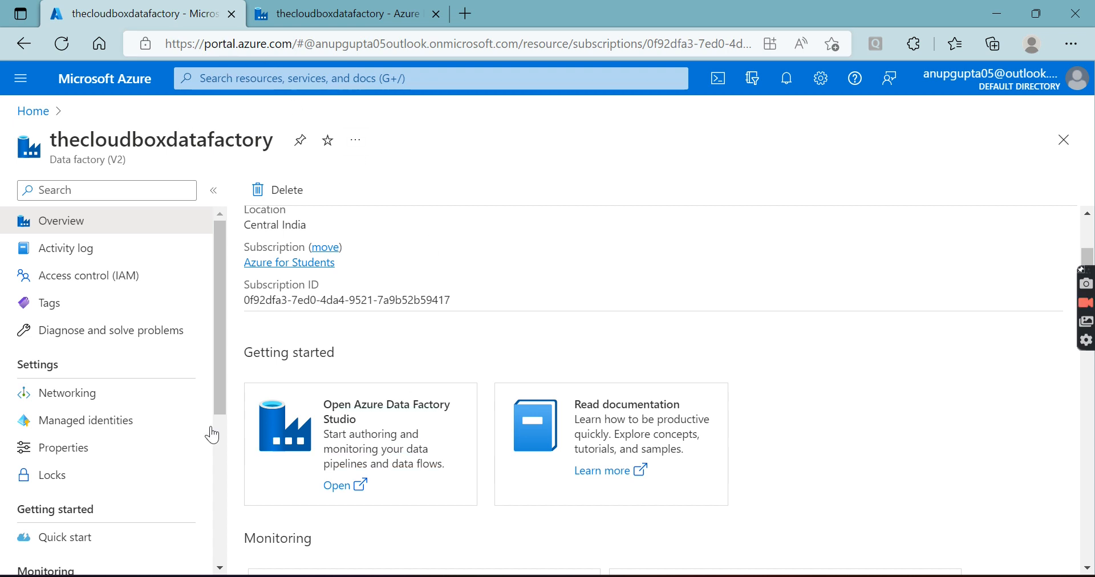
{"action": "double_click", "coordinate": [84, 143]}
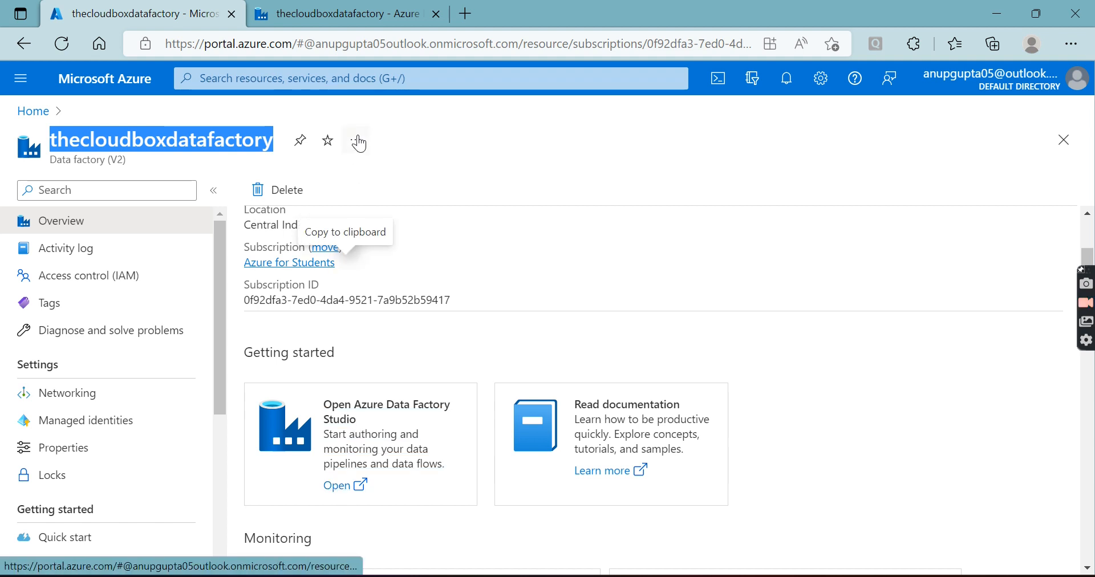
{"action": "left_click", "coordinate": [357, 18]}
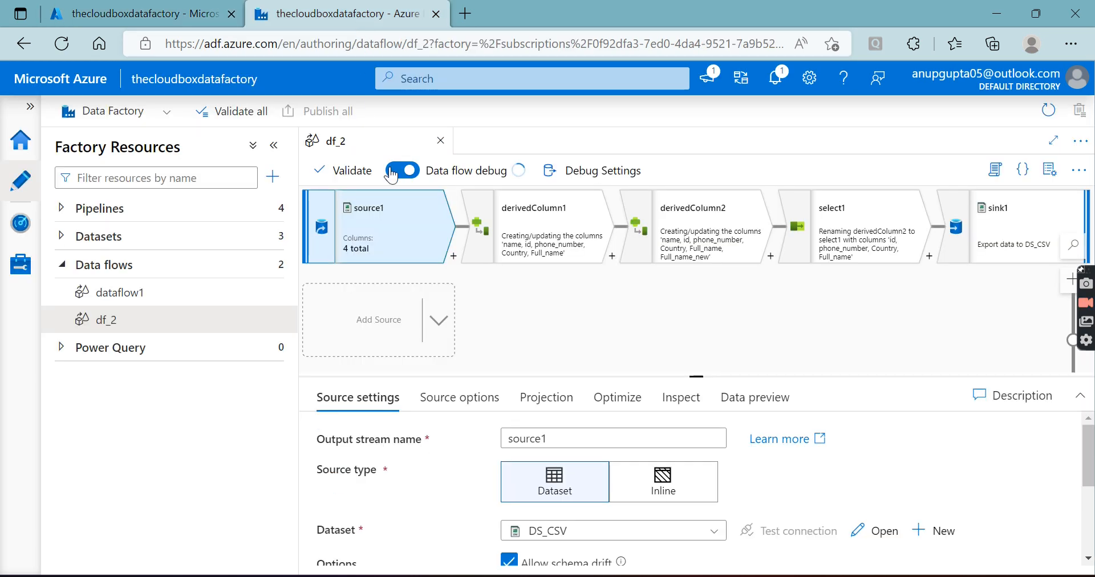
Open the data flow dataflow1 and show the settings of its aggregate1 transformation
{"action": "left_click", "coordinate": [62, 266]}
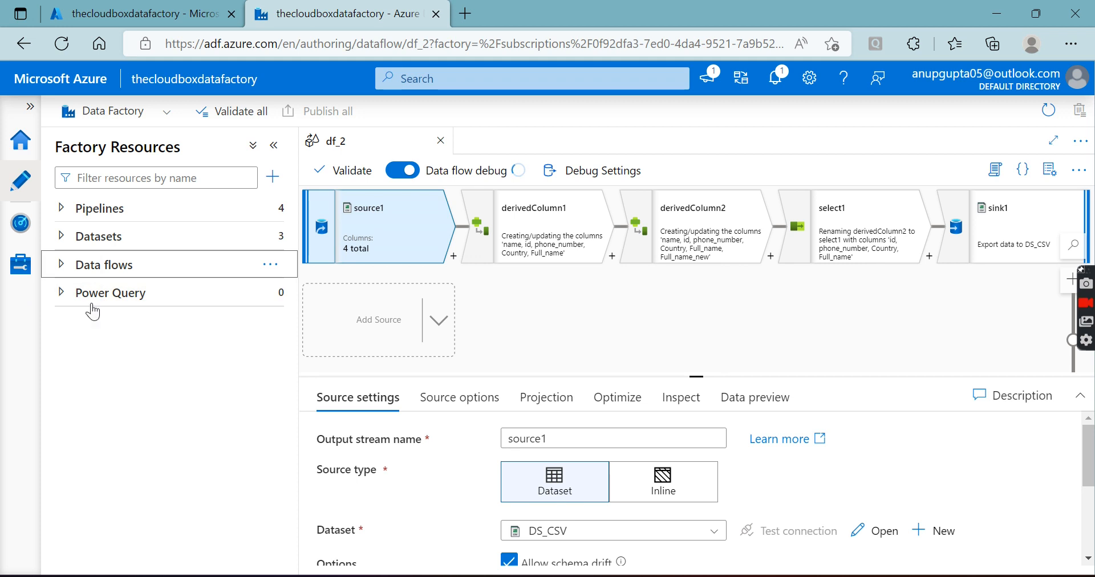
{"action": "left_click", "coordinate": [63, 265]}
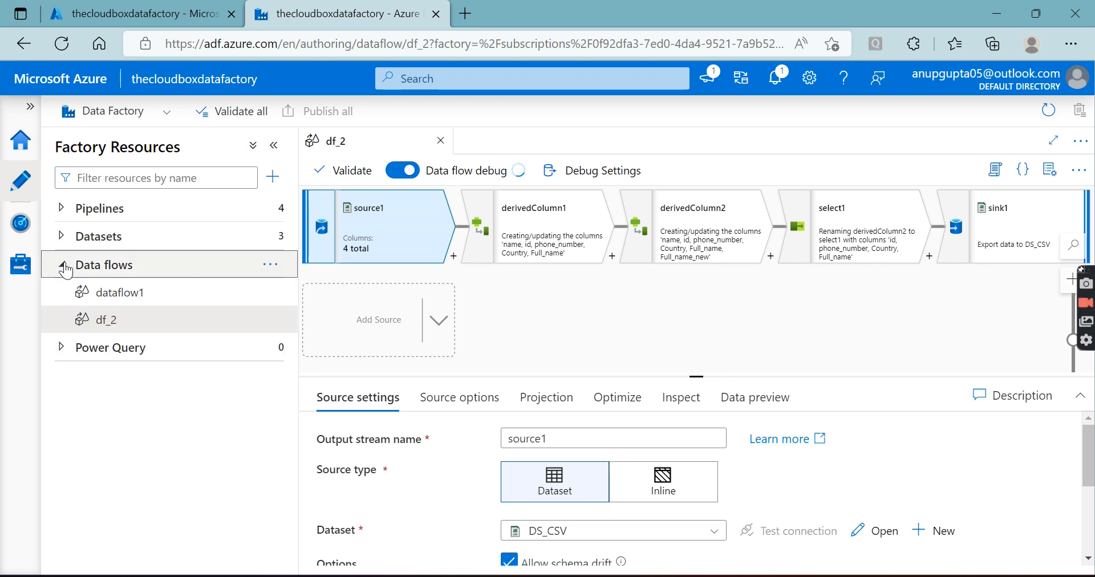
{"action": "left_click", "coordinate": [151, 298]}
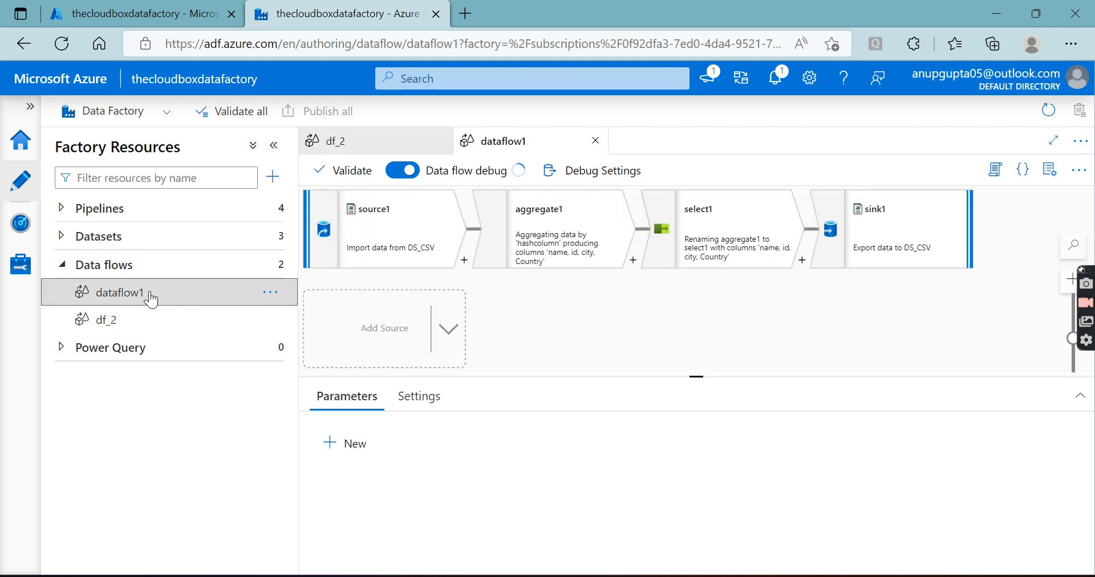
{"action": "left_click", "coordinate": [582, 246]}
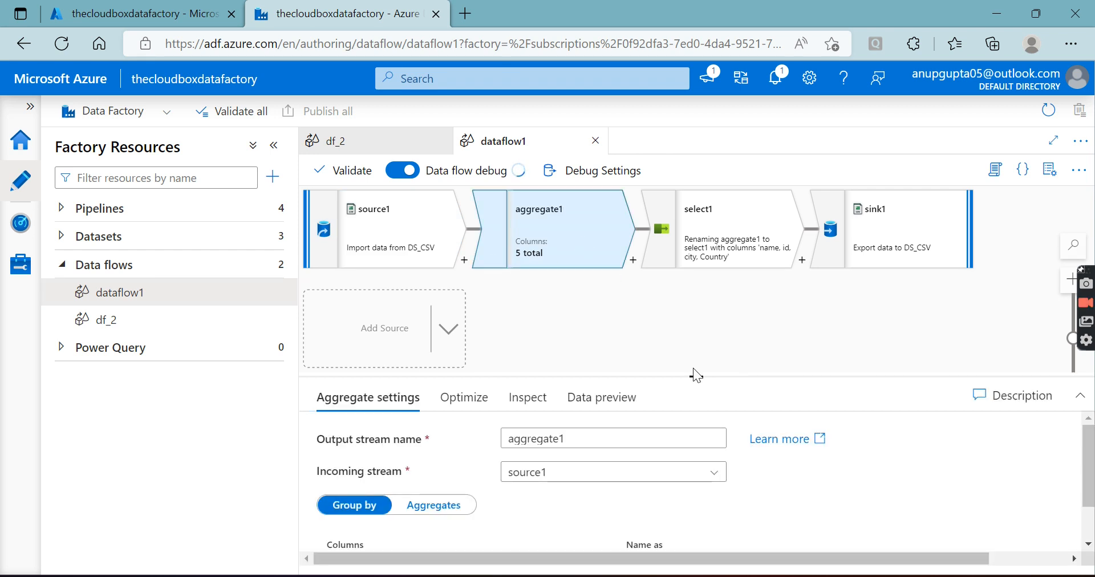
{"action": "left_click_drag", "start_coordinate": [697, 377], "coordinate": [711, 416]}
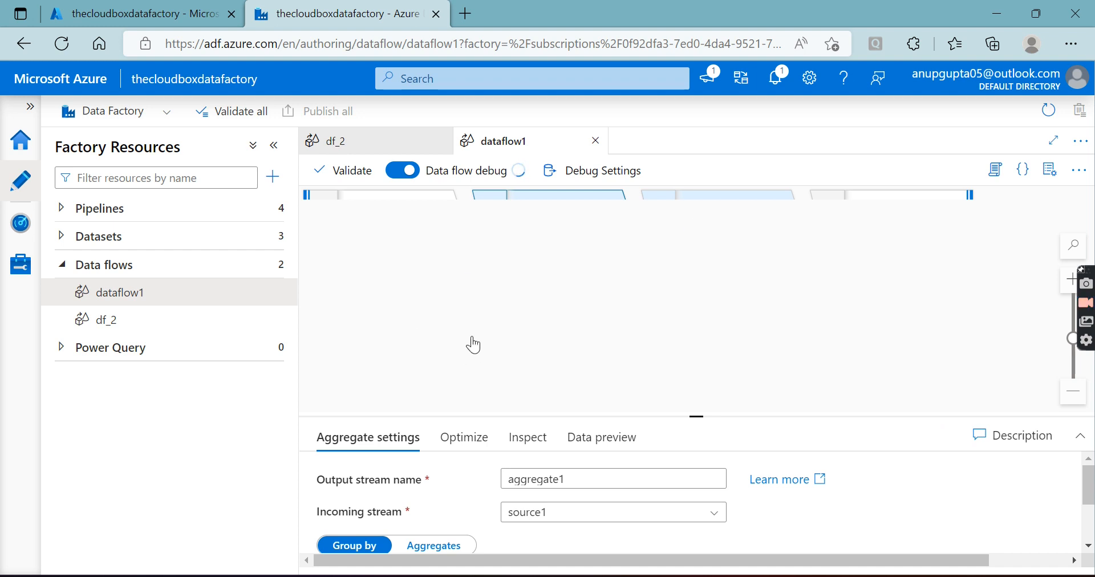
{"action": "left_click", "coordinate": [399, 205]}
{"action": "left_click", "coordinate": [550, 229]}
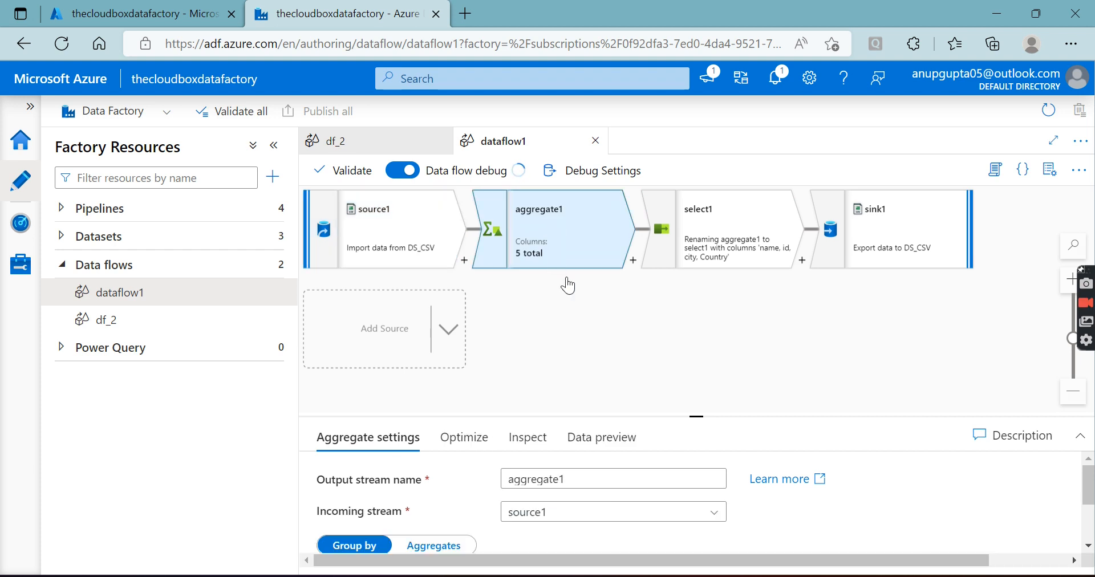
{"action": "left_click_drag", "start_coordinate": [697, 416], "coordinate": [694, 368]}
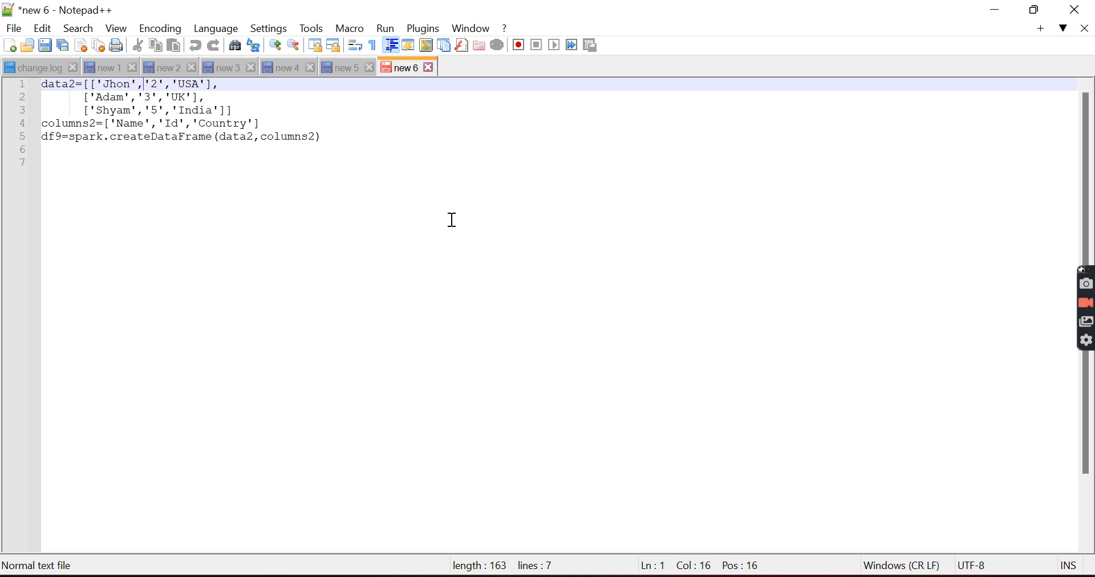
Switch to Notepad++, create a new document, decline the update, and write the heading "Aggreg---" followed by blank lines
{"action": "left_click", "coordinate": [14, 28]}
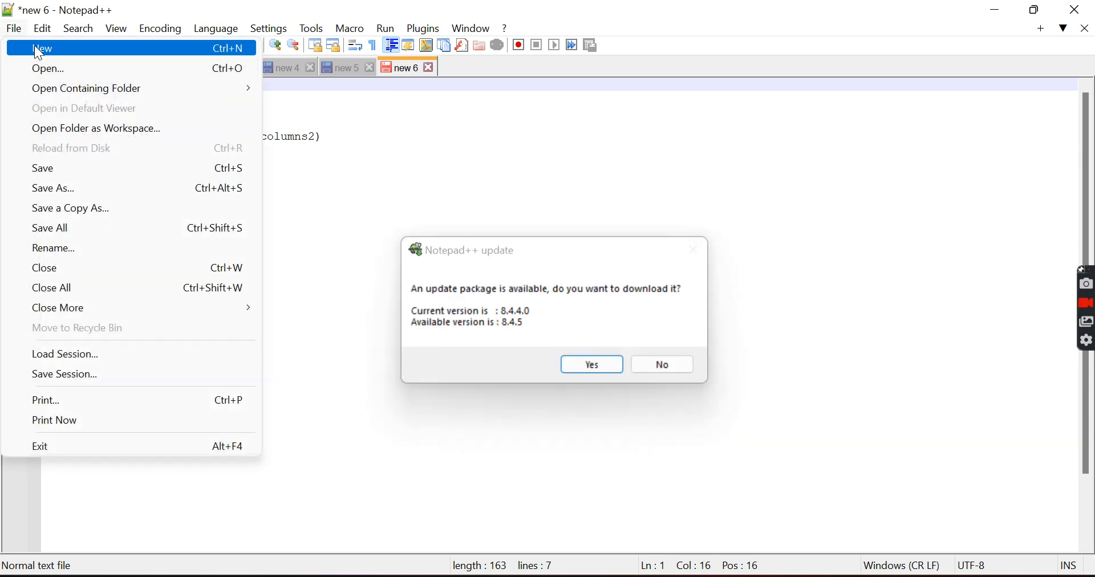
{"action": "left_click", "coordinate": [39, 51]}
{"action": "left_click", "coordinate": [657, 361]}
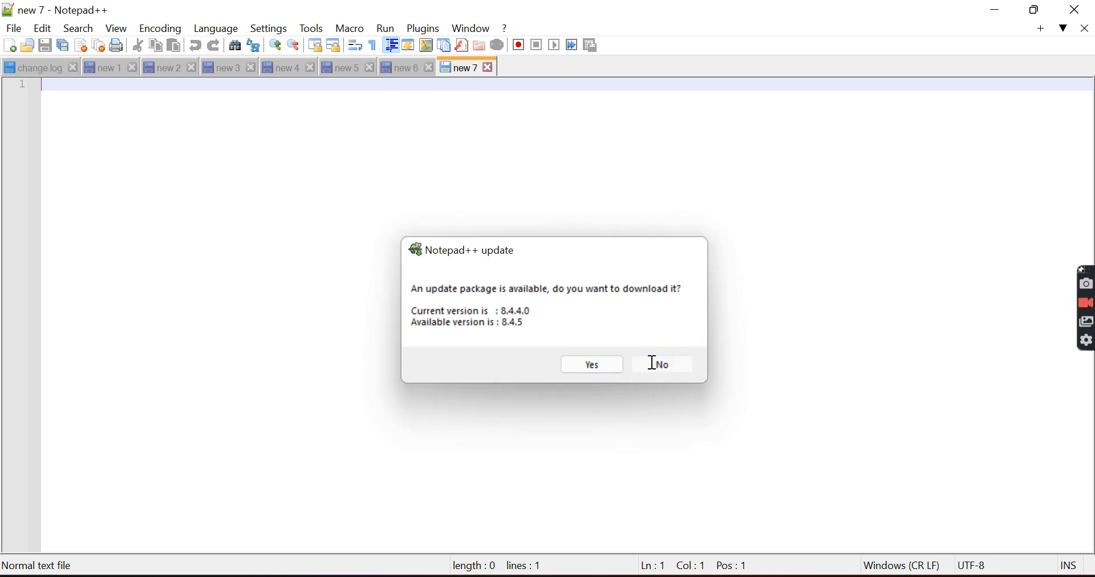
{"action": "type", "text": "Aggreg---"}
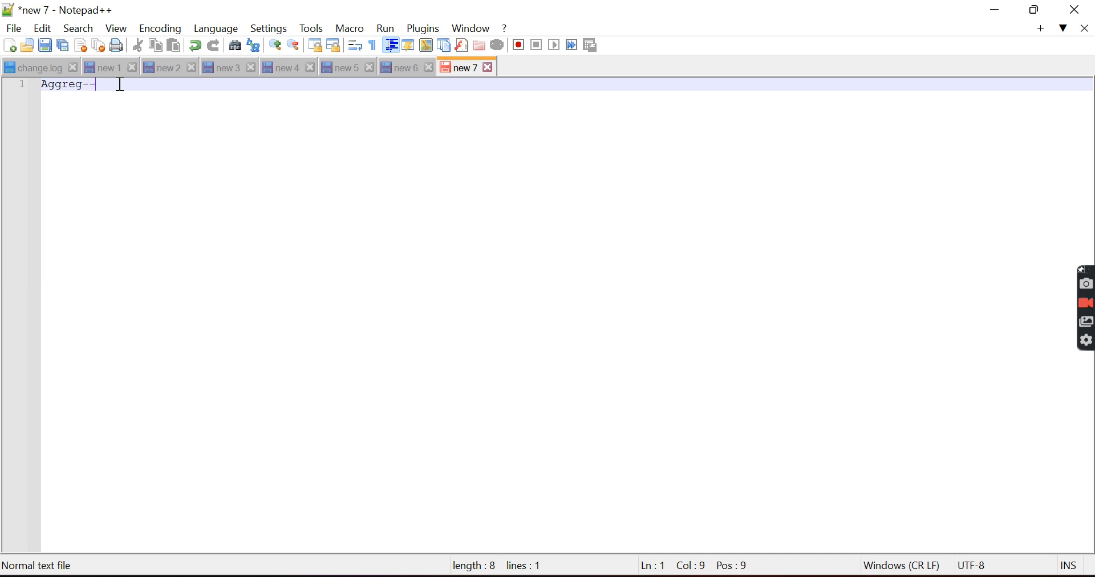
{"action": "key", "text": "Return"}
{"action": "key", "text": "Return"}
{"action": "key", "text": "Return"}
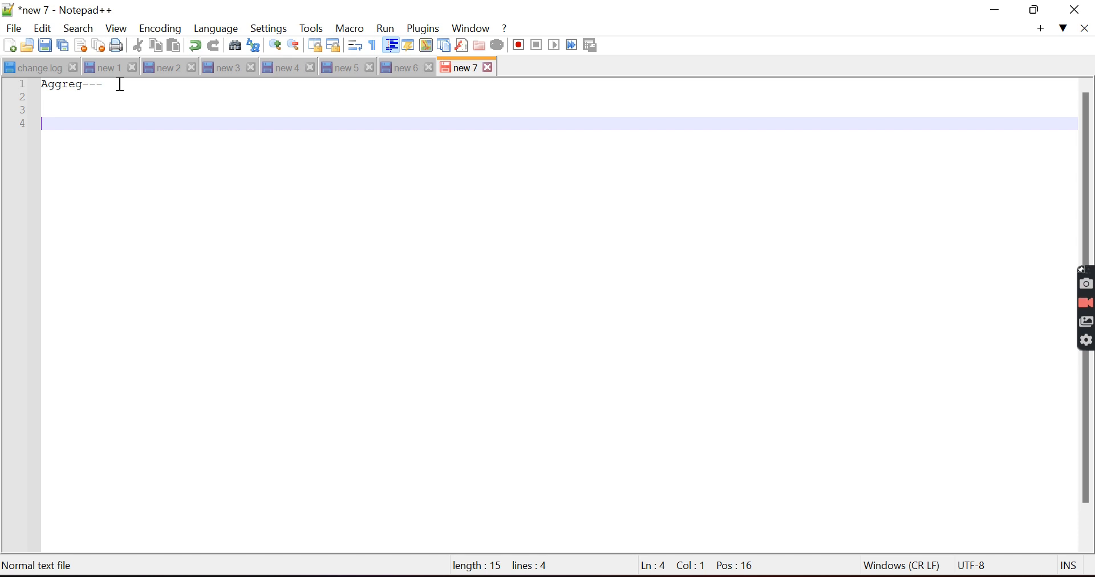
List the aggregate functions sum() and min() on separate lines below the heading
{"action": "type", "text": "su"}
{"action": "type", "text": "m"}
{"action": "type", "text": "(0"}
{"action": "key", "text": "BackSpace"}
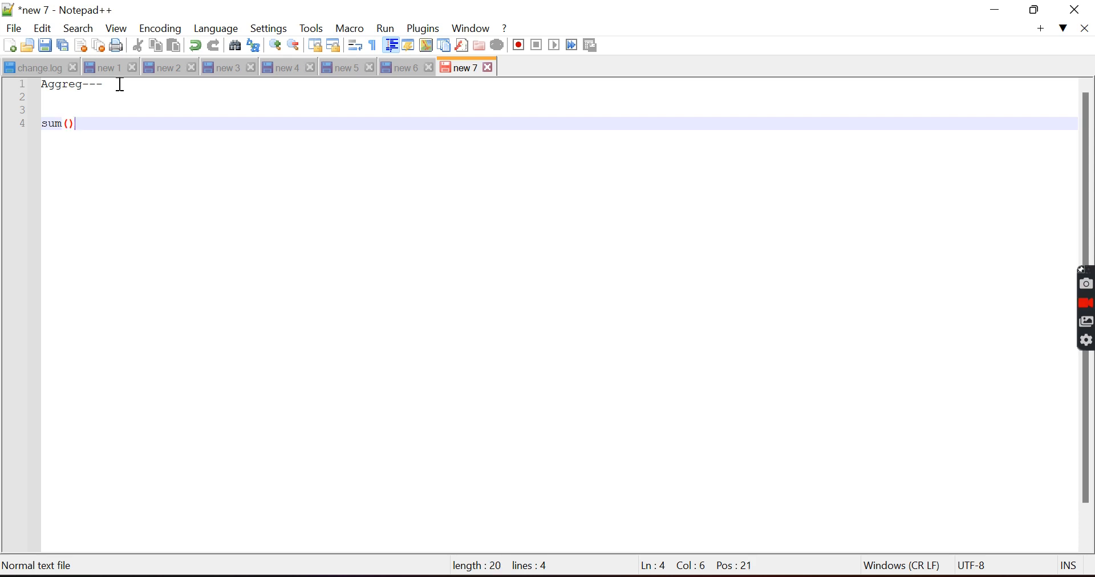
{"action": "type", "text": ")"}
{"action": "key", "text": "Return"}
{"action": "type", "text": "min(0"}
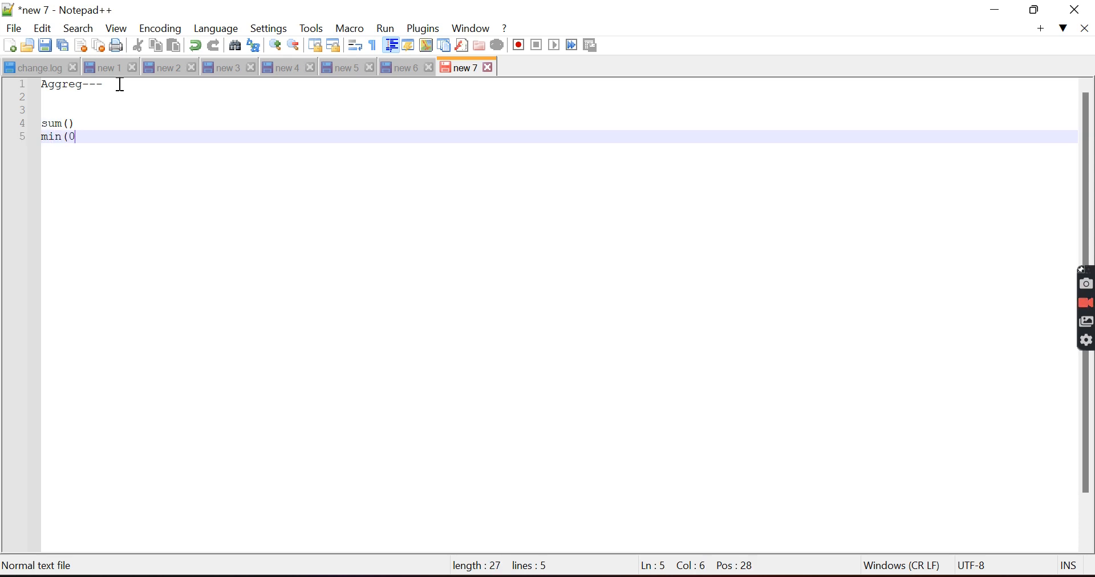
{"action": "key", "text": "BackSpace"}
{"action": "type", "text": ")"}
{"action": "key", "text": "Return"}
Add max(), avg() and count() on separate lines of the function list and highlight the whole list
{"action": "type", "text": "ma"}
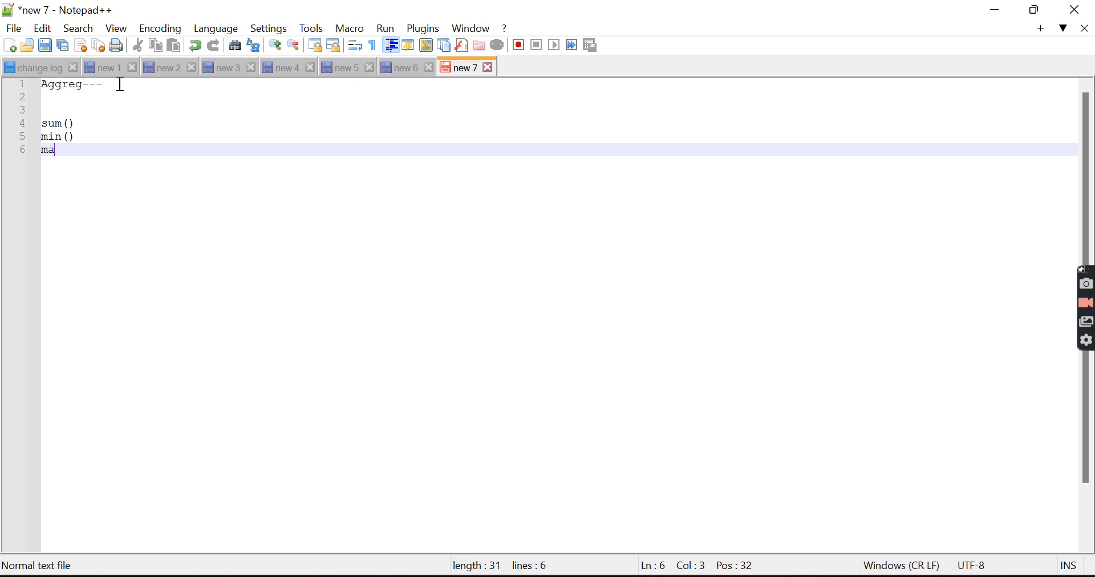
{"action": "type", "text": "x()"}
{"action": "key", "text": "Return"}
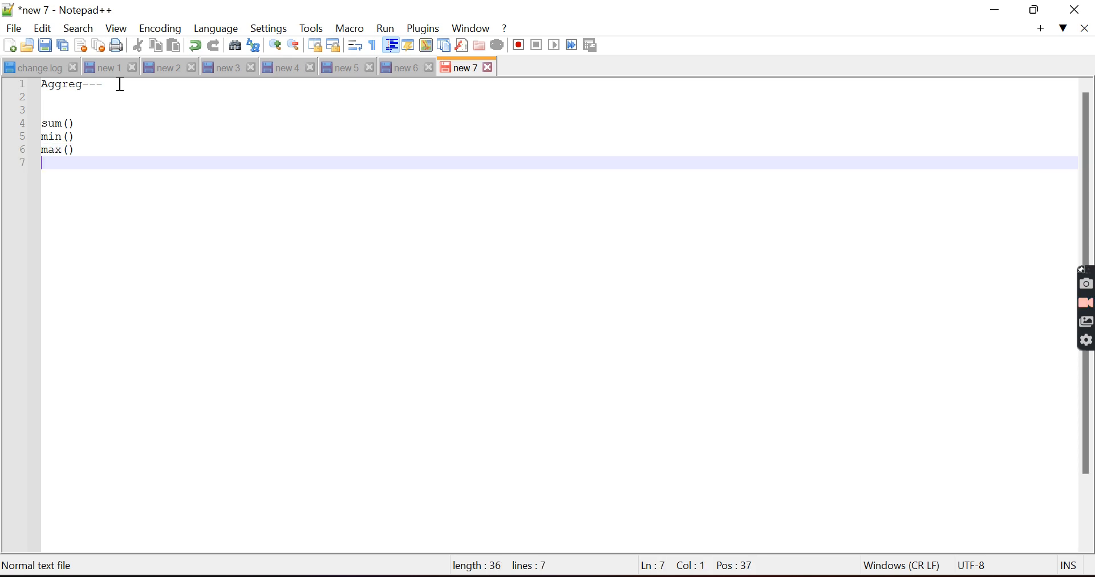
{"action": "type", "text": "avg()"}
{"action": "key", "text": "Return"}
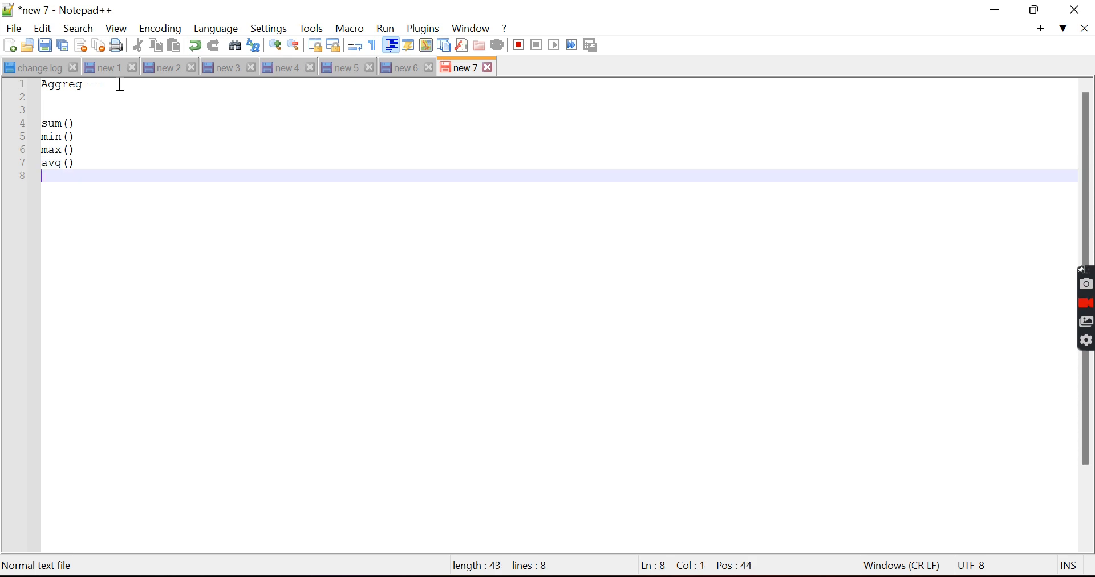
{"action": "type", "text": "count()"}
{"action": "key", "text": "Return"}
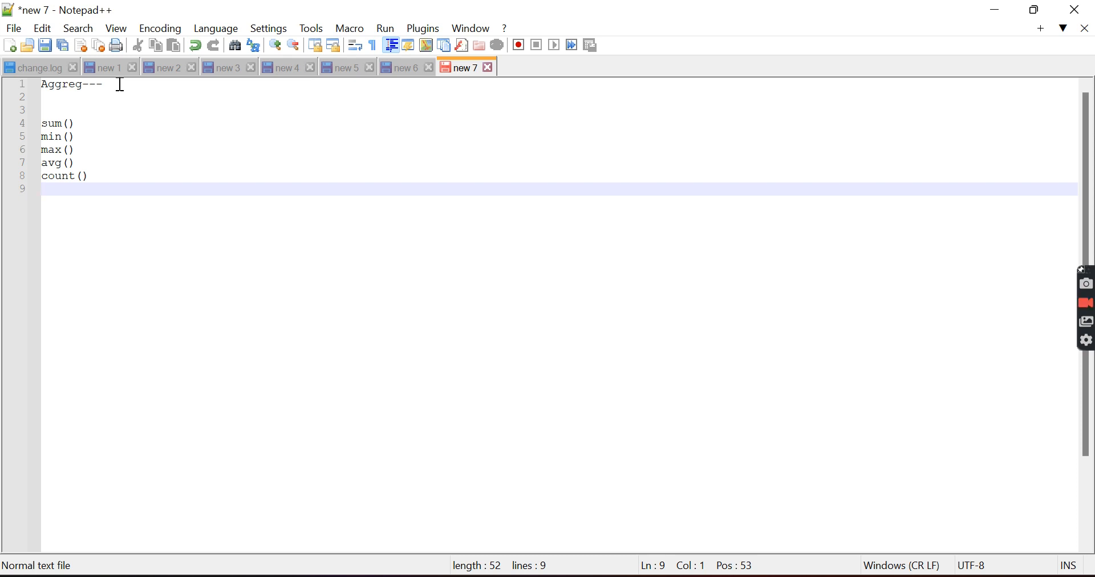
{"action": "left_click_drag", "start_coordinate": [102, 179], "coordinate": [37, 125]}
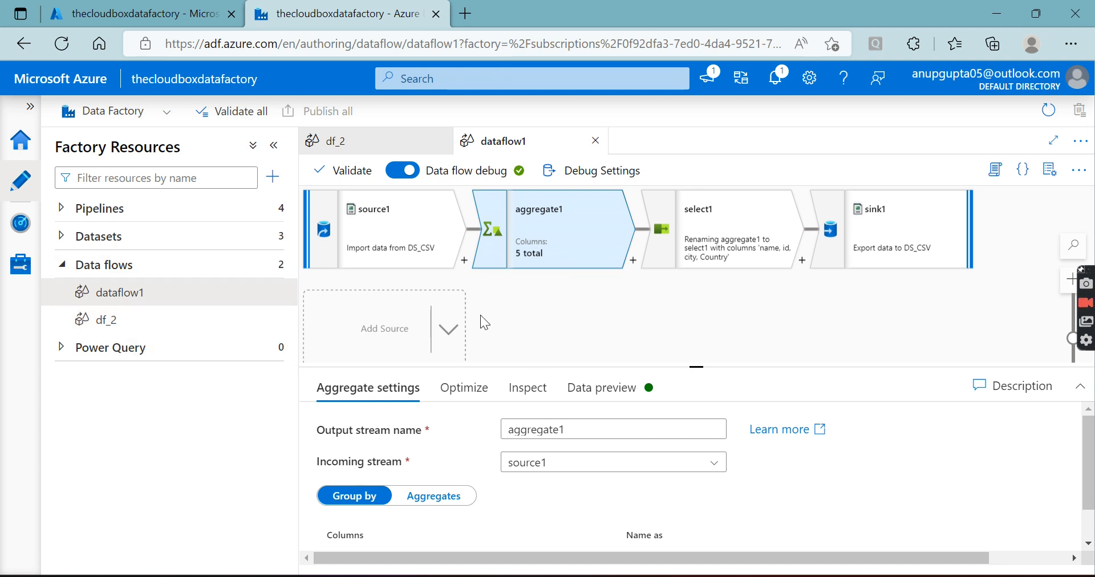
Back in Azure Data Factory, delete aggregate1, select1, sink1 and source1 from dataflow1 to empty the canvas
{"action": "left_click_drag", "start_coordinate": [701, 366], "coordinate": [697, 433]}
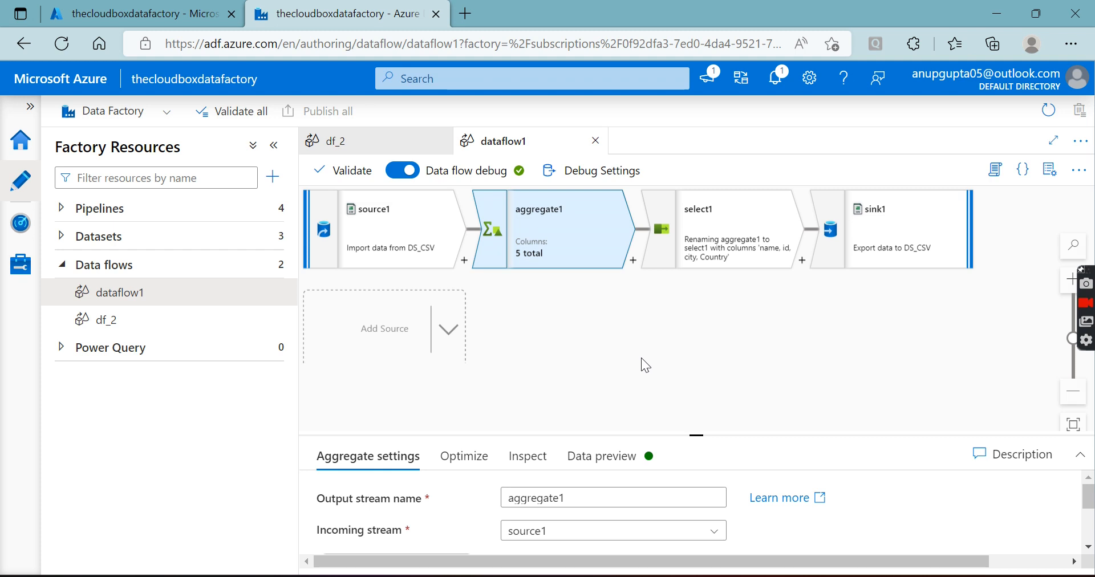
{"action": "right_click", "coordinate": [578, 238]}
{"action": "left_click", "coordinate": [598, 278]}
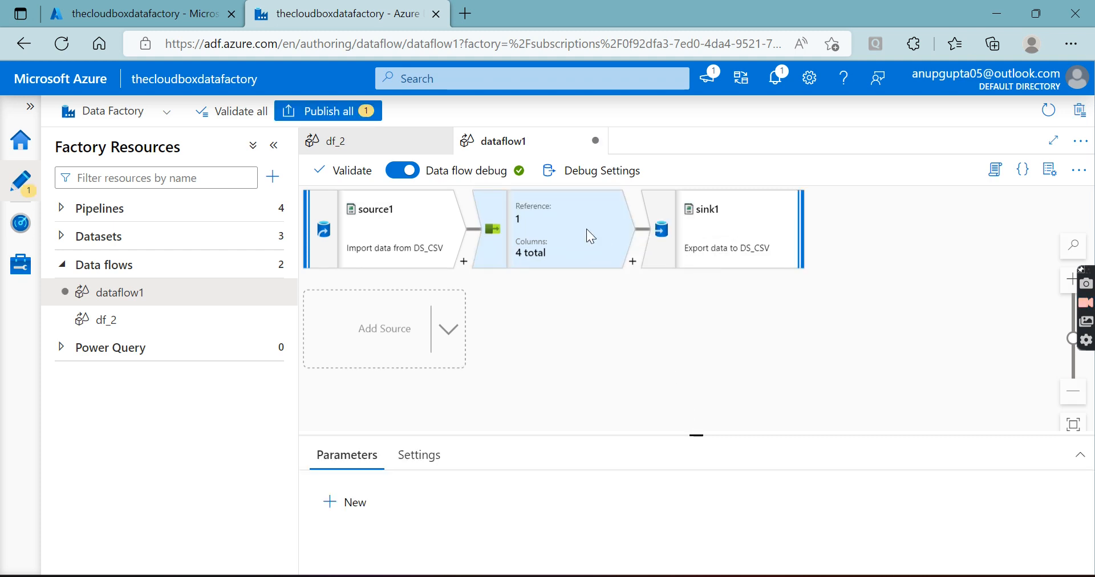
{"action": "left_click", "coordinate": [617, 272]}
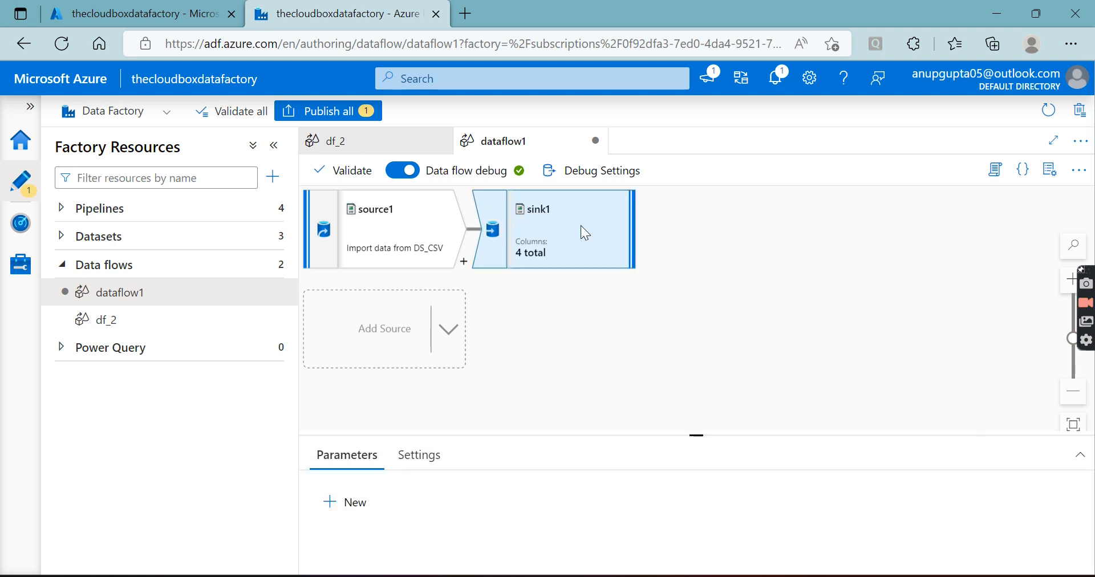
{"action": "right_click", "coordinate": [610, 266]}
{"action": "left_click", "coordinate": [603, 239]}
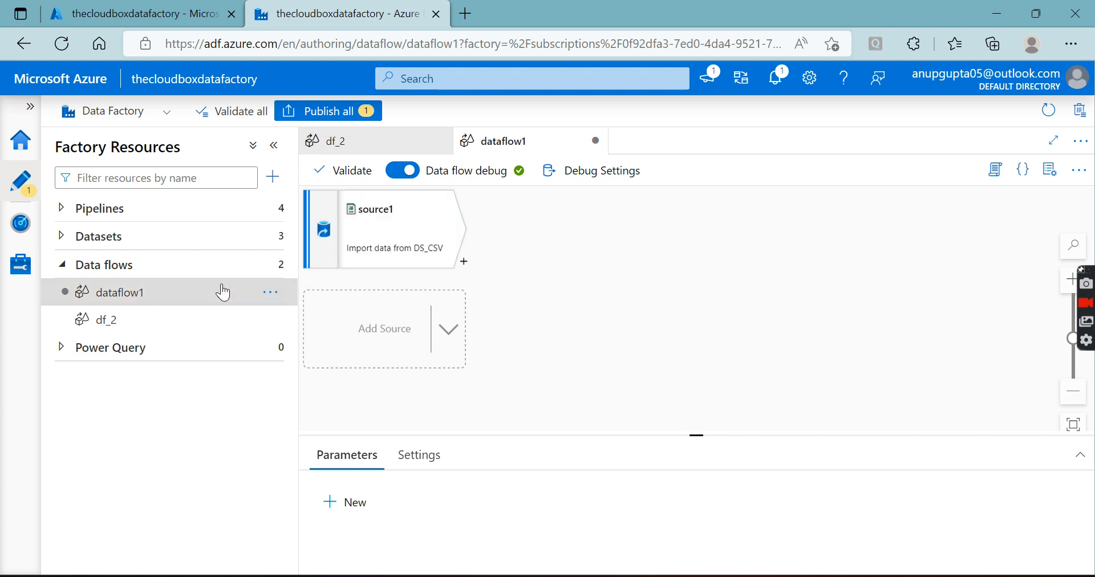
{"action": "right_click", "coordinate": [379, 239]}
{"action": "left_click", "coordinate": [398, 251]}
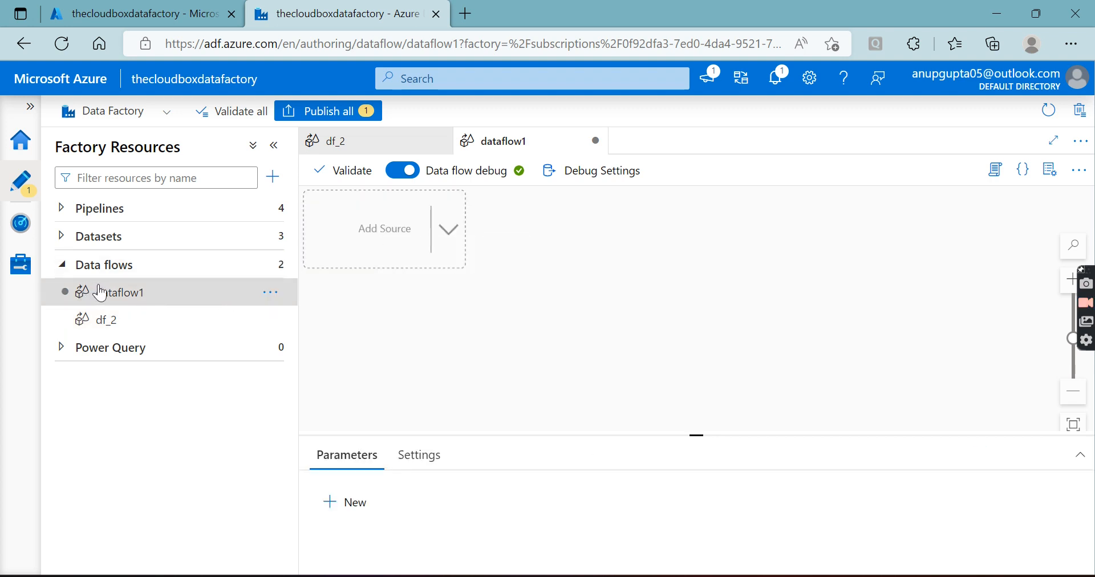
Add a new source to the empty dataflow1 and set its dataset to DS_CSV
{"action": "left_click", "coordinate": [273, 264]}
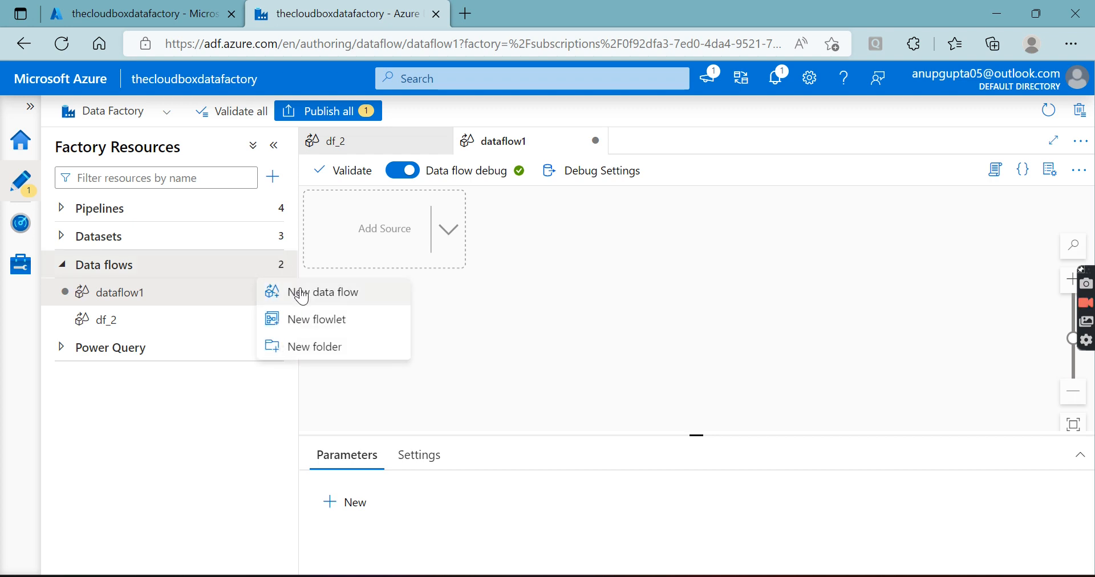
{"action": "left_click", "coordinate": [505, 271]}
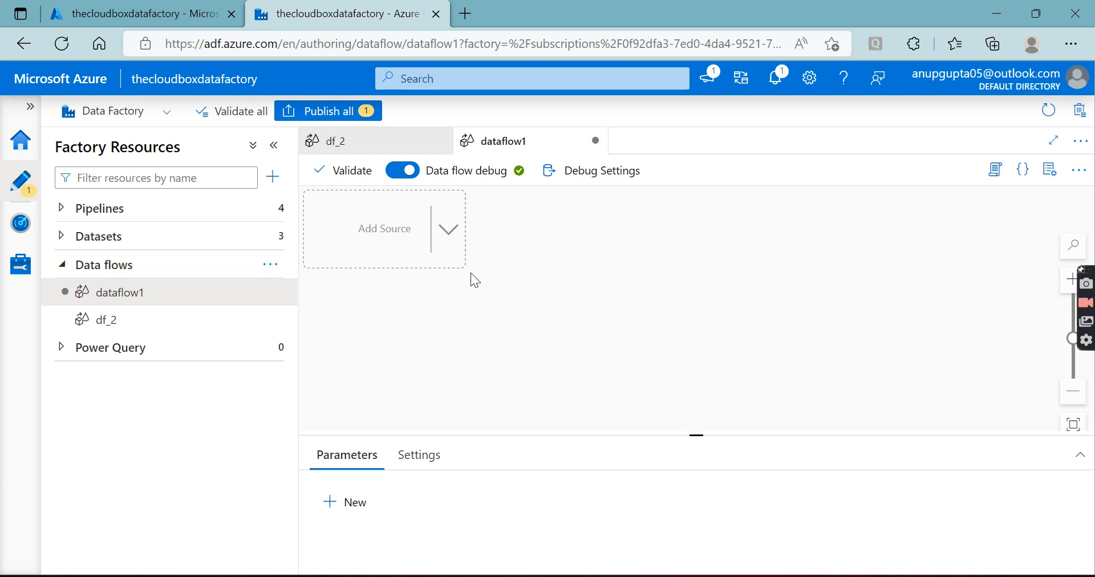
{"action": "left_click", "coordinate": [406, 233]}
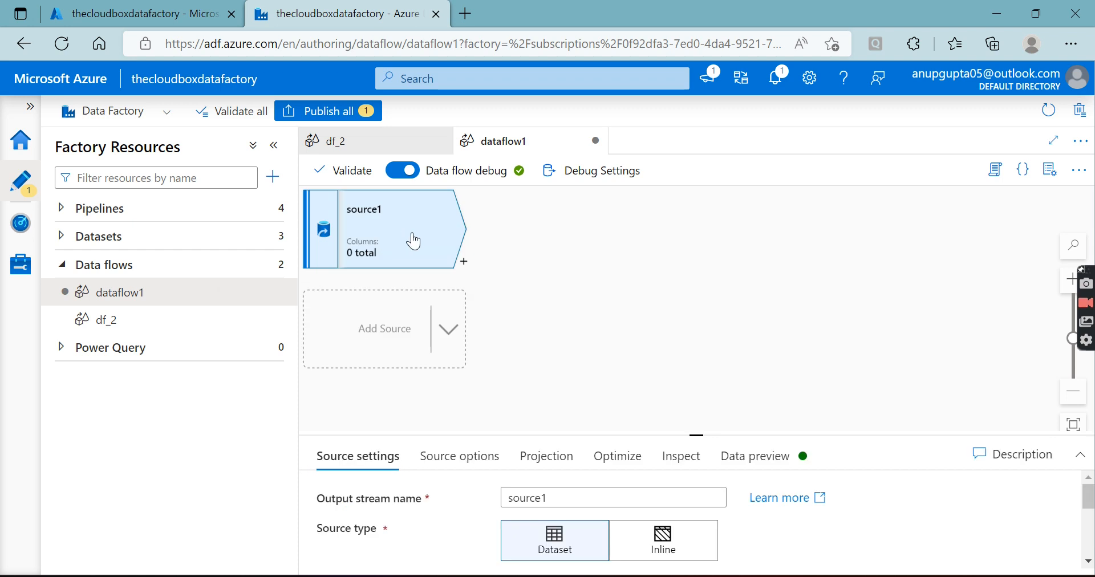
{"action": "left_click_drag", "start_coordinate": [698, 434], "coordinate": [696, 228]}
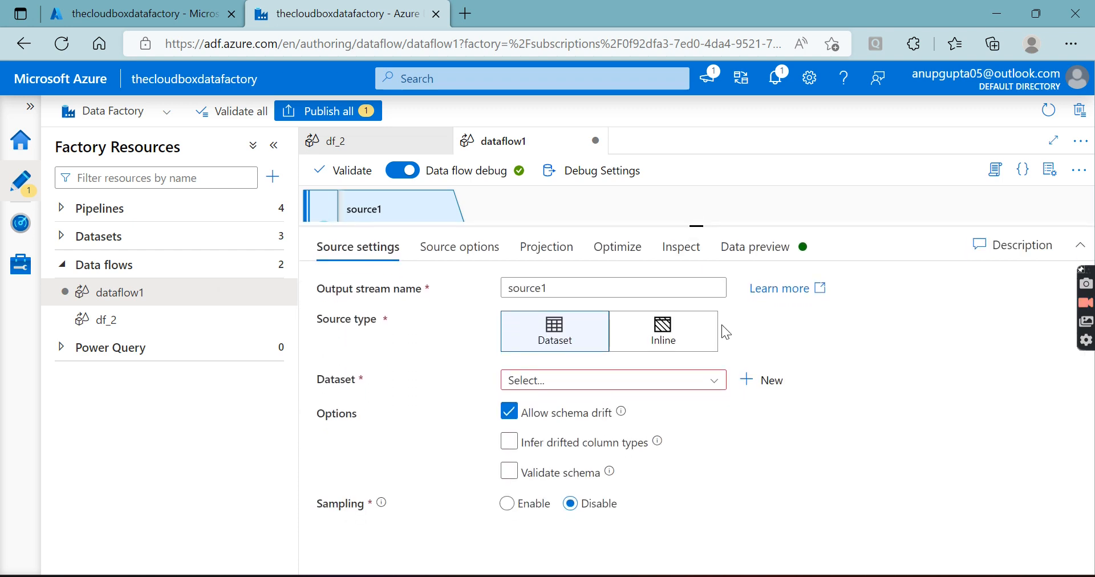
{"action": "left_click", "coordinate": [714, 381]}
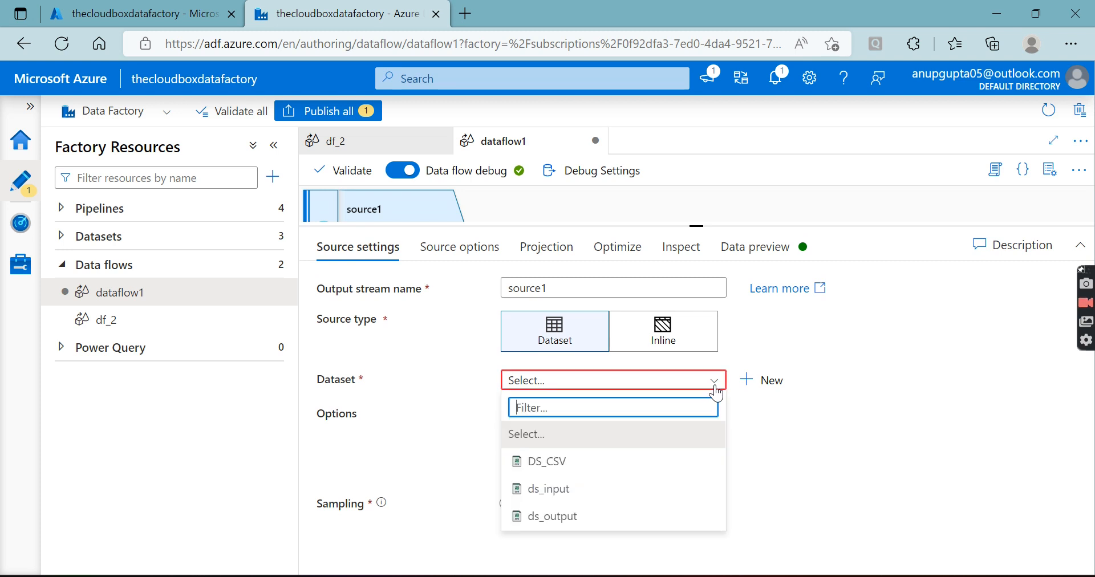
{"action": "left_click", "coordinate": [558, 461]}
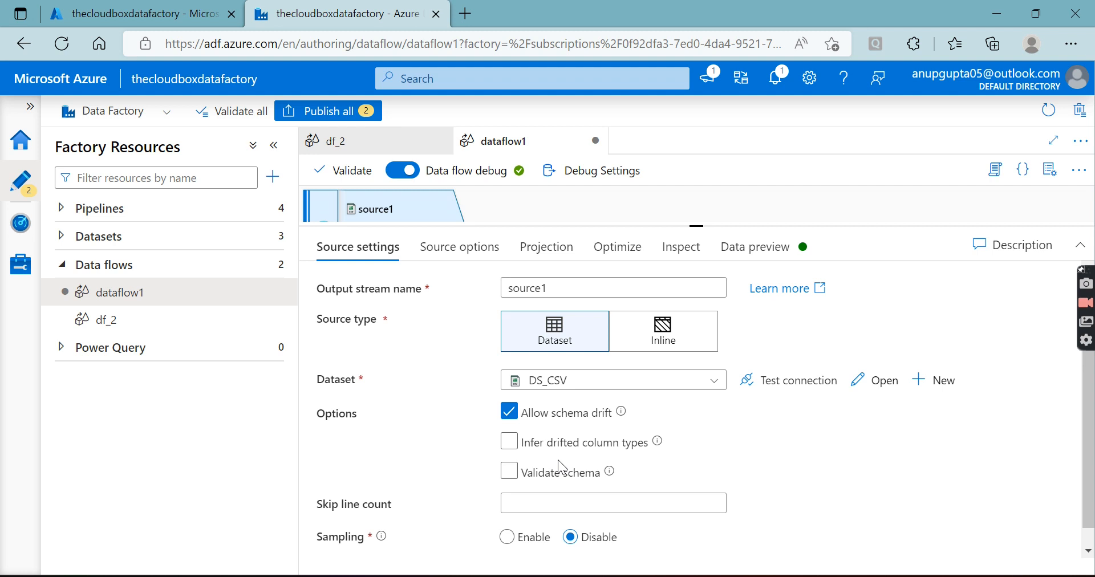
View the data stores offered for a new dataset and cancel without creating one
{"action": "left_click", "coordinate": [949, 376]}
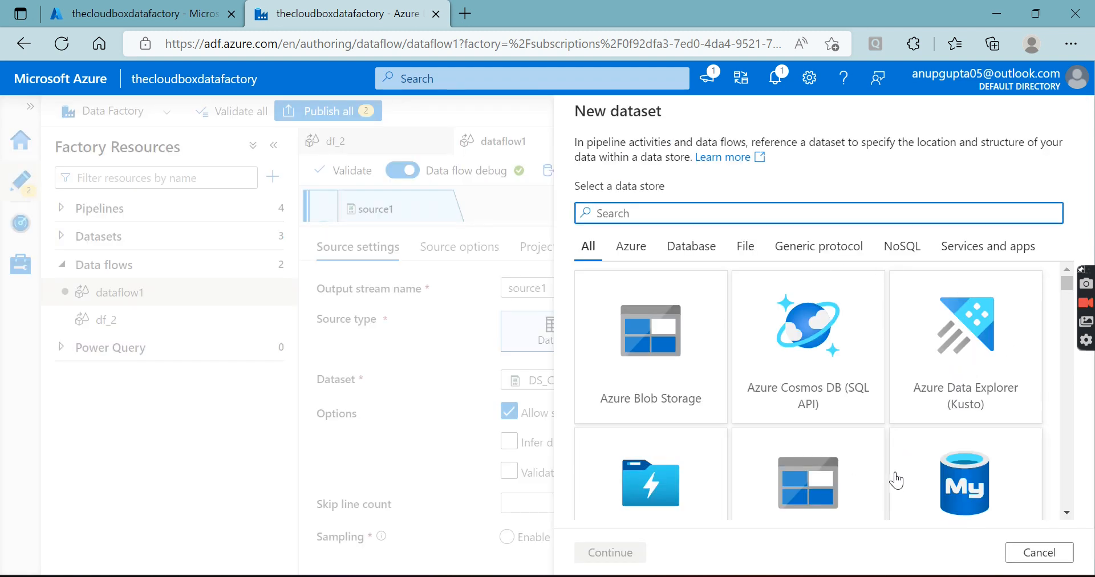
{"action": "left_click", "coordinate": [1040, 552]}
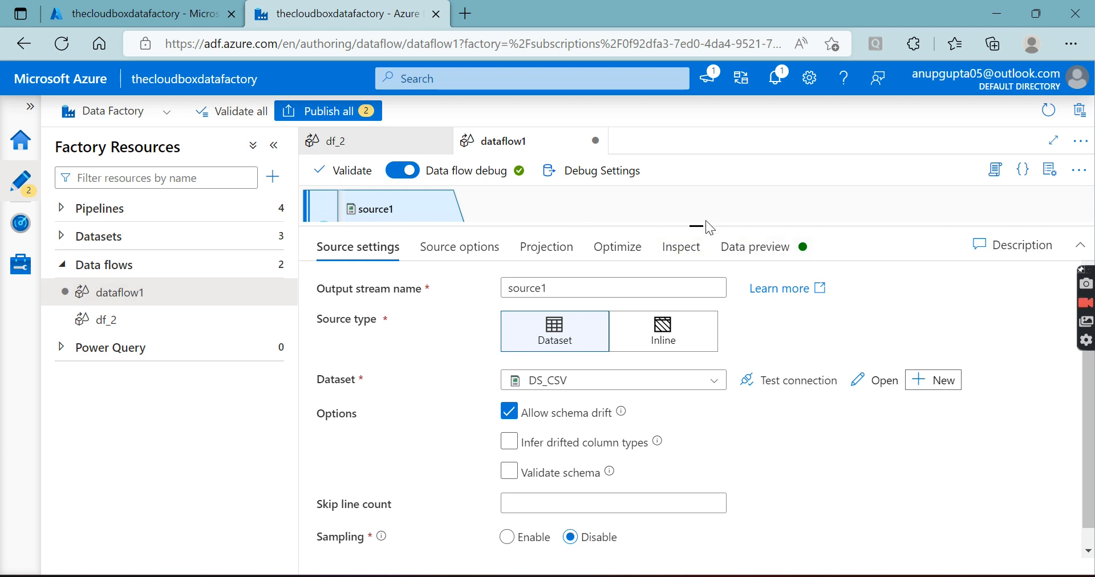
{"action": "left_click_drag", "start_coordinate": [695, 226], "coordinate": [695, 301]}
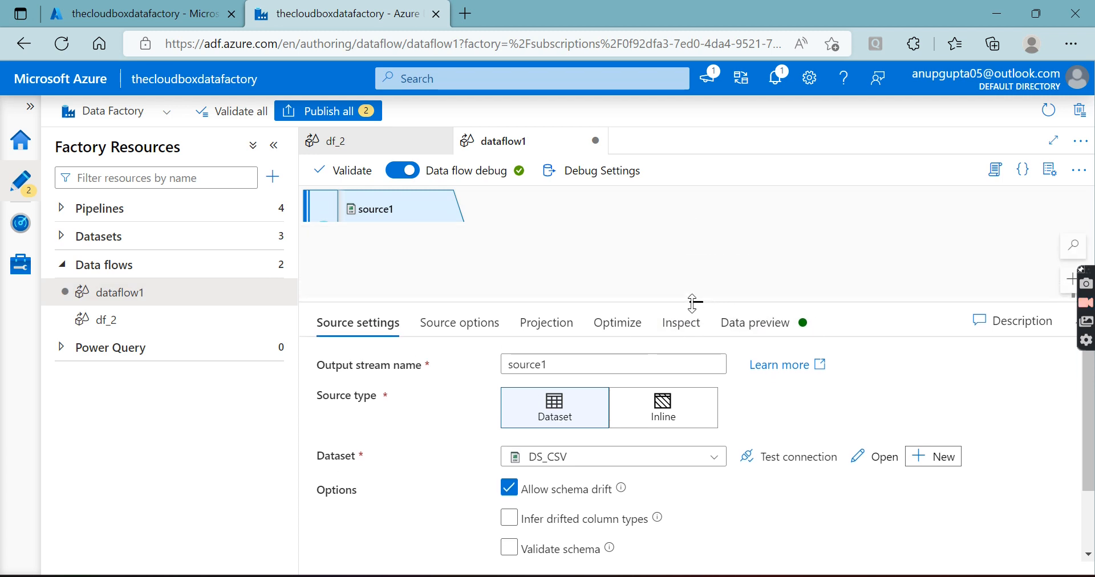
Switch to the Azure portal and open the landing container of the thecloudboxadls storage account to look at its files
{"action": "left_click", "coordinate": [166, 14]}
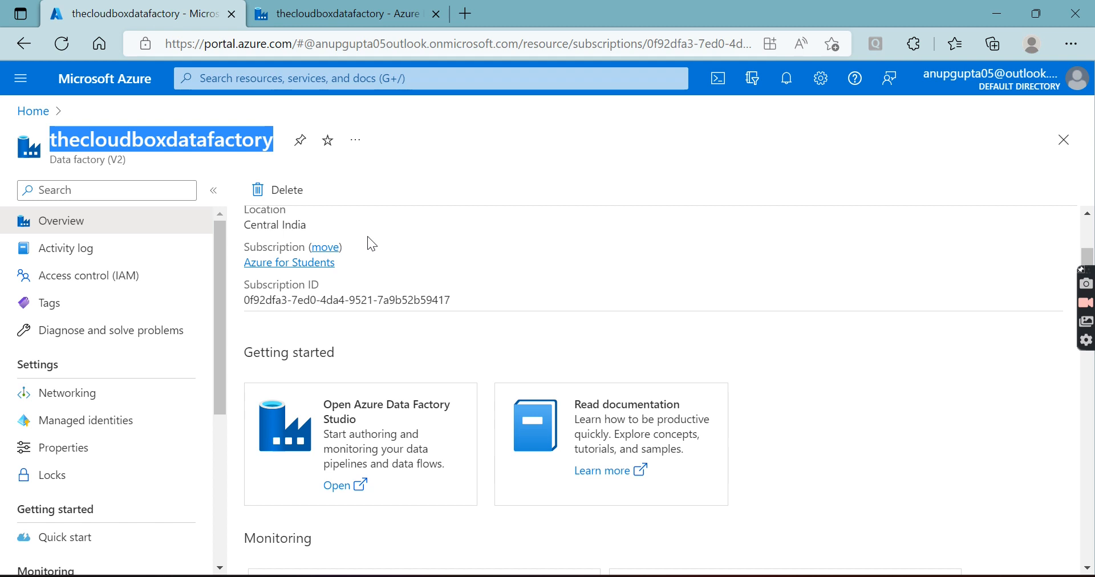
{"action": "left_click", "coordinate": [47, 113]}
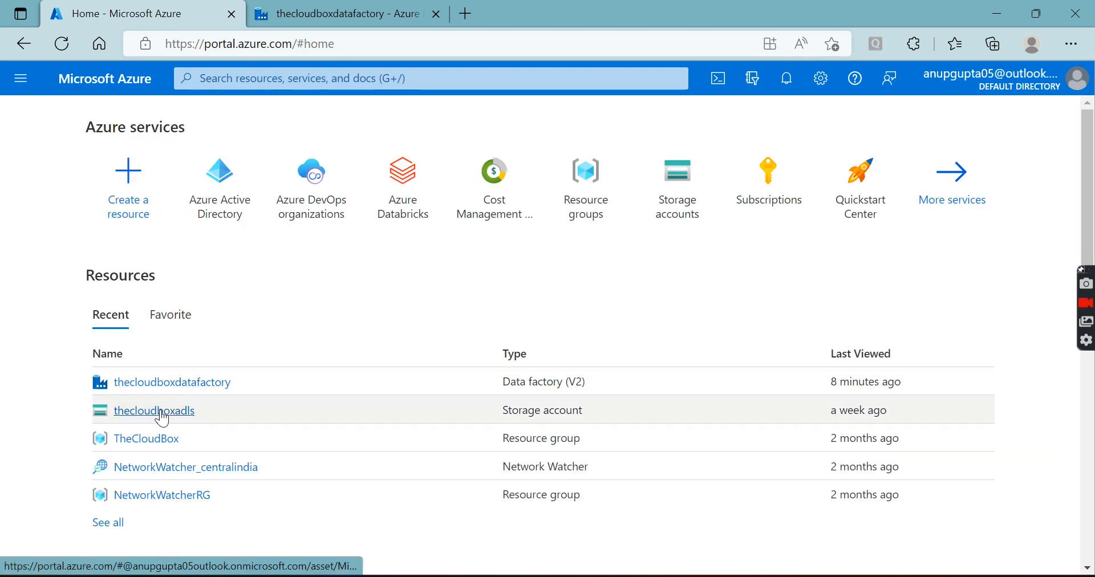
{"action": "left_click", "coordinate": [162, 412]}
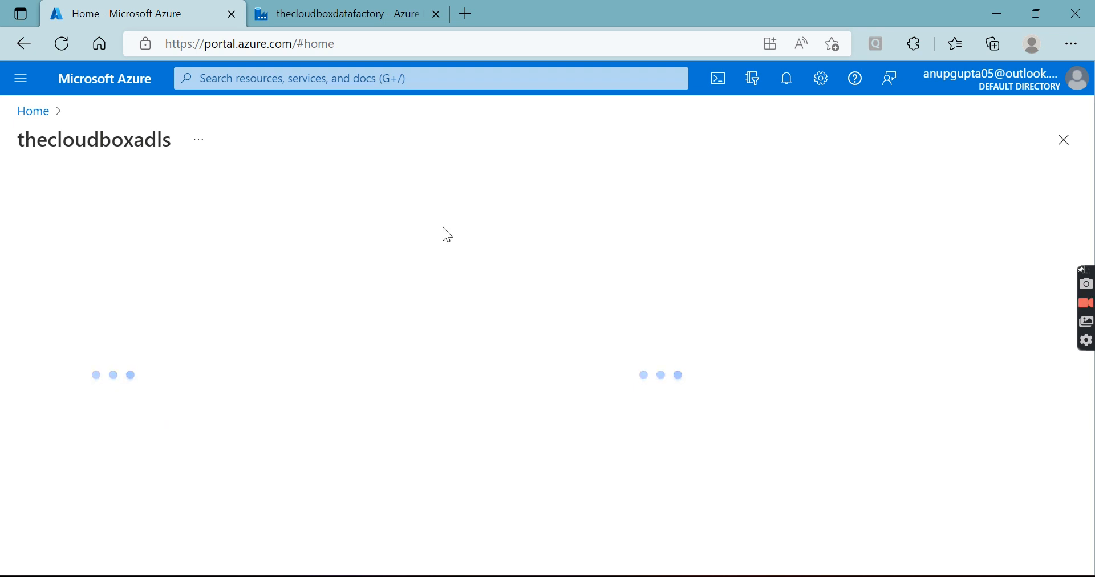
{"action": "left_click", "coordinate": [376, 14]}
{"action": "left_click", "coordinate": [157, 15]}
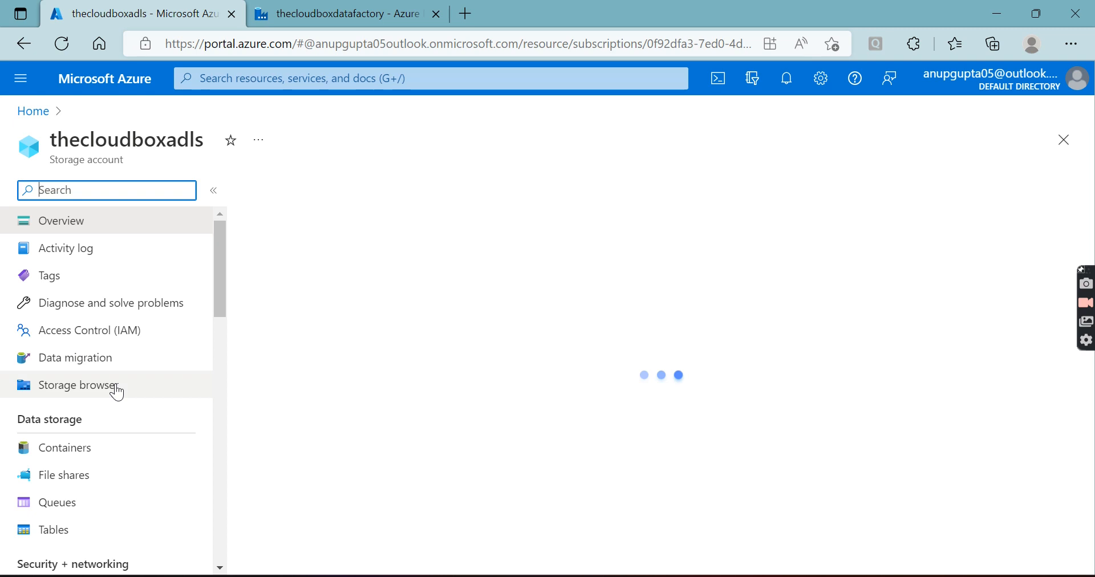
{"action": "left_click", "coordinate": [78, 483]}
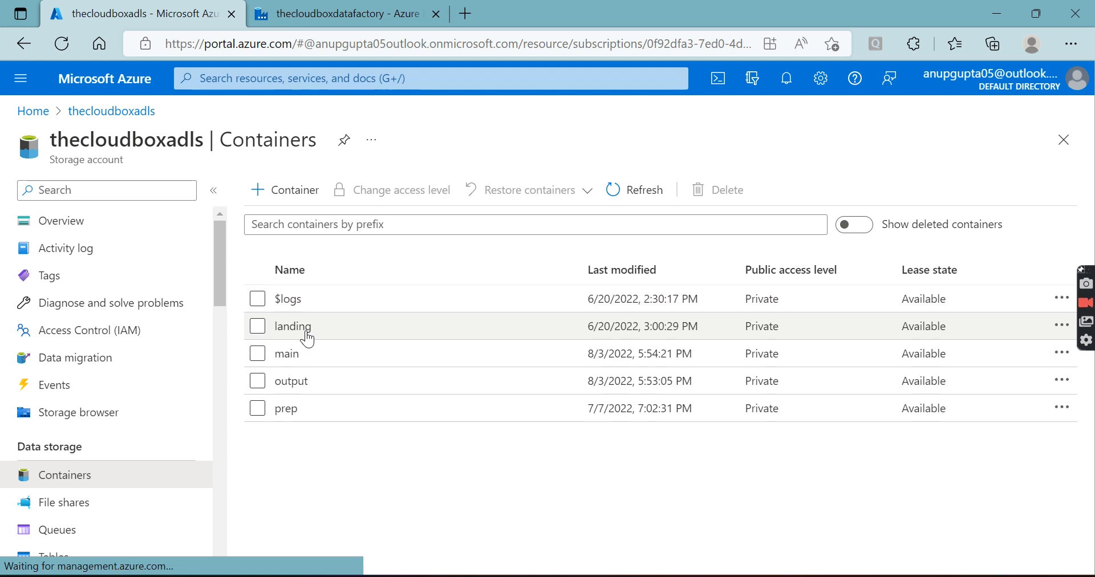
{"action": "left_click", "coordinate": [306, 335]}
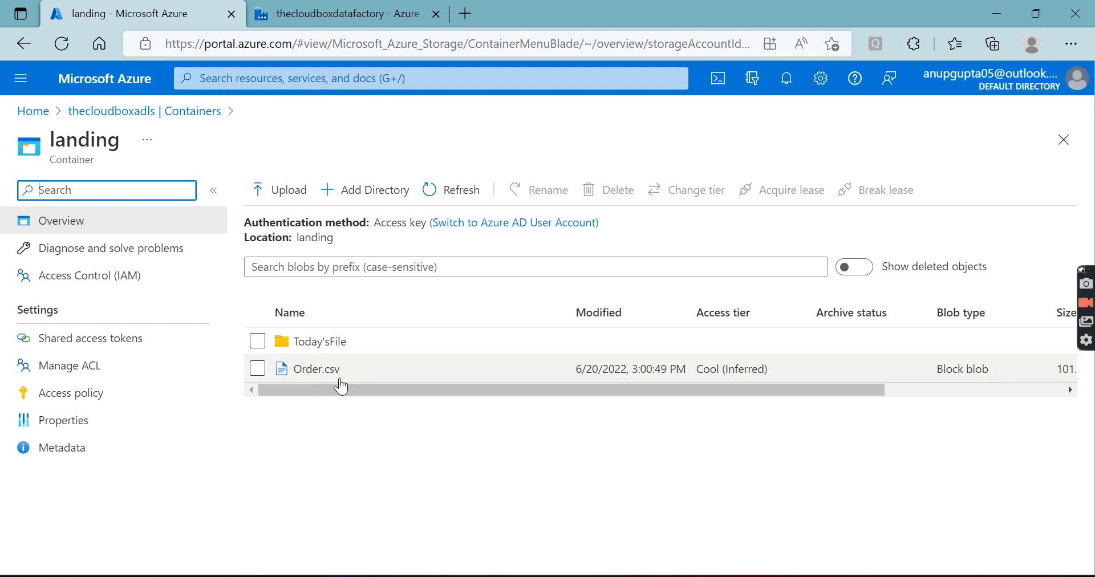
{"action": "left_click", "coordinate": [333, 390]}
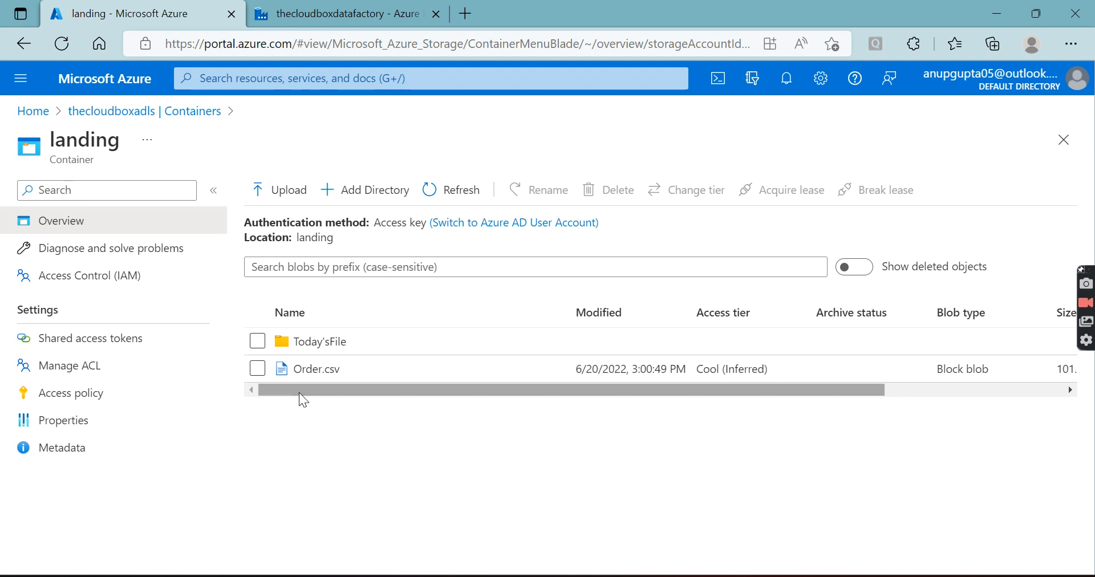
Back in Azure Data Factory, open the debug settings of dataflow1 and expand the dataset parameters of source1
{"action": "left_click", "coordinate": [341, 12]}
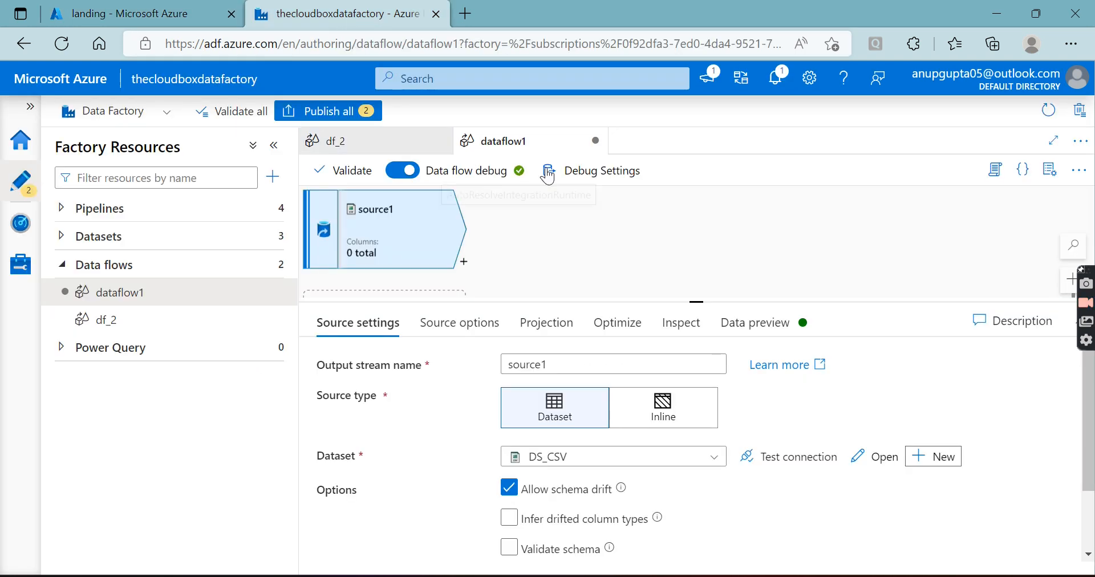
{"action": "left_click", "coordinate": [590, 171]}
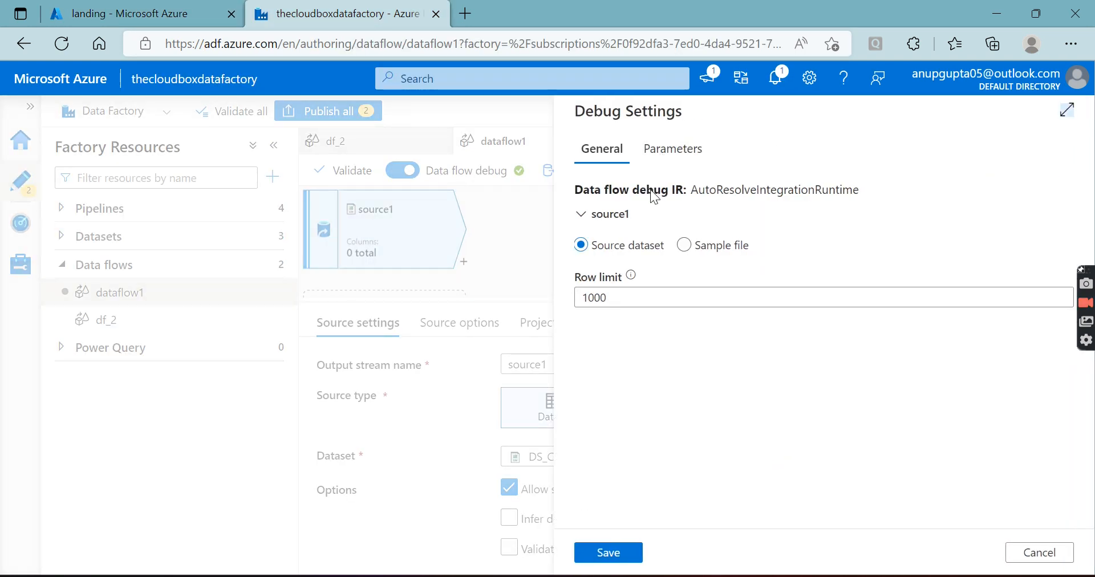
{"action": "left_click", "coordinate": [670, 158]}
{"action": "left_click", "coordinate": [590, 263]}
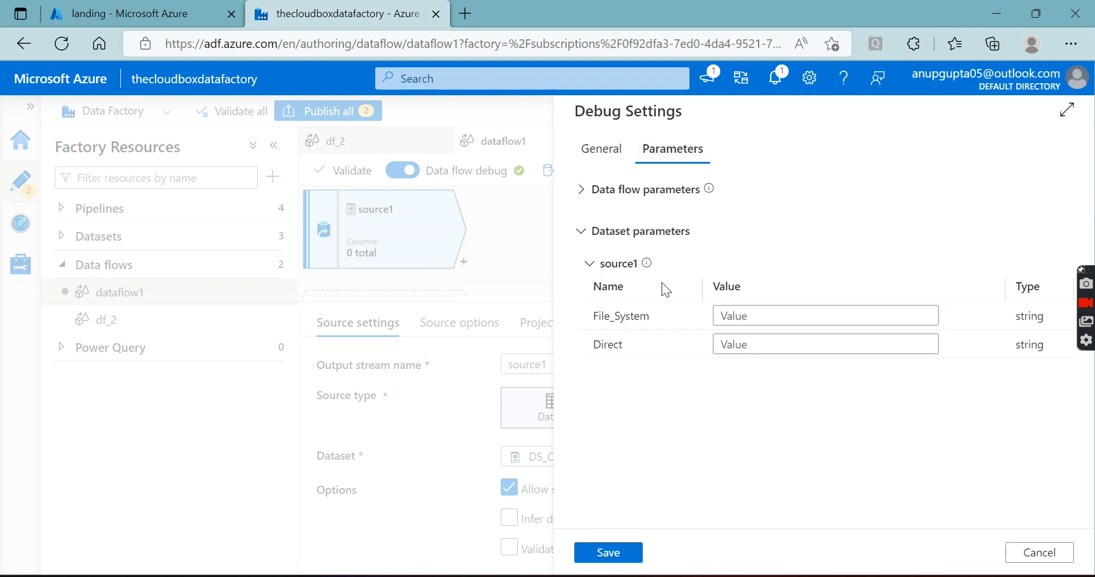
{"action": "left_click", "coordinate": [735, 315]}
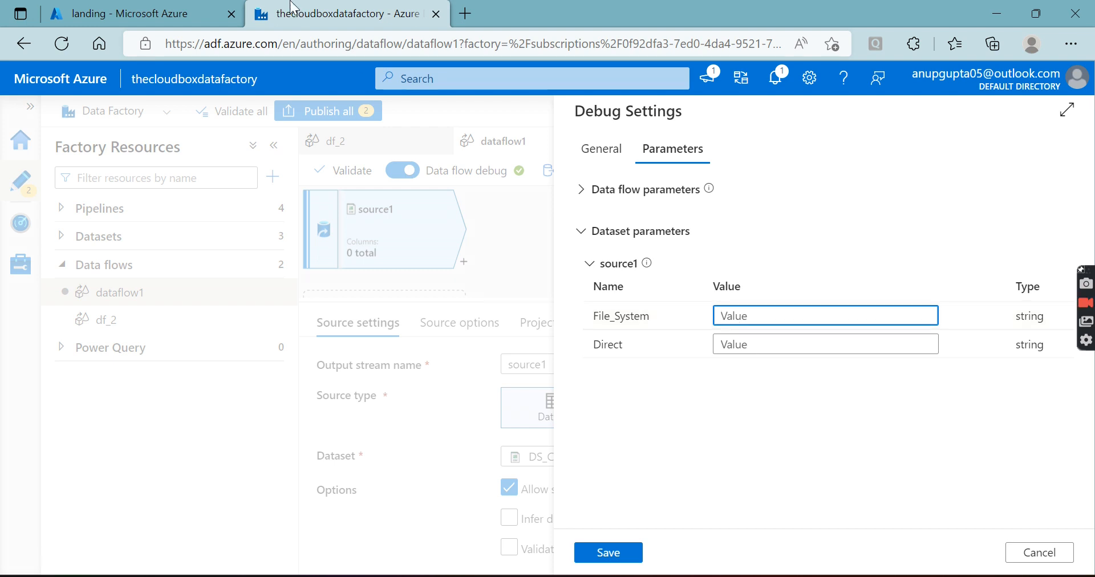
In the Azure portal, reopen the landing container from the container list and open its Today'sFile folder
{"action": "left_click", "coordinate": [197, 14]}
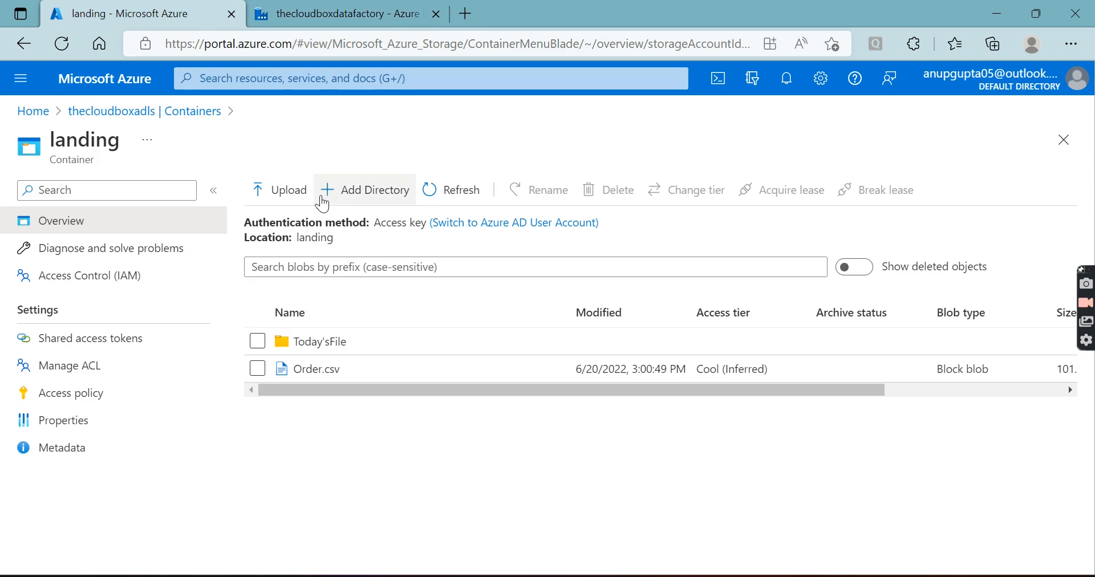
{"action": "double_click", "coordinate": [318, 237]}
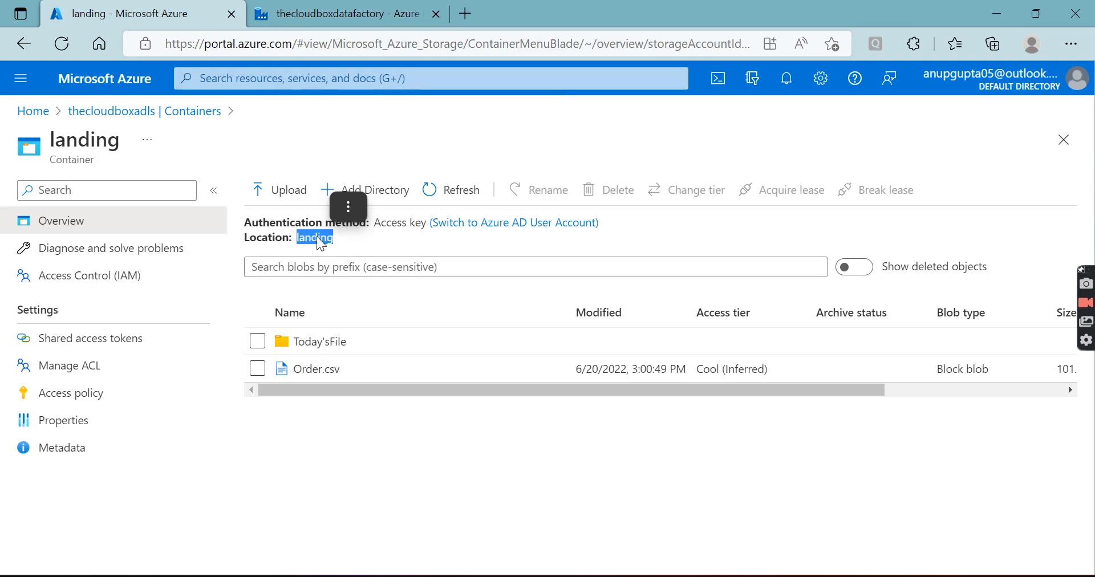
{"action": "left_click", "coordinate": [341, 343]}
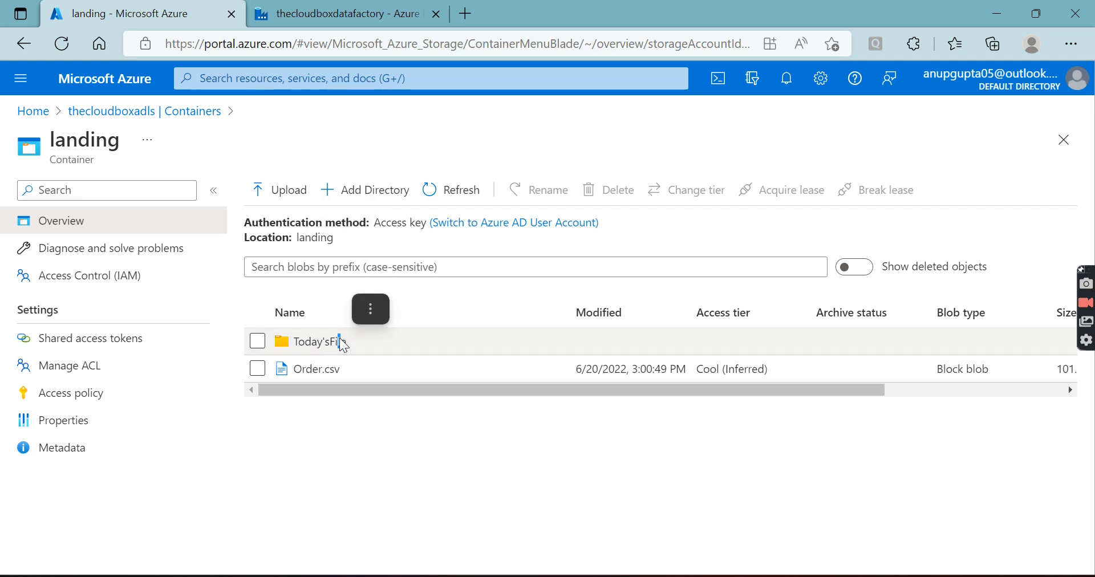
{"action": "left_click", "coordinate": [174, 112]}
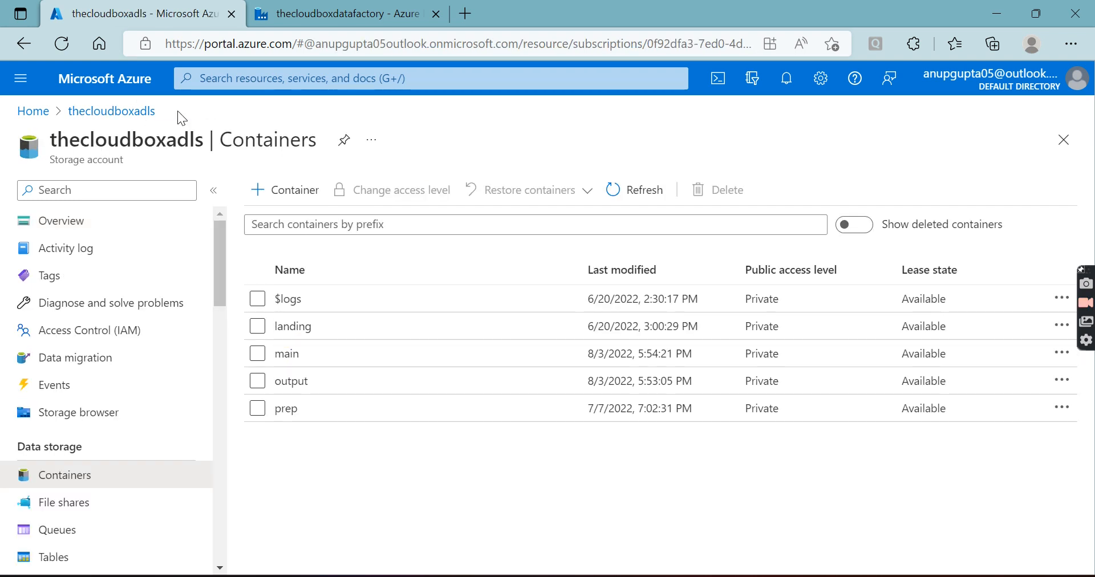
{"action": "left_click", "coordinate": [296, 331]}
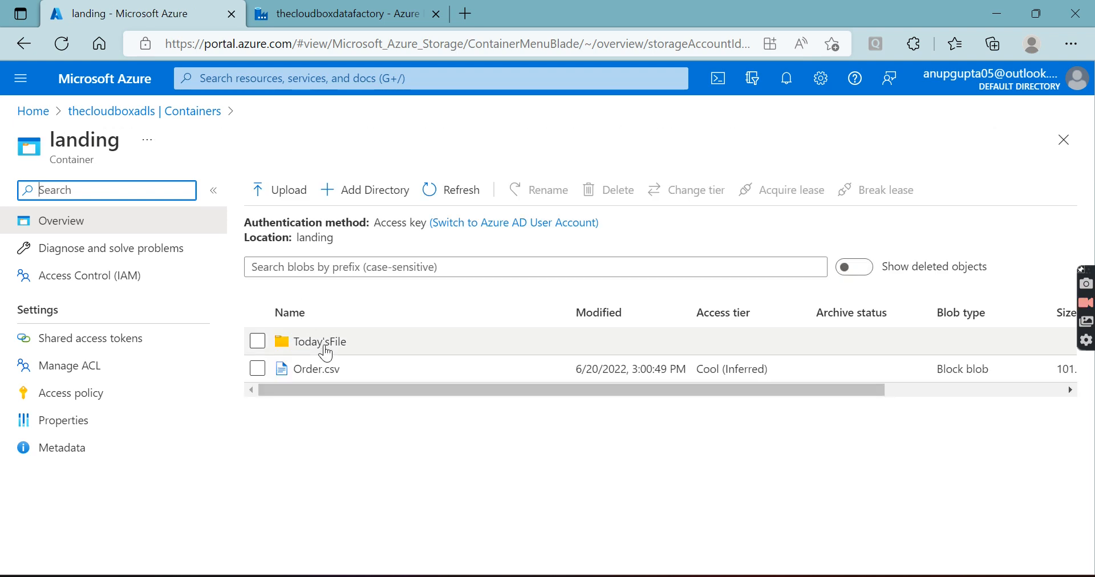
{"action": "left_click", "coordinate": [325, 348]}
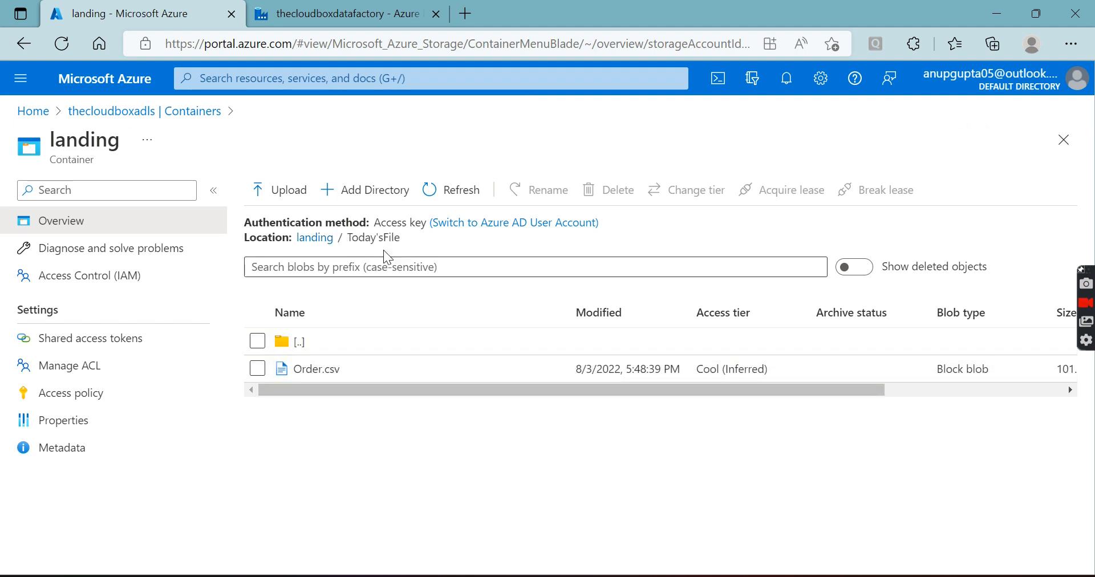
In Data Factory's debug settings, set source1's File_System parameter to landing and Direct to Today'sFile, and save them
{"action": "left_click", "coordinate": [359, 16]}
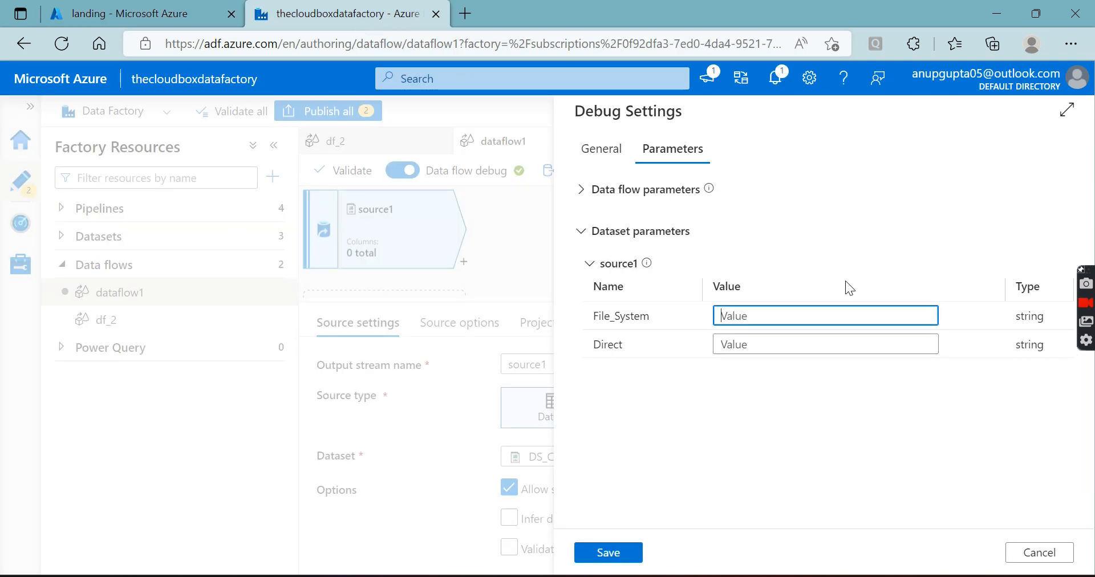
{"action": "left_click", "coordinate": [809, 312]}
{"action": "type", "text": "landing"}
{"action": "key", "text": "Tab"}
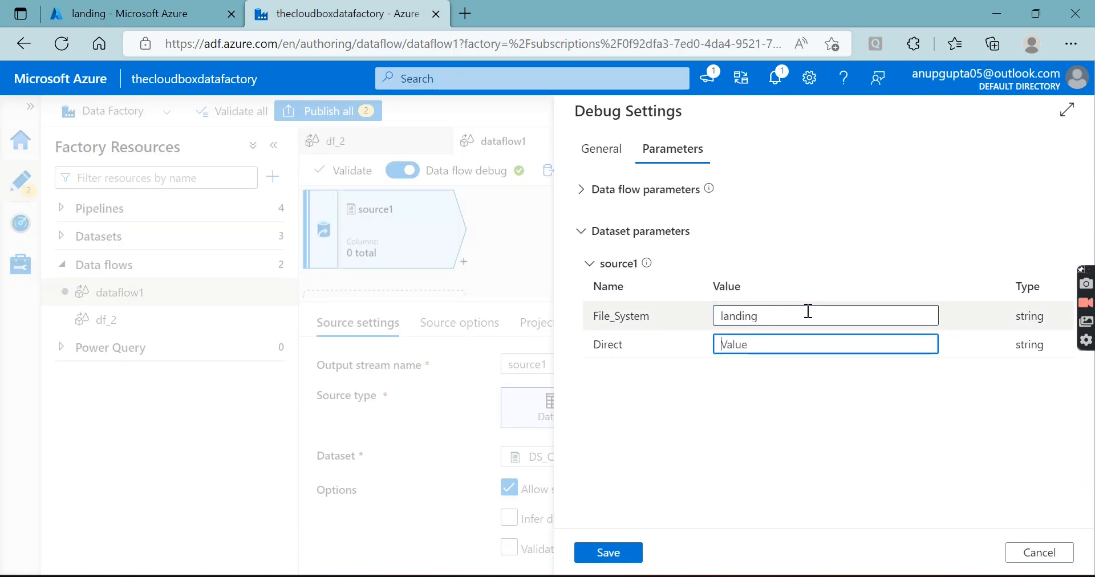
{"action": "left_click", "coordinate": [99, 20]}
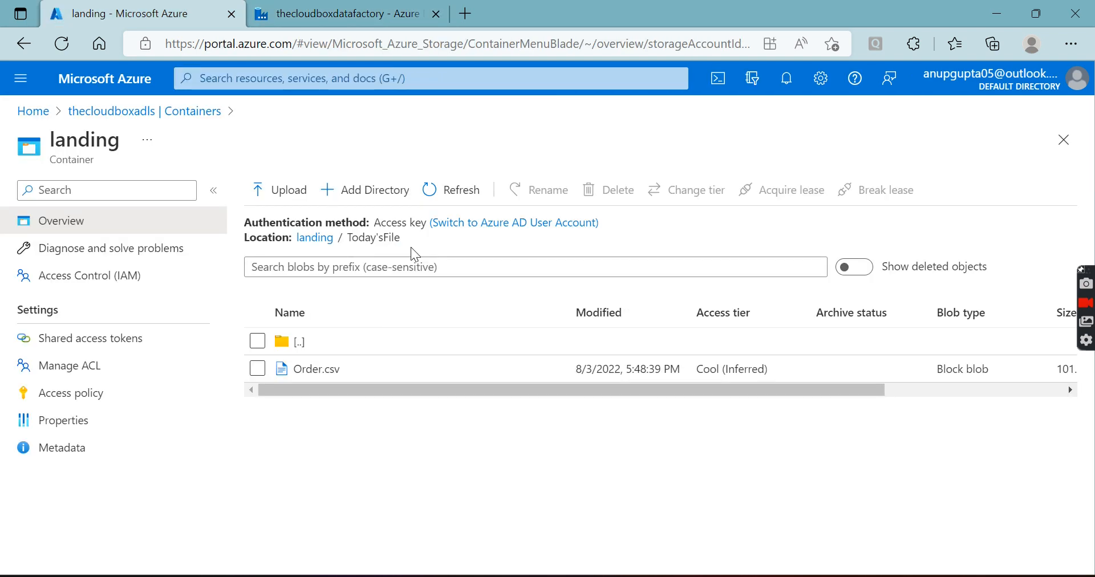
{"action": "double_click", "coordinate": [362, 234]}
{"action": "key", "text": "ctrl+c"}
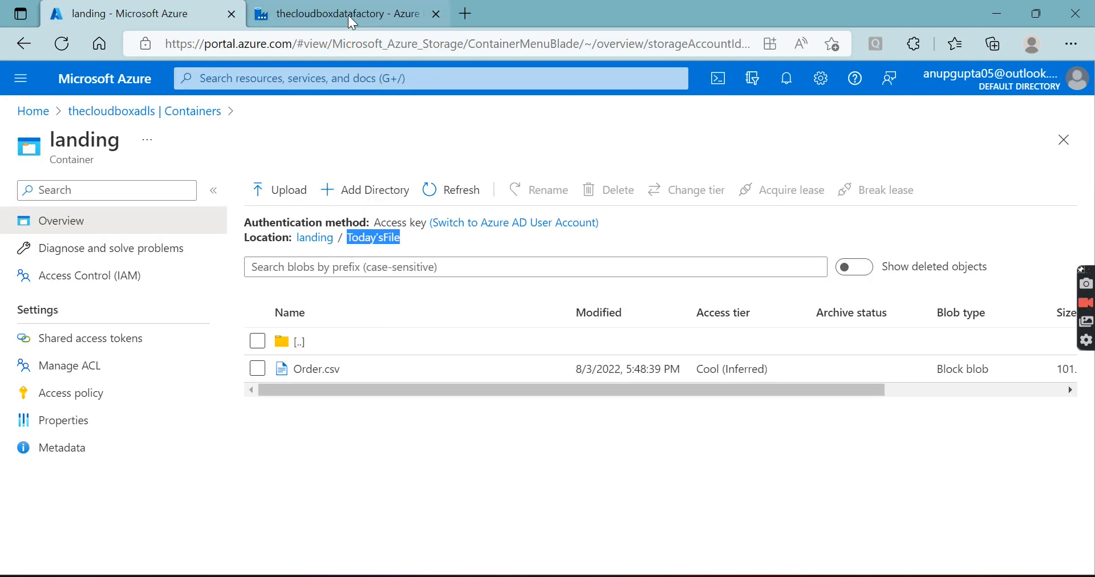
{"action": "left_click", "coordinate": [348, 15]}
{"action": "key", "text": "ctrl+v"}
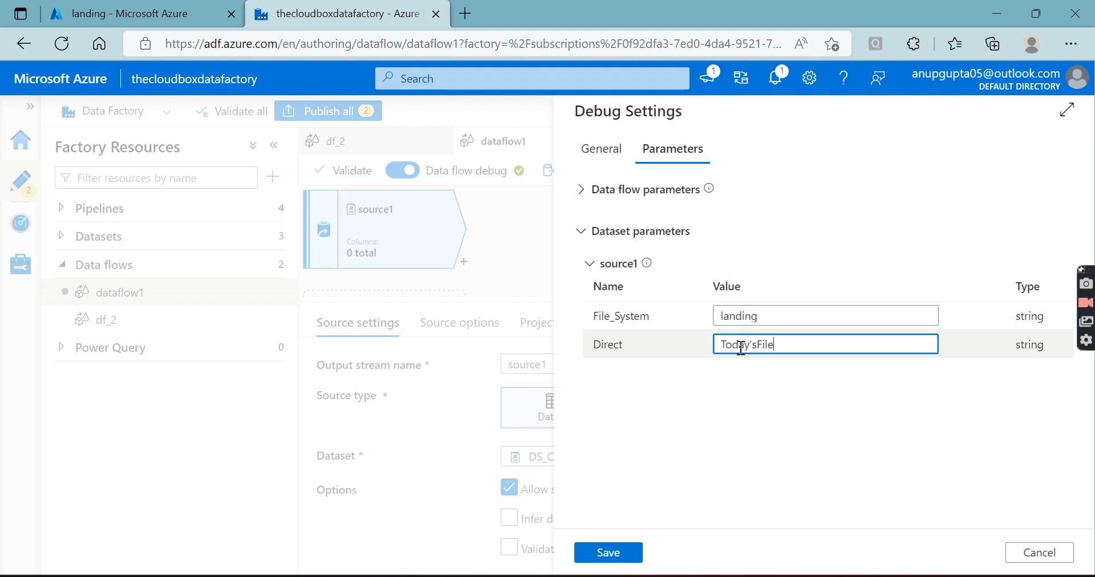
{"action": "left_click", "coordinate": [607, 553]}
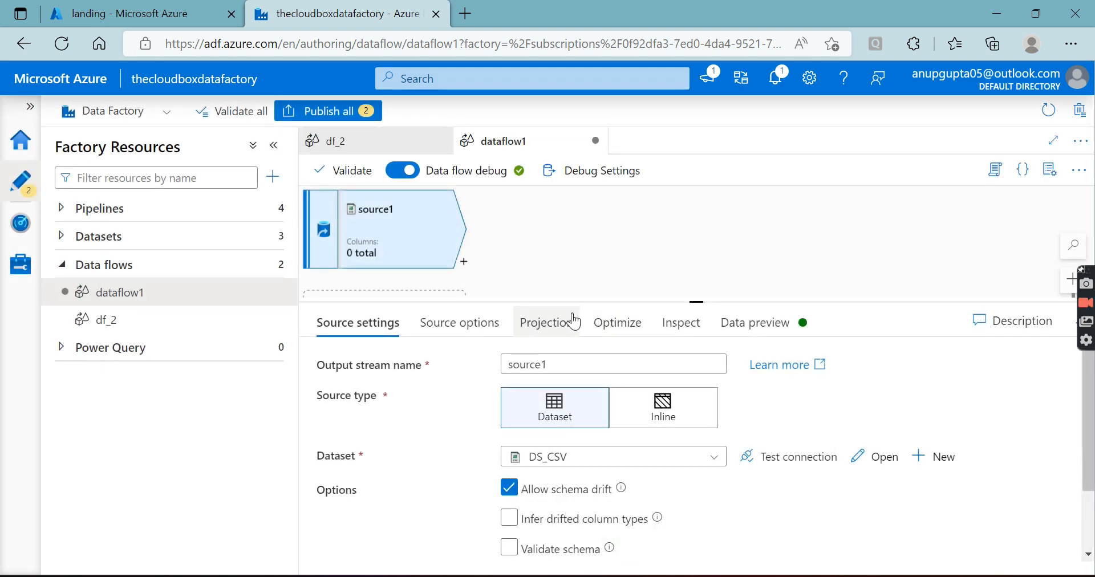
Start importing the projection of source1, leaving the default formats undefined
{"action": "left_click", "coordinate": [556, 323]}
{"action": "left_click", "coordinate": [364, 365]}
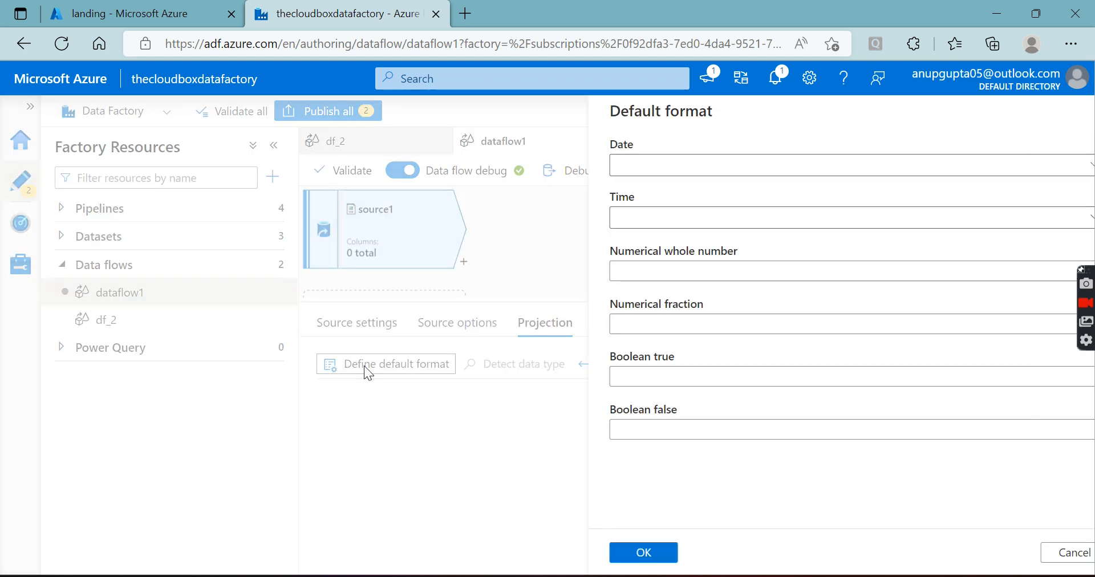
{"action": "left_click", "coordinate": [1040, 554]}
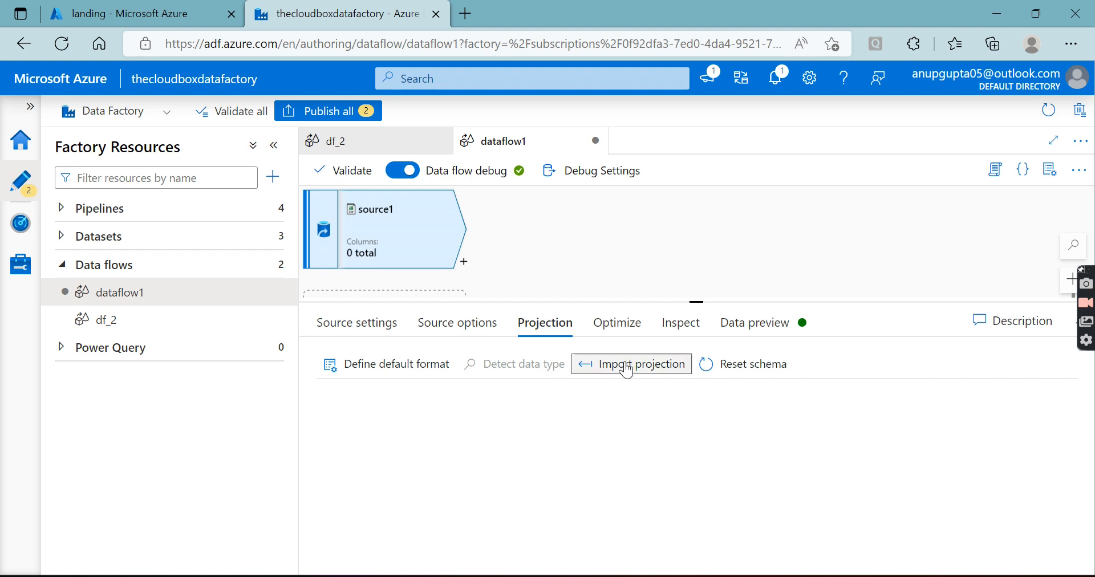
{"action": "left_click", "coordinate": [626, 365]}
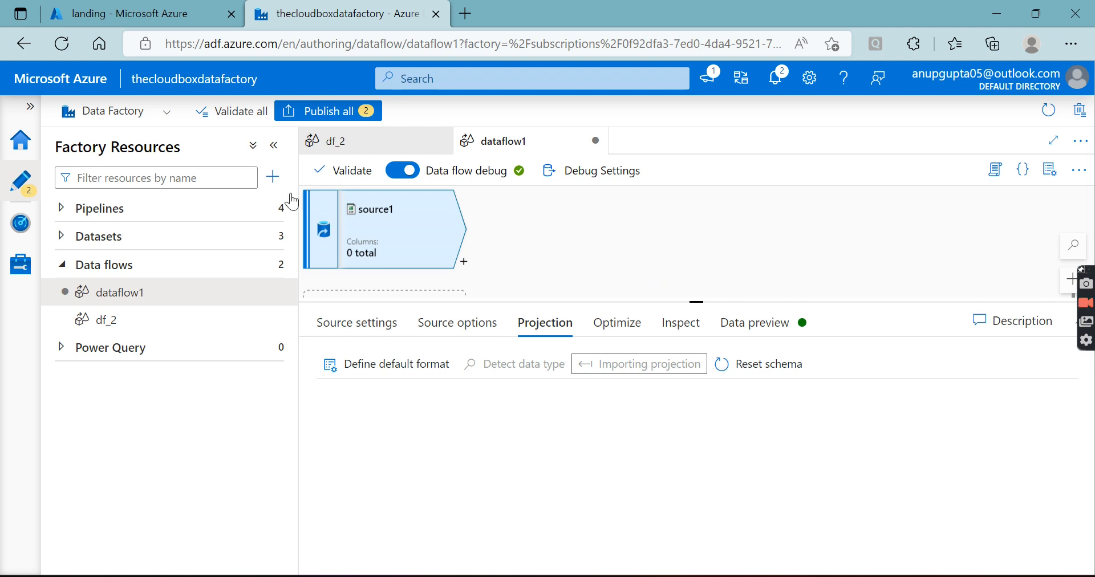
Enlarge the dataflow1 canvas by shrinking the settings area of source1
{"action": "left_click", "coordinate": [148, 13]}
{"action": "left_click", "coordinate": [322, 14]}
{"action": "left_click_drag", "start_coordinate": [698, 302], "coordinate": [696, 374]}
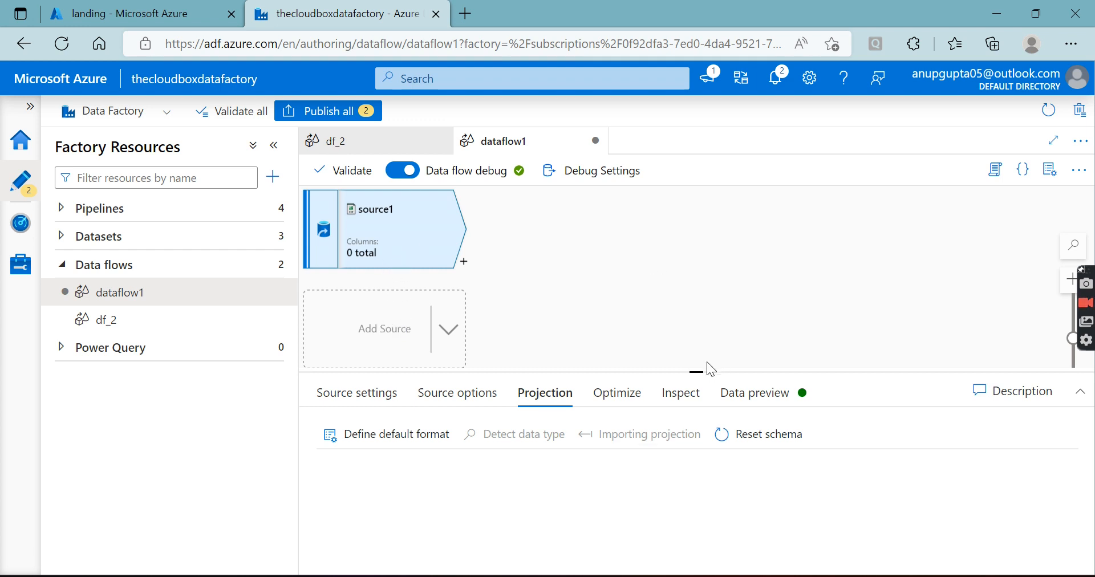
Return the portal's view to the root of the landing container, and check the schema import in Data Factory's notifications
{"action": "left_click", "coordinate": [131, 14]}
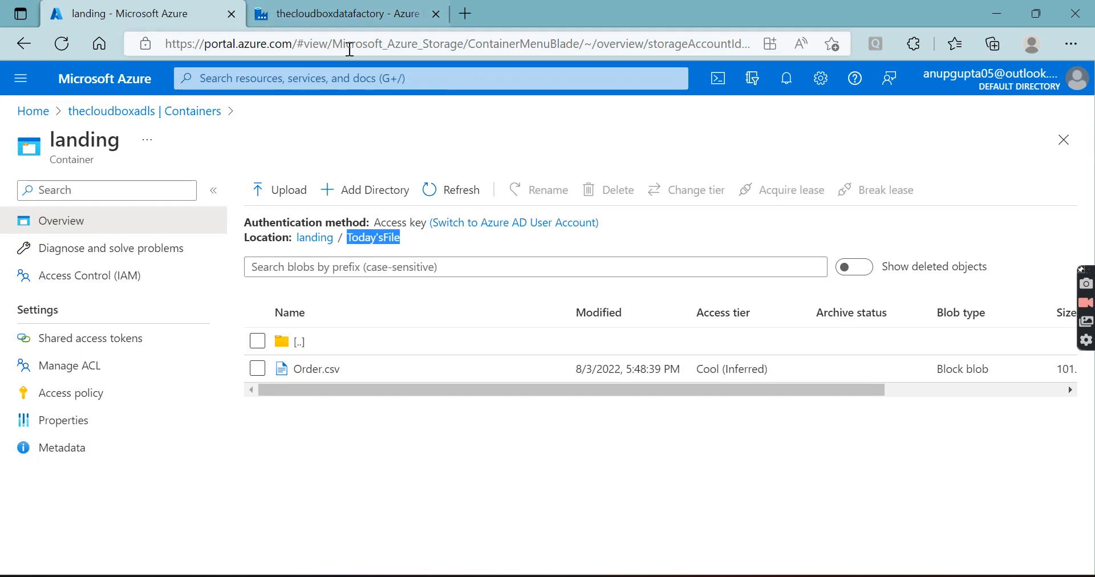
{"action": "left_click", "coordinate": [314, 244]}
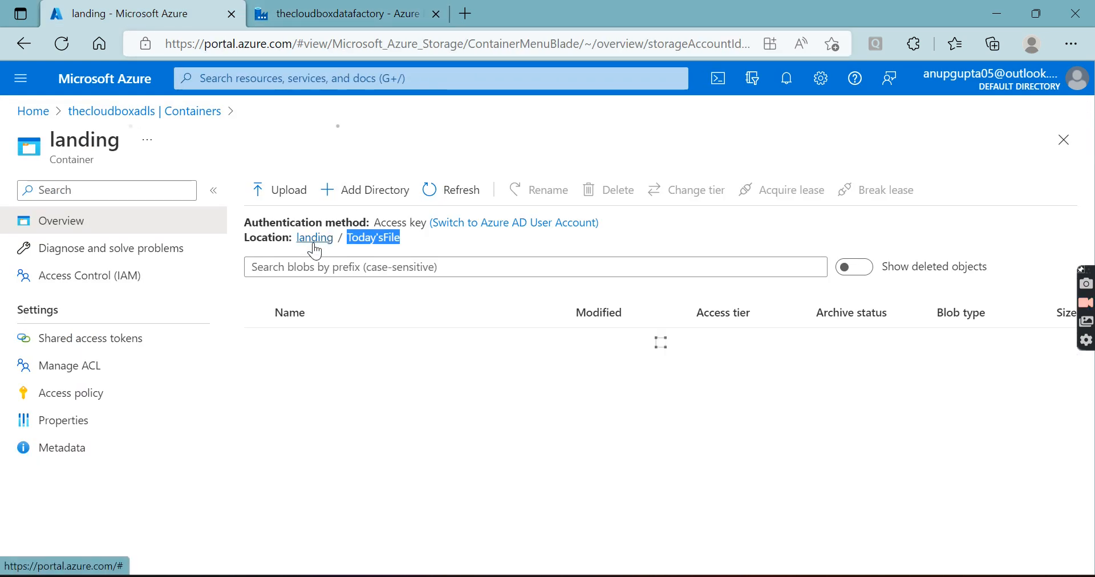
{"action": "left_click", "coordinate": [317, 14]}
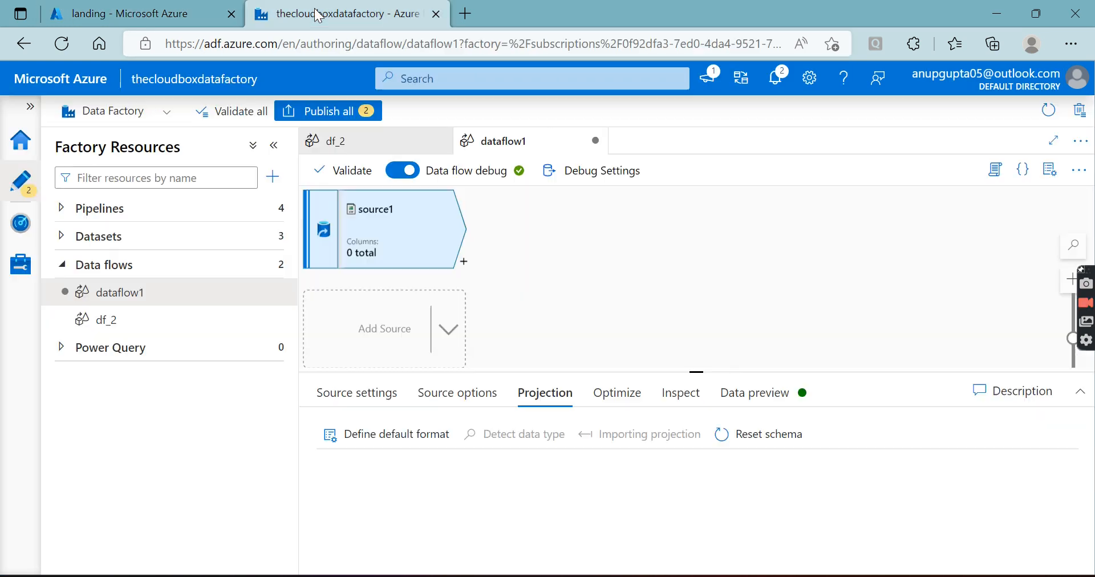
{"action": "left_click", "coordinate": [775, 79]}
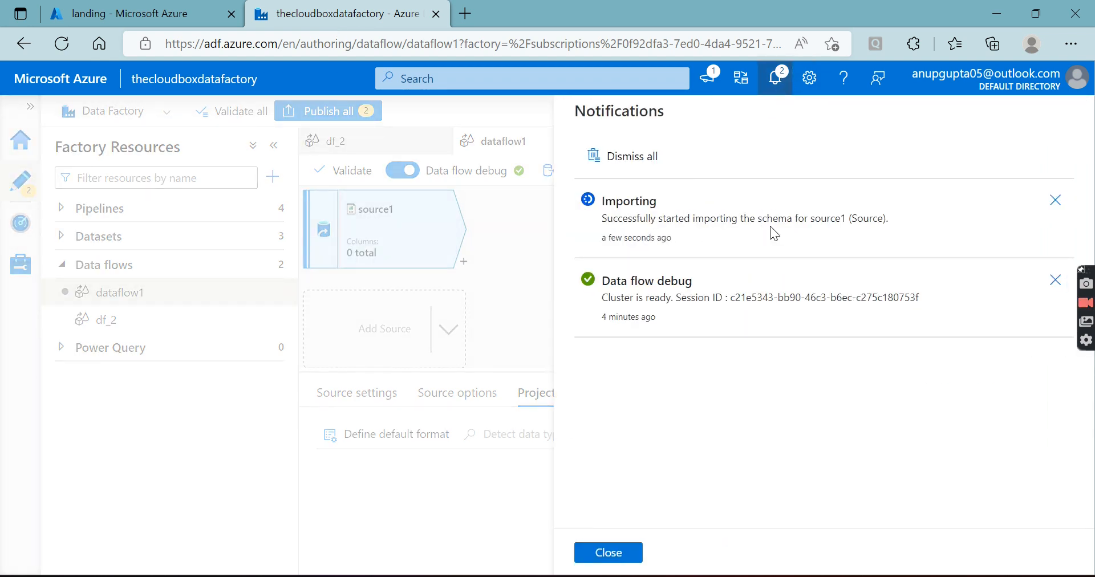
{"action": "left_click", "coordinate": [626, 553]}
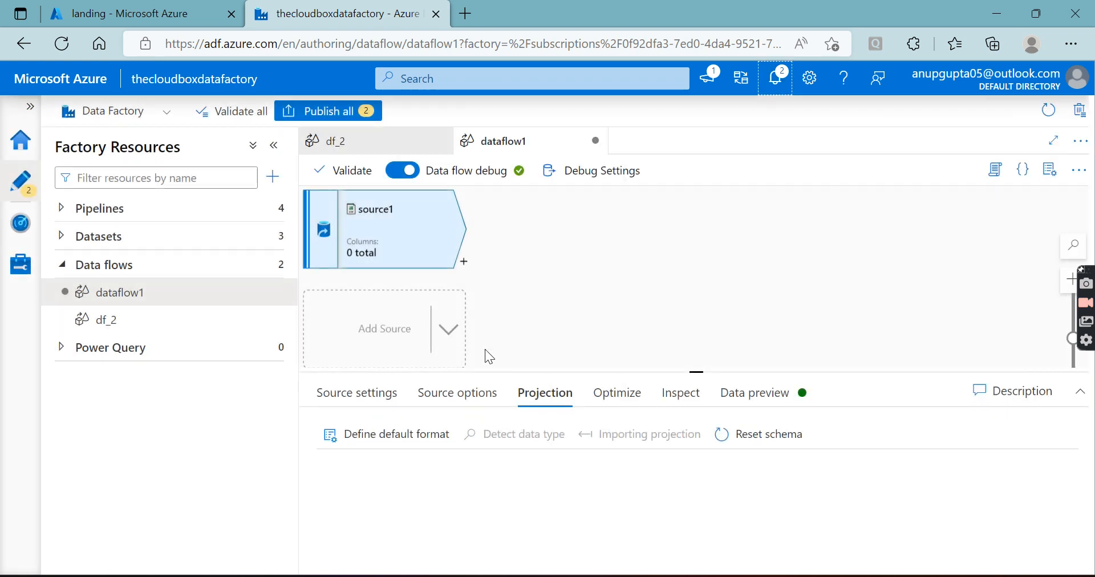
Add an Aggregate transformation after source1 and enlarge its settings area
{"action": "left_click", "coordinate": [489, 264]}
{"action": "left_click", "coordinate": [452, 258]}
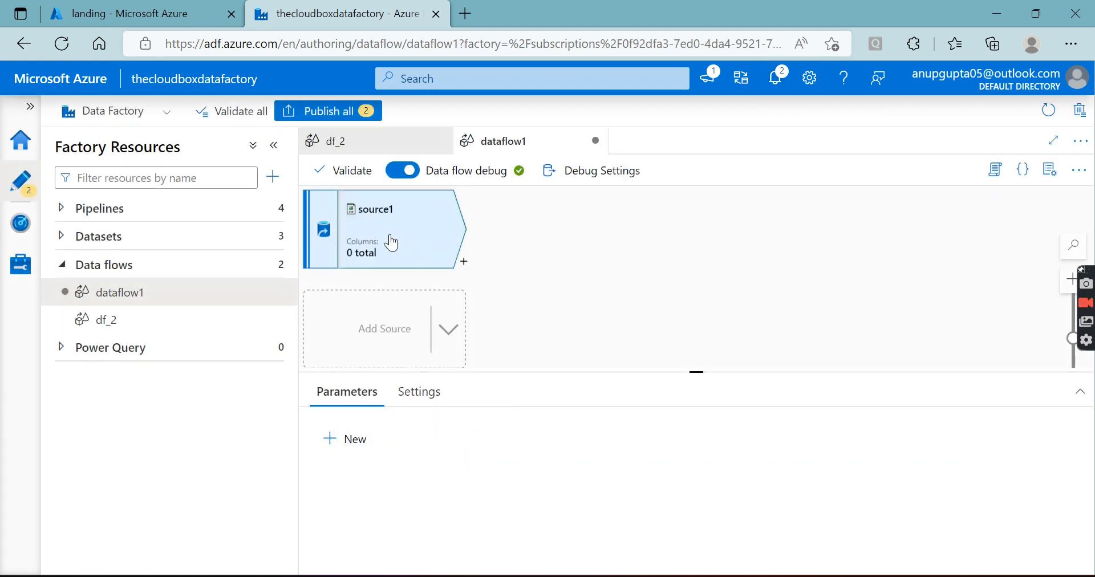
{"action": "left_click", "coordinate": [464, 262]}
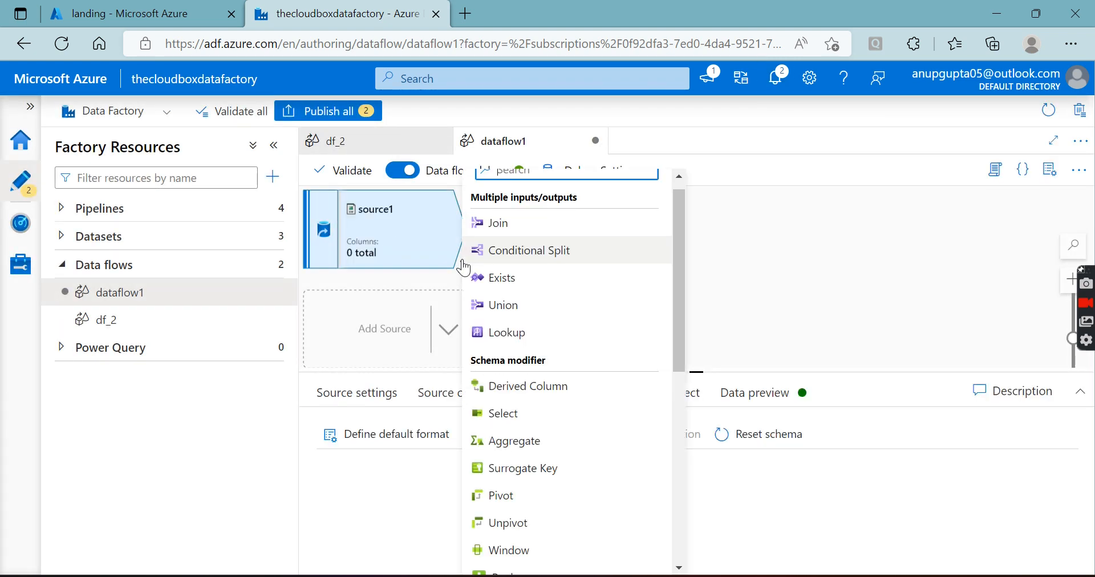
{"action": "left_click", "coordinate": [432, 282]}
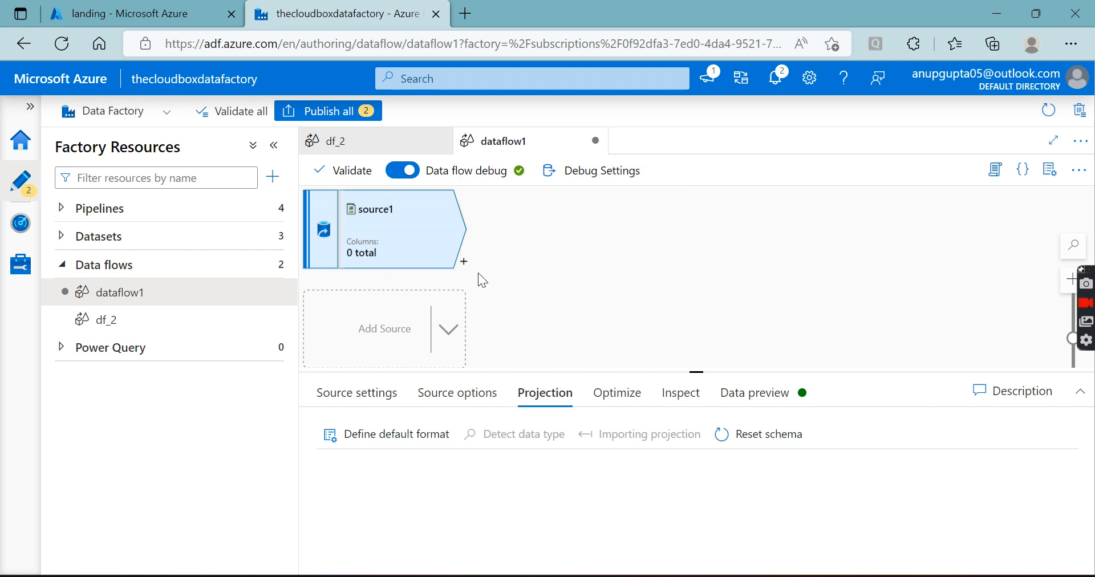
{"action": "left_click", "coordinate": [464, 262]}
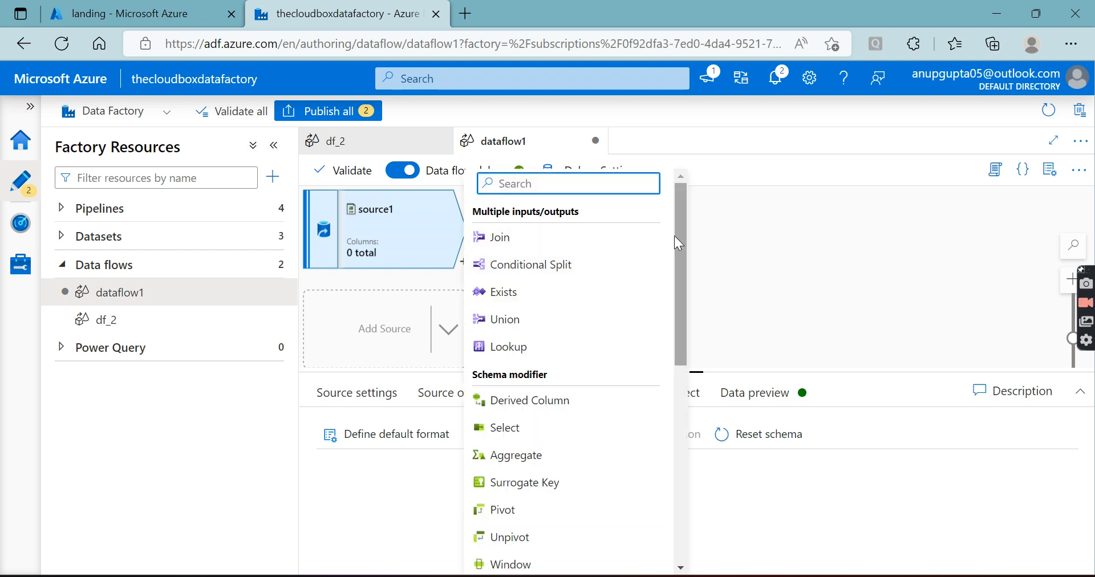
{"action": "scroll", "coordinate": [675, 235], "scroll_direction": "down", "scroll_amount": 2}
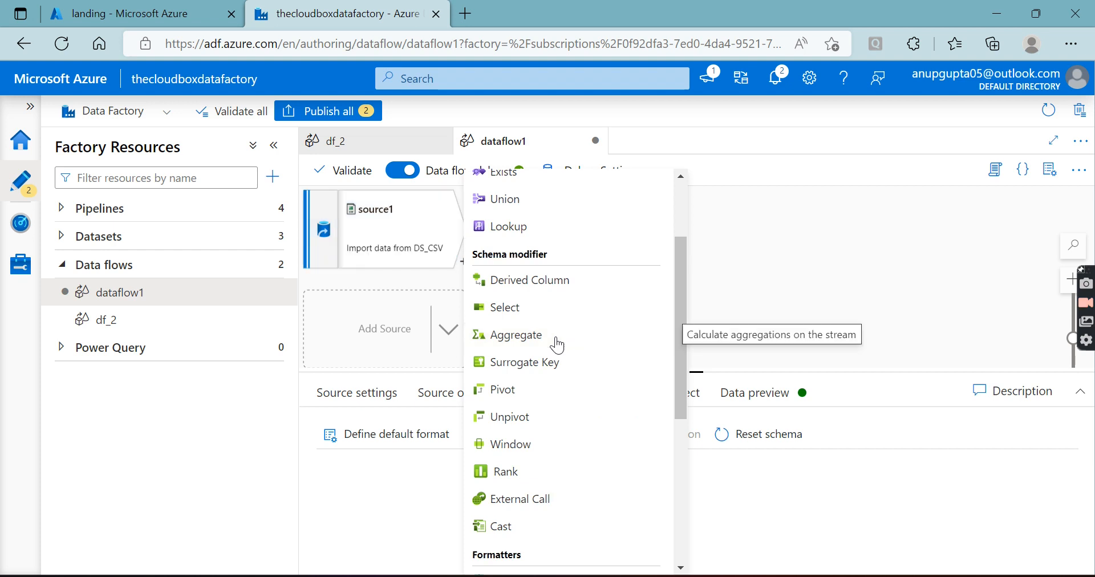
{"action": "left_click", "coordinate": [557, 336]}
{"action": "left_click_drag", "start_coordinate": [697, 374], "coordinate": [699, 194]}
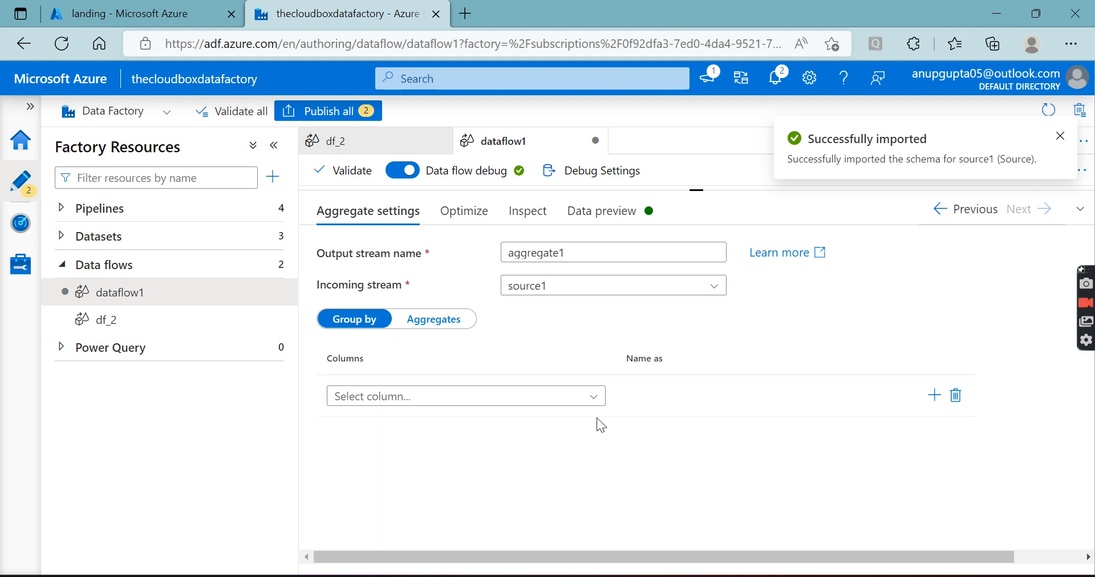
Examine aggregate1's group-by column choices and aggregate column settings, leaving the grouping undefined
{"action": "mouse_move", "coordinate": [600, 408]}
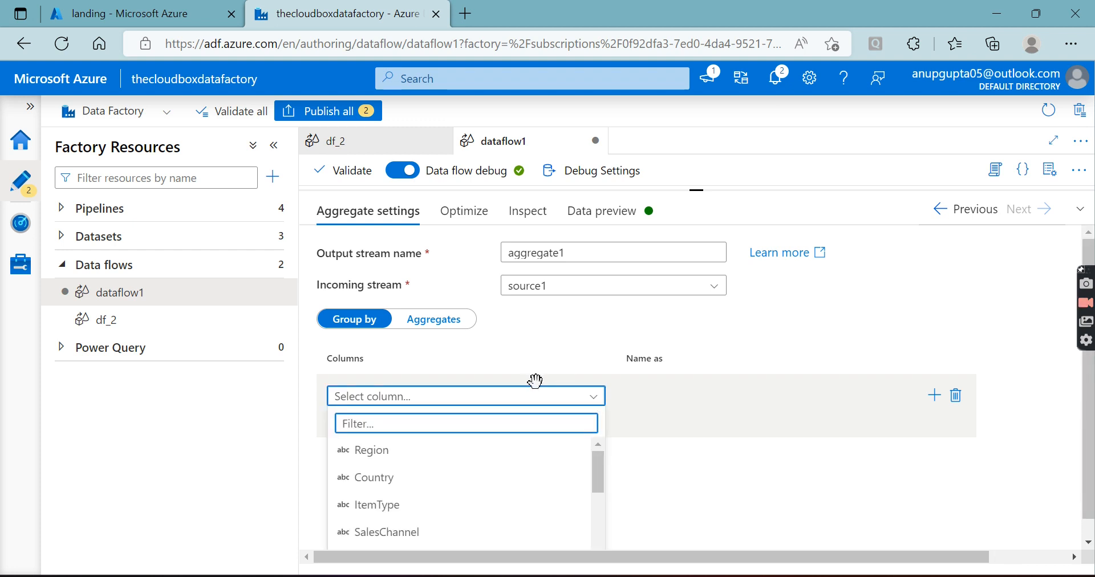
{"action": "left_click_drag", "start_coordinate": [599, 481], "coordinate": [597, 444]}
{"action": "left_click", "coordinate": [515, 345]}
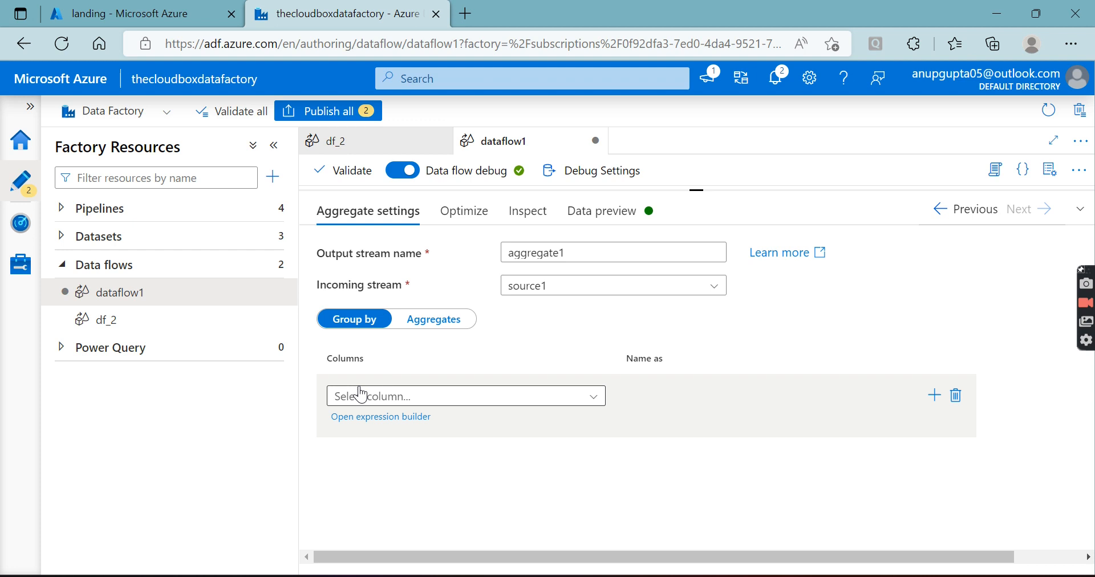
{"action": "left_click", "coordinate": [444, 329]}
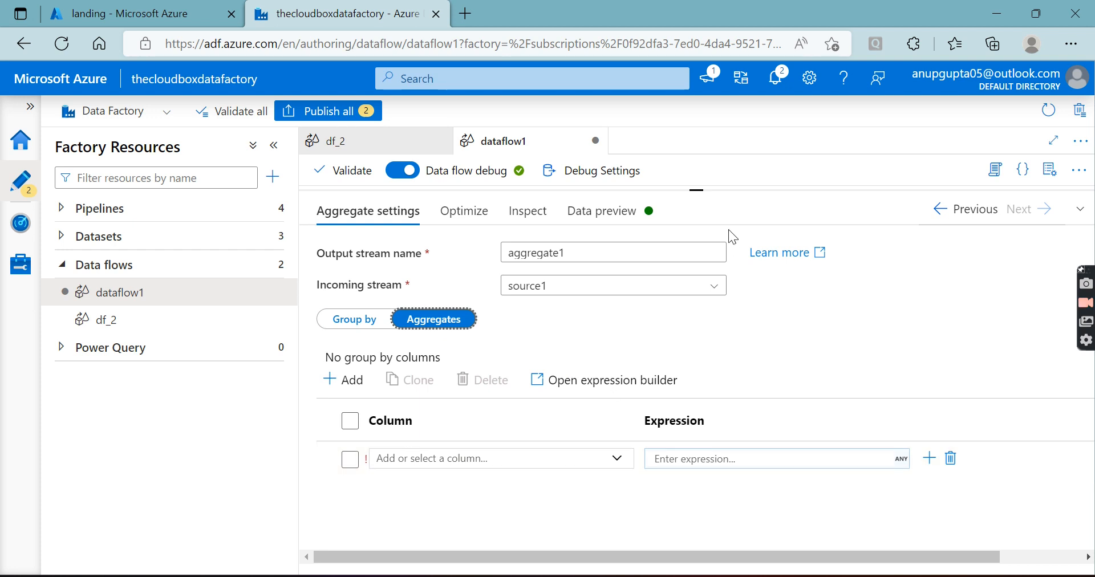
{"action": "left_click_drag", "start_coordinate": [697, 188], "coordinate": [697, 401]}
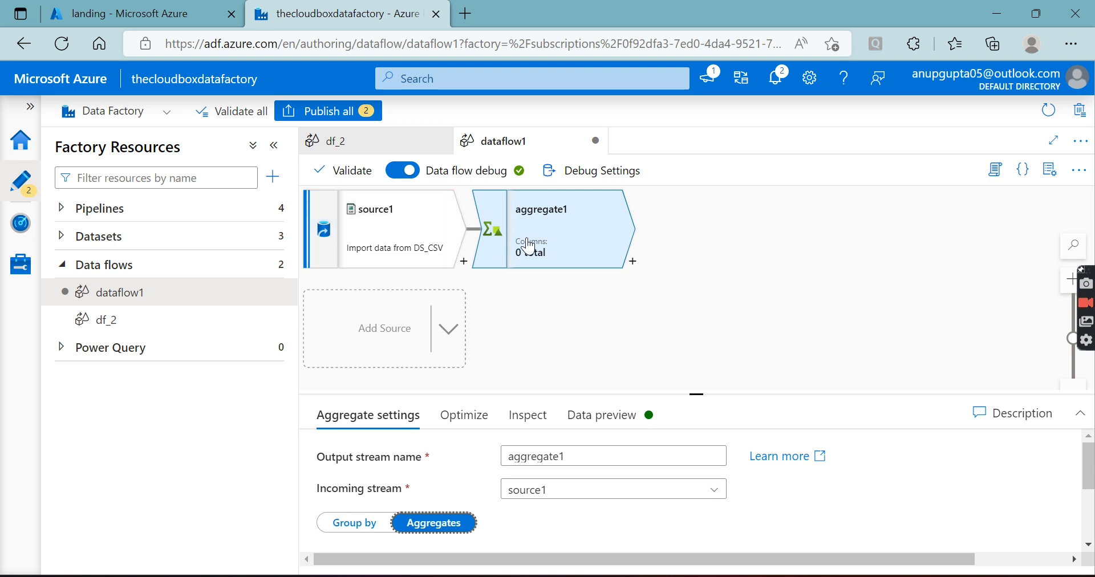
{"action": "left_click_drag", "start_coordinate": [696, 394], "coordinate": [697, 190]}
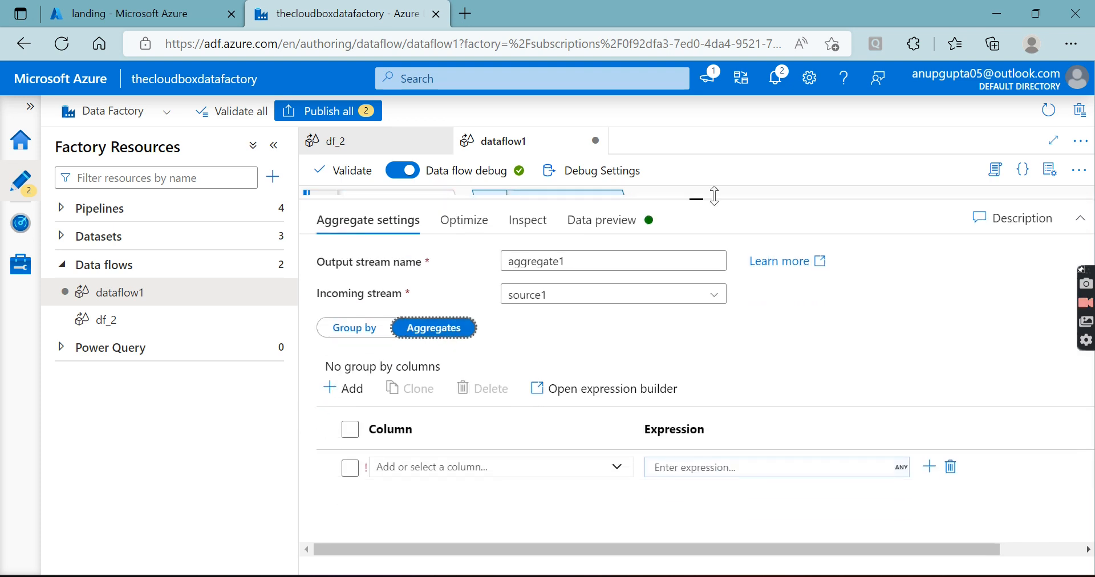
{"action": "left_click", "coordinate": [476, 459]}
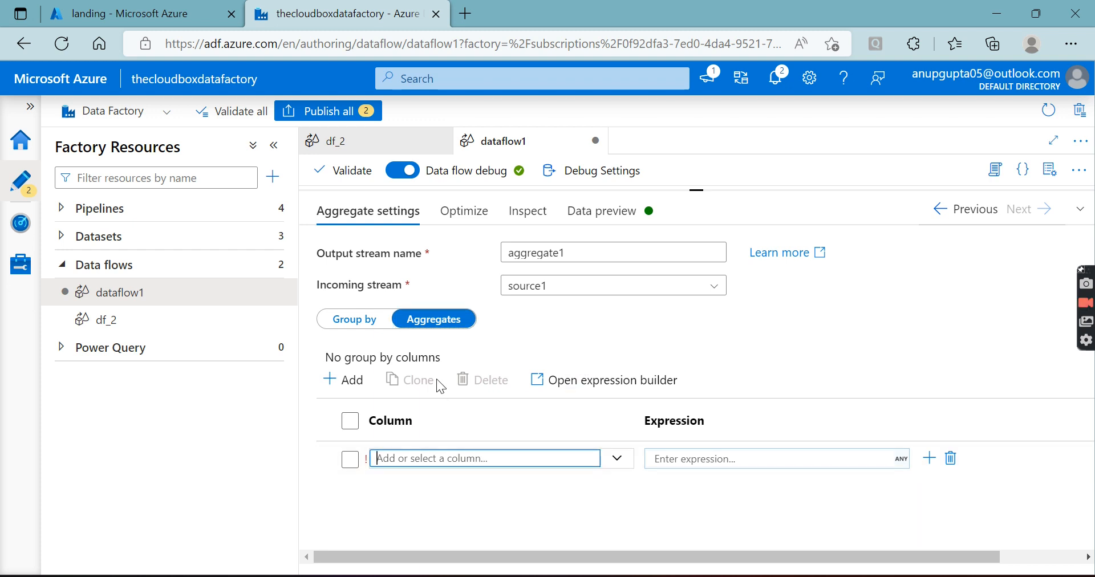
{"action": "left_click", "coordinate": [364, 323]}
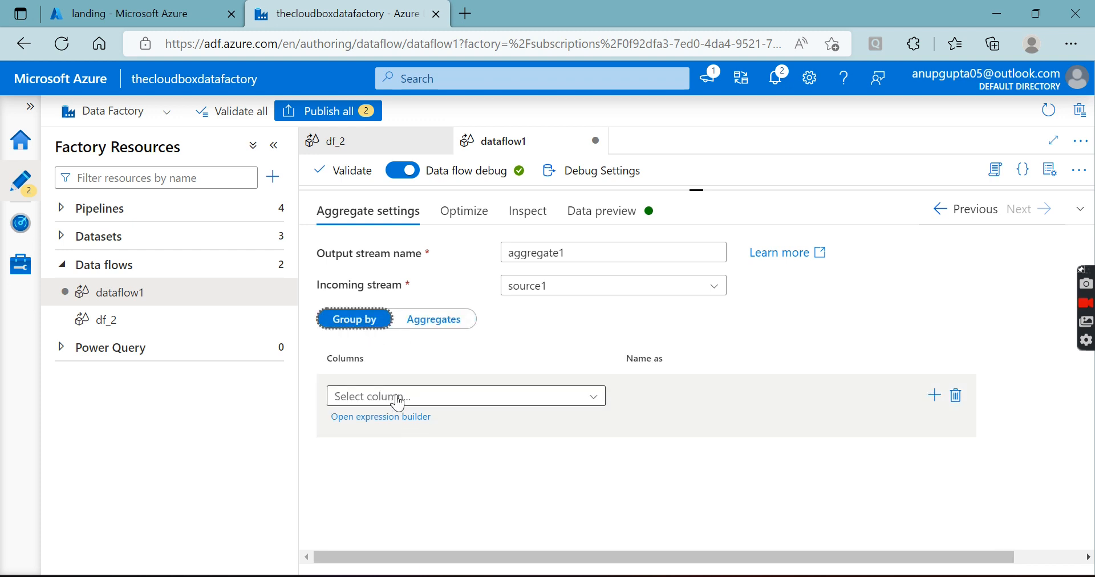
Start a new aggregate column in aggregate1 with the name count
{"action": "left_click", "coordinate": [432, 320]}
{"action": "left_click", "coordinate": [405, 459]}
{"action": "type", "text": "count"}
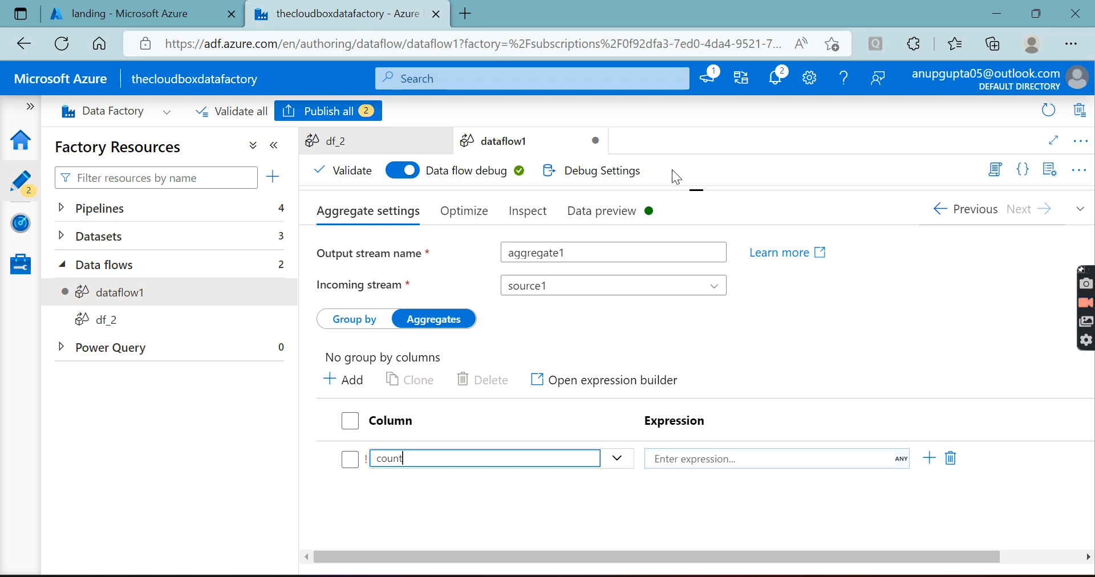
Inspect the column names and data types of source1 through the whole list
{"action": "left_click_drag", "start_coordinate": [696, 191], "coordinate": [696, 346]}
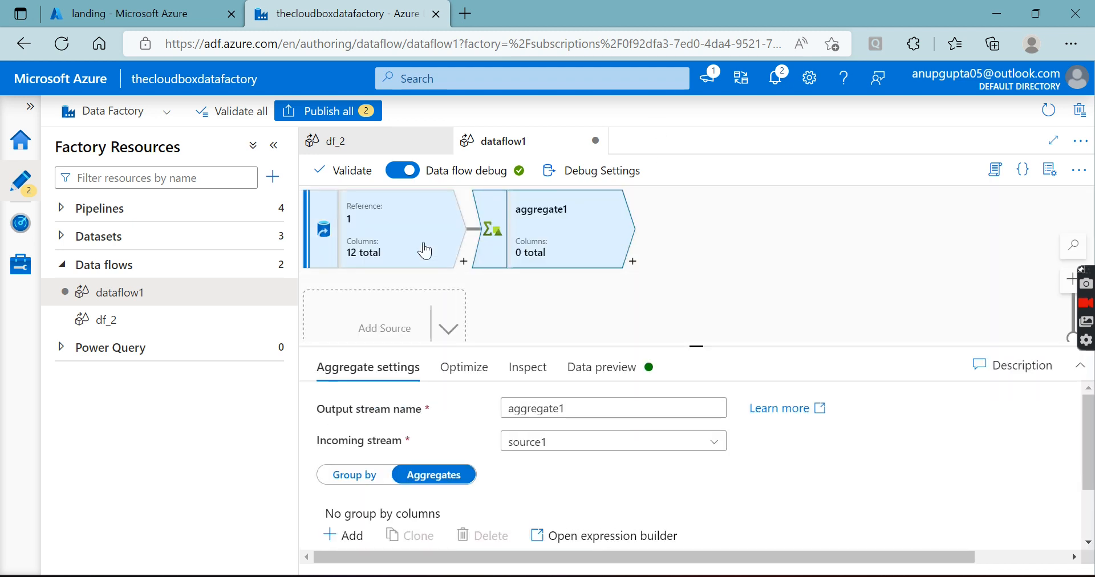
{"action": "left_click", "coordinate": [425, 249]}
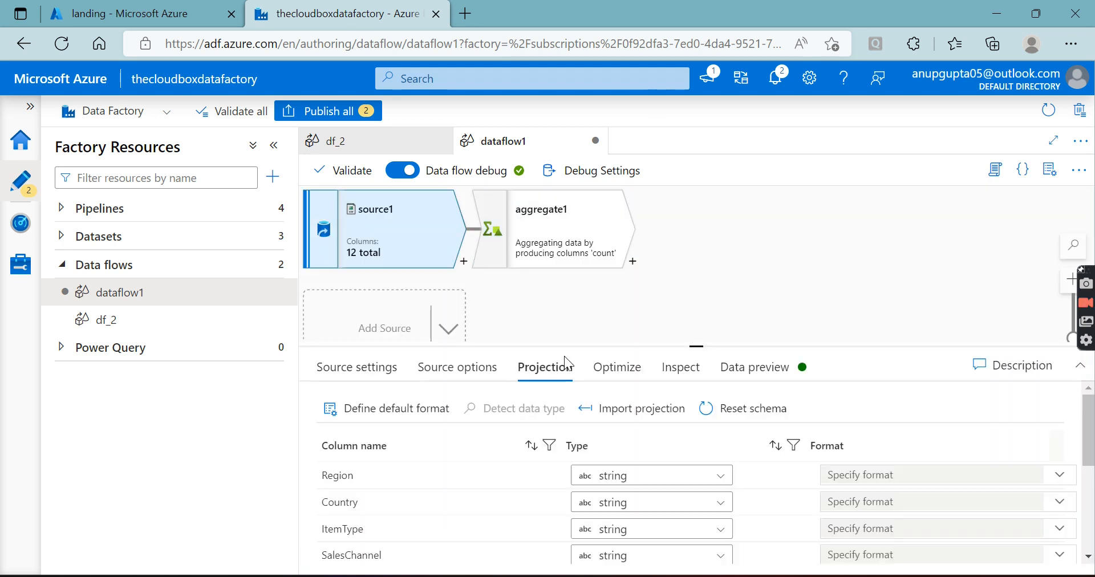
{"action": "left_click", "coordinate": [676, 365]}
{"action": "left_click_drag", "start_coordinate": [697, 346], "coordinate": [725, 173]}
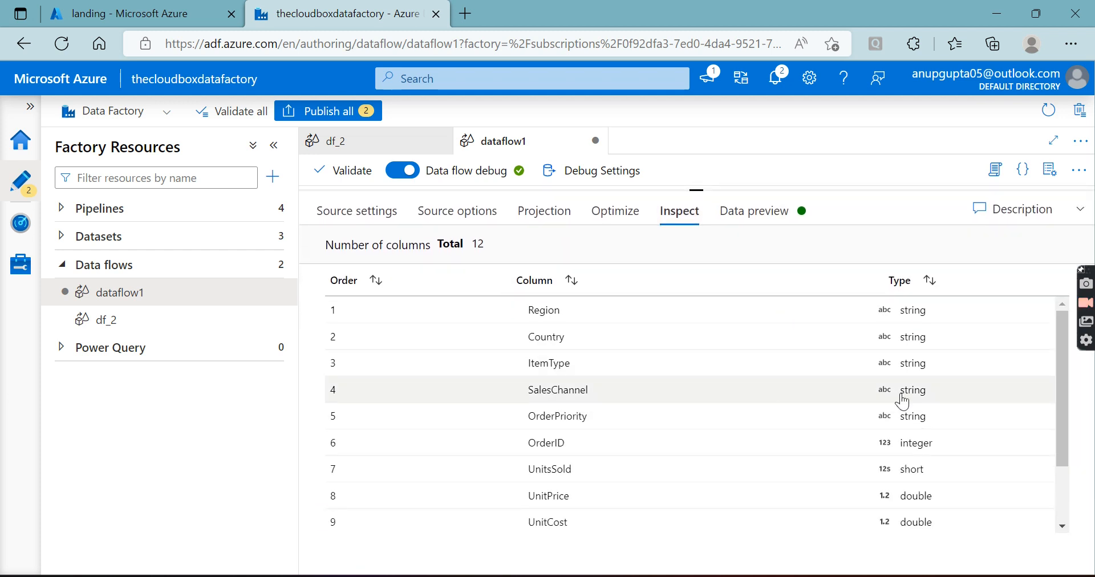
{"action": "left_click_drag", "start_coordinate": [1060, 385], "coordinate": [1061, 420]}
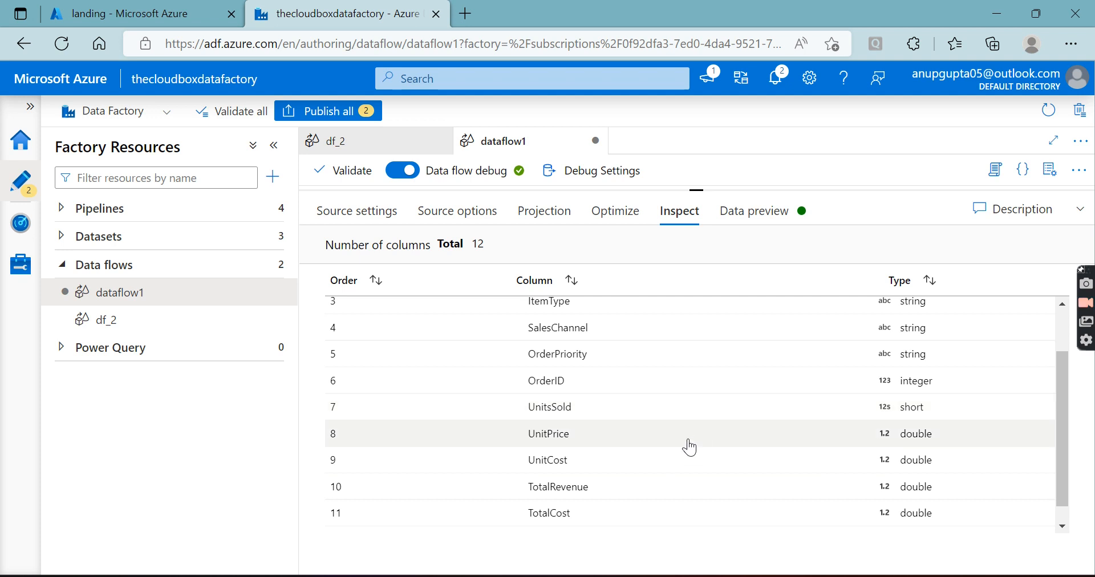
{"action": "scroll", "coordinate": [690, 448], "scroll_direction": "down", "scroll_amount": 1}
{"action": "scroll", "coordinate": [688, 445], "scroll_direction": "up", "scroll_amount": 3}
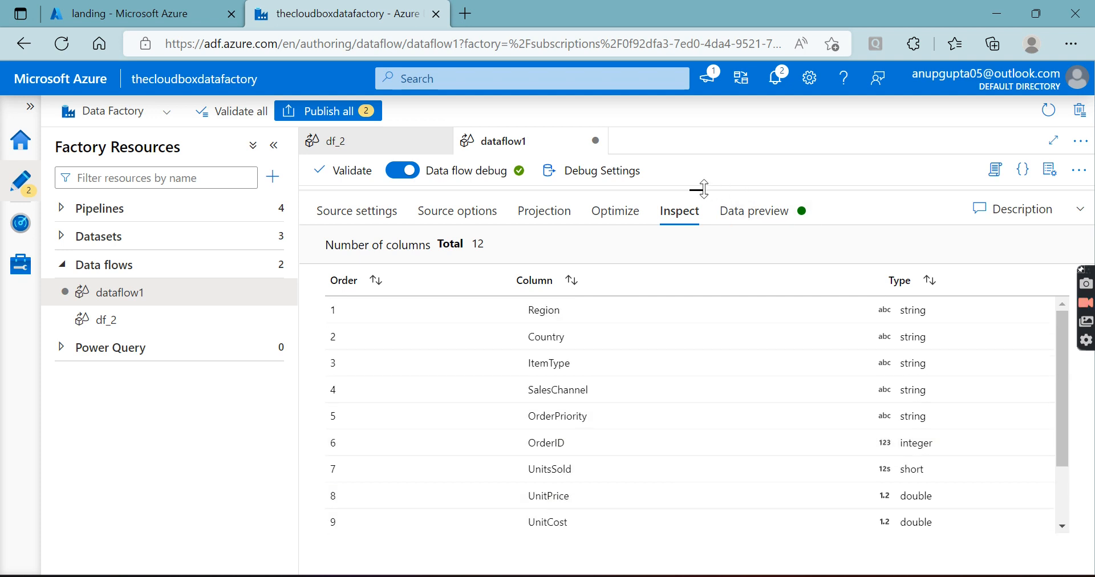
Extend the name of aggregate1's aggregate column to countofOrderid
{"action": "left_click_drag", "start_coordinate": [696, 191], "coordinate": [696, 225]}
{"action": "left_click", "coordinate": [561, 239]}
{"action": "left_click", "coordinate": [469, 493]}
{"action": "type", "text": "ofOrderid"}
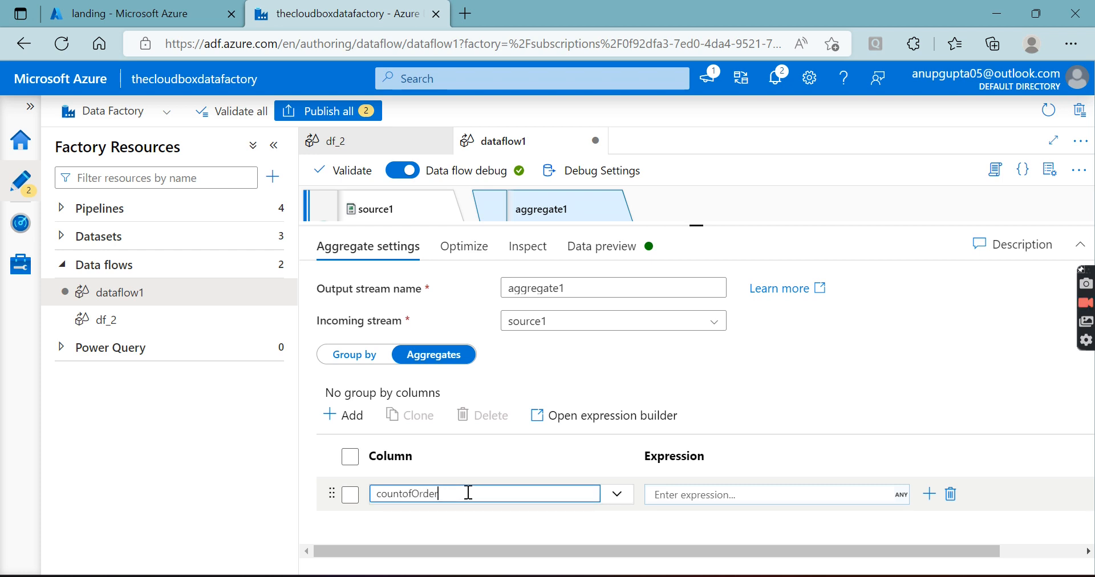
{"action": "left_click", "coordinate": [416, 519]}
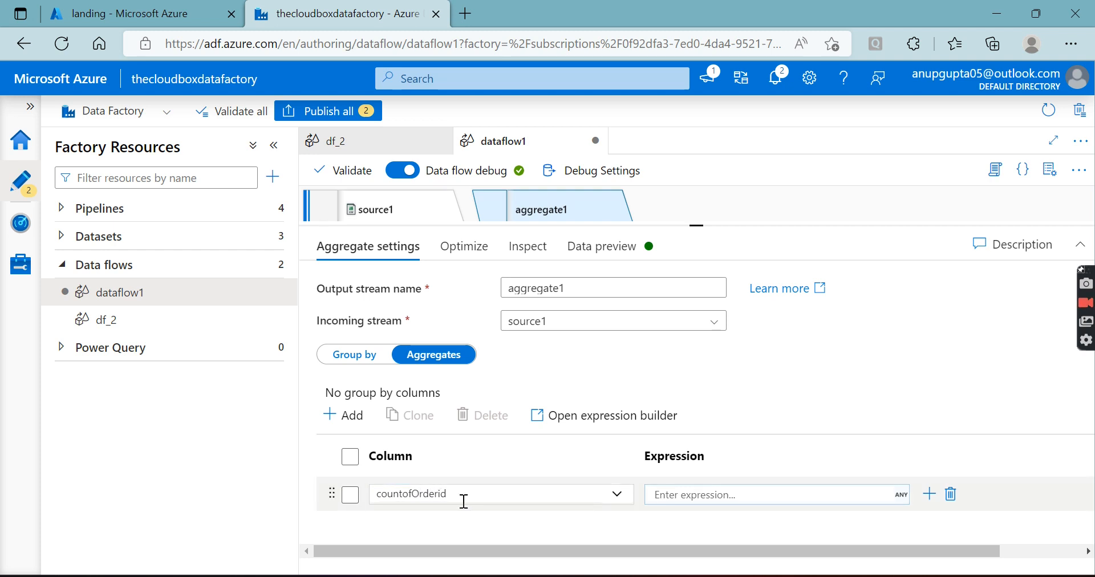
Build the expression count(OrderID) for the countofOrderid column in the expression builder and save it
{"action": "left_click", "coordinate": [696, 494]}
{"action": "left_click", "coordinate": [693, 513]}
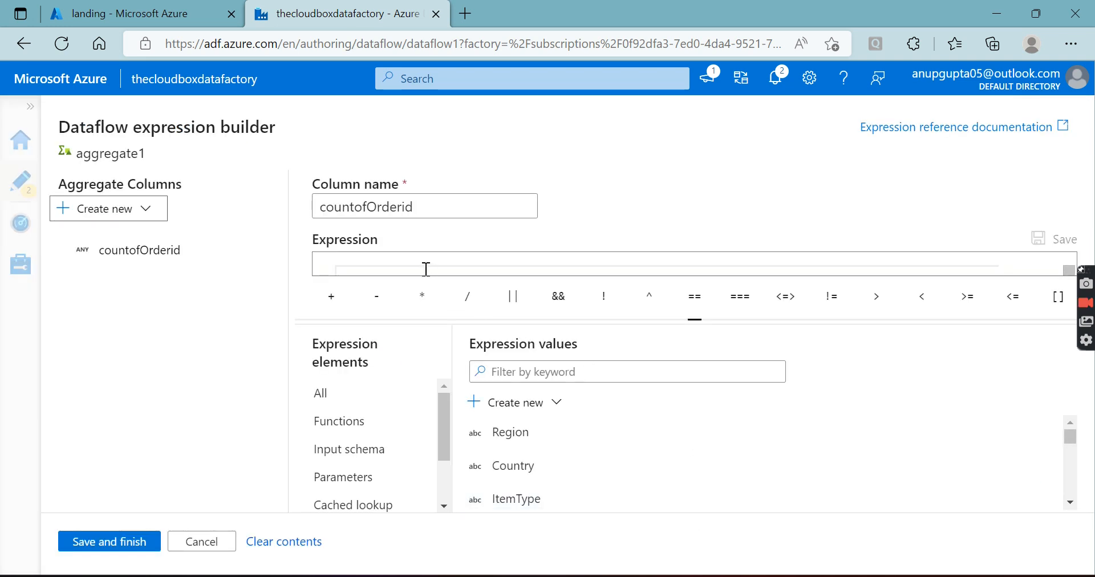
{"action": "left_click", "coordinate": [414, 274]}
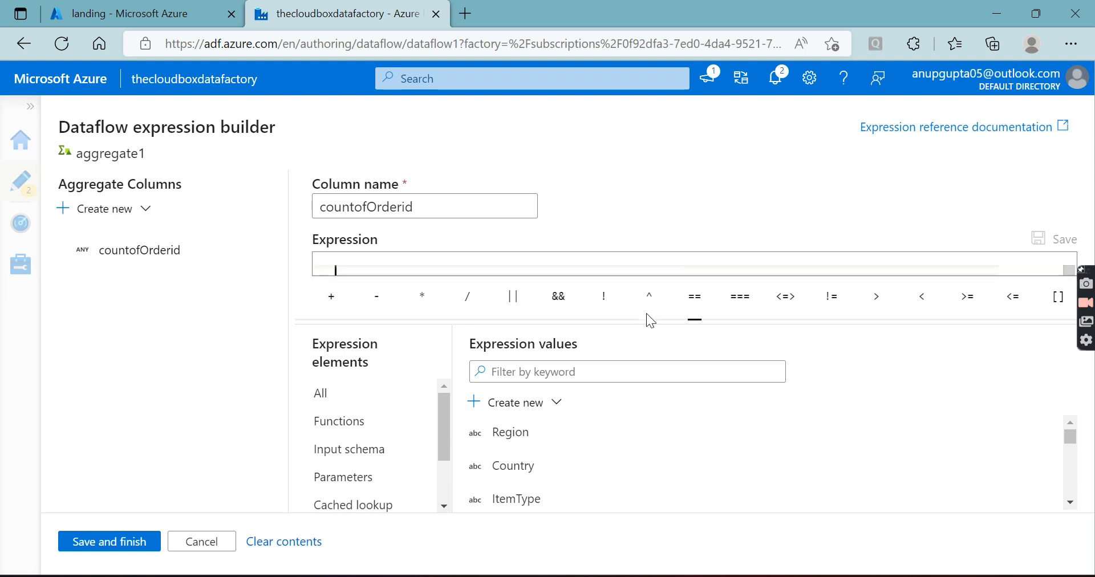
{"action": "left_click", "coordinate": [431, 209]}
{"action": "left_click", "coordinate": [375, 268]}
{"action": "type", "text": "count"}
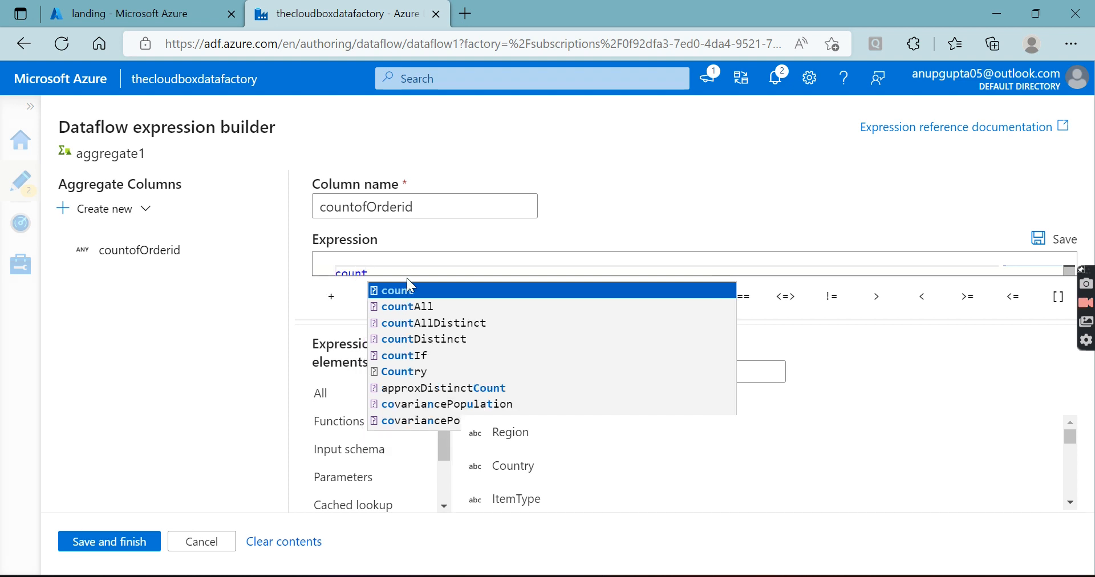
{"action": "left_click", "coordinate": [409, 289]}
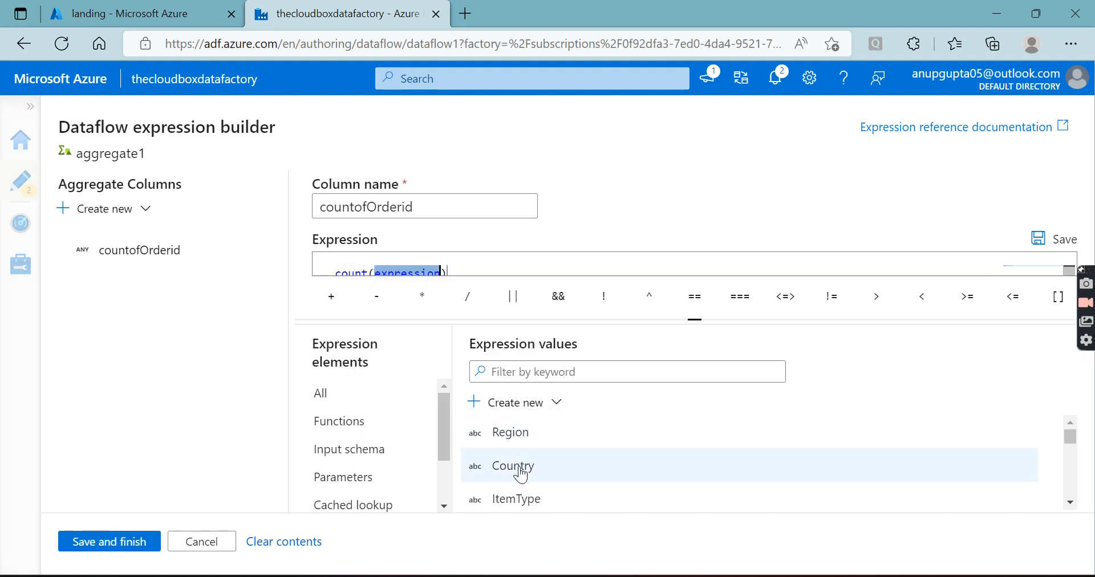
{"action": "scroll", "coordinate": [520, 474], "scroll_direction": "down", "scroll_amount": 5}
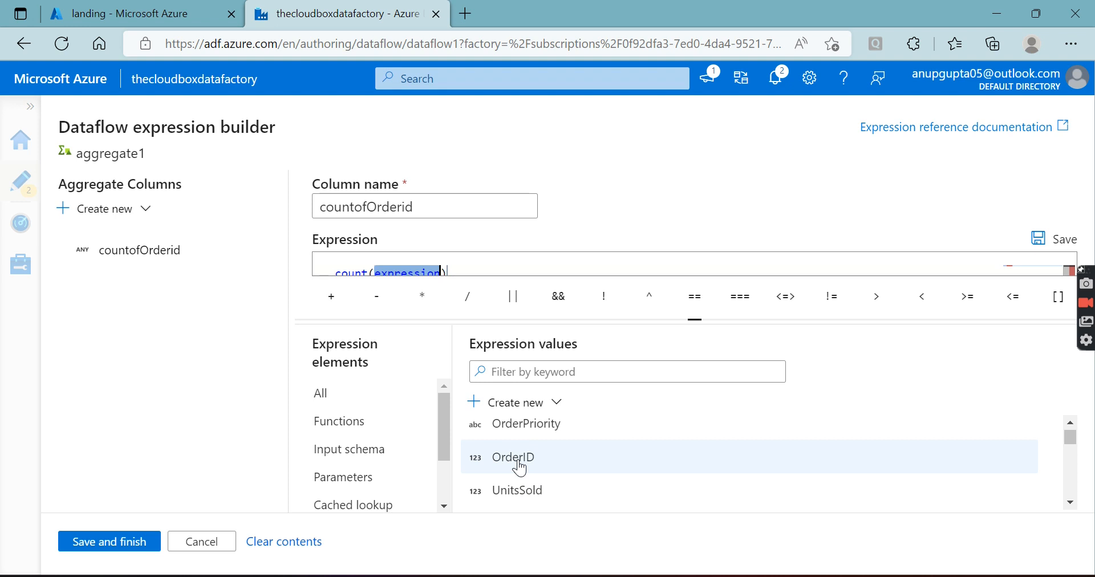
{"action": "left_click", "coordinate": [514, 458]}
{"action": "left_click", "coordinate": [109, 542]}
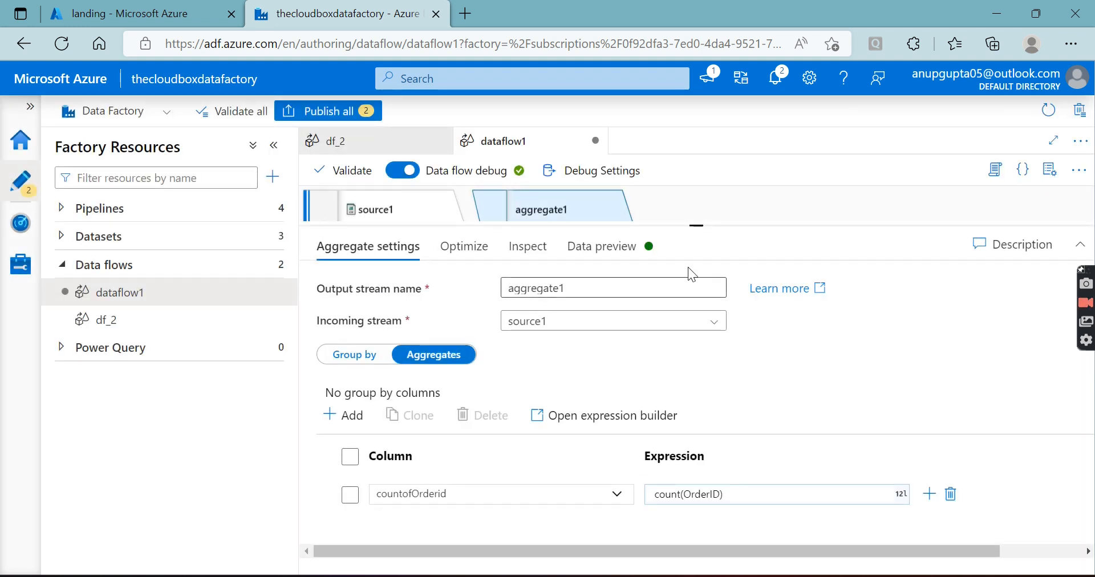
Enlarge the dataflow1 canvas and load the data preview of aggregate1
{"action": "left_click_drag", "start_coordinate": [697, 224], "coordinate": [697, 314]}
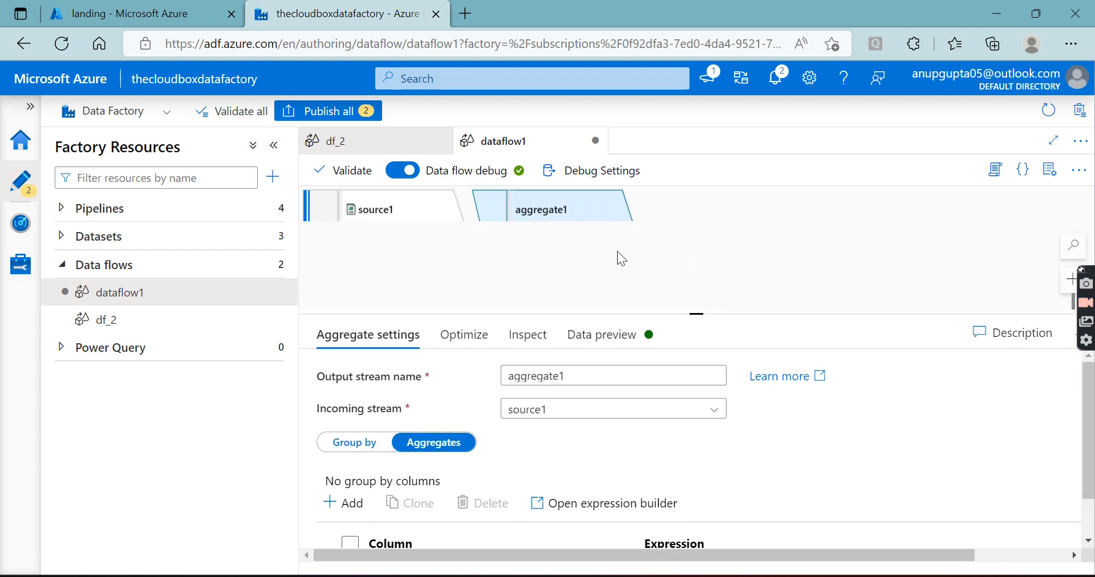
{"action": "left_click", "coordinate": [590, 341]}
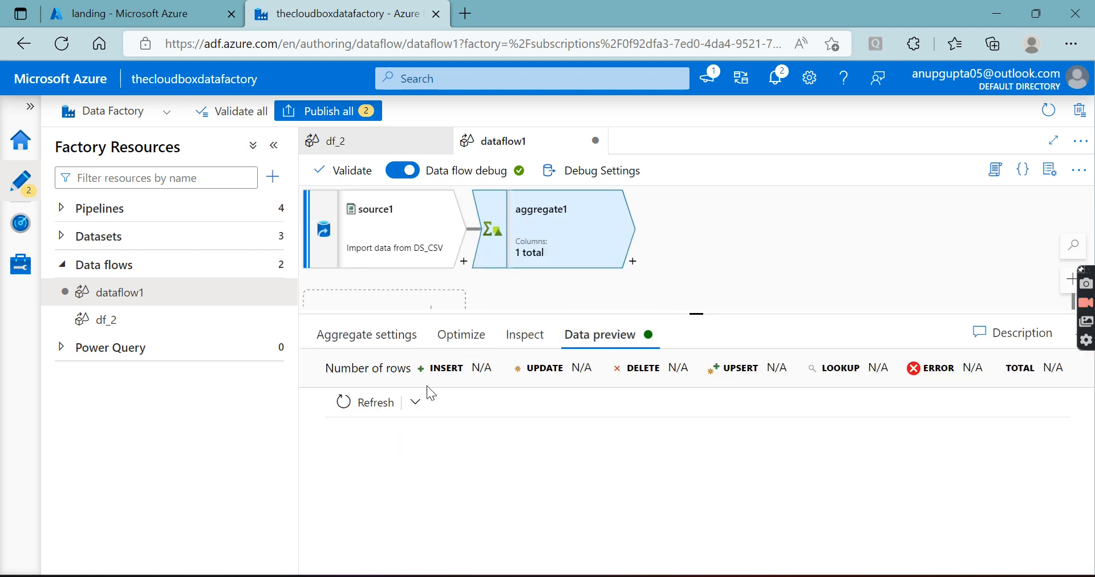
{"action": "left_click", "coordinate": [363, 398]}
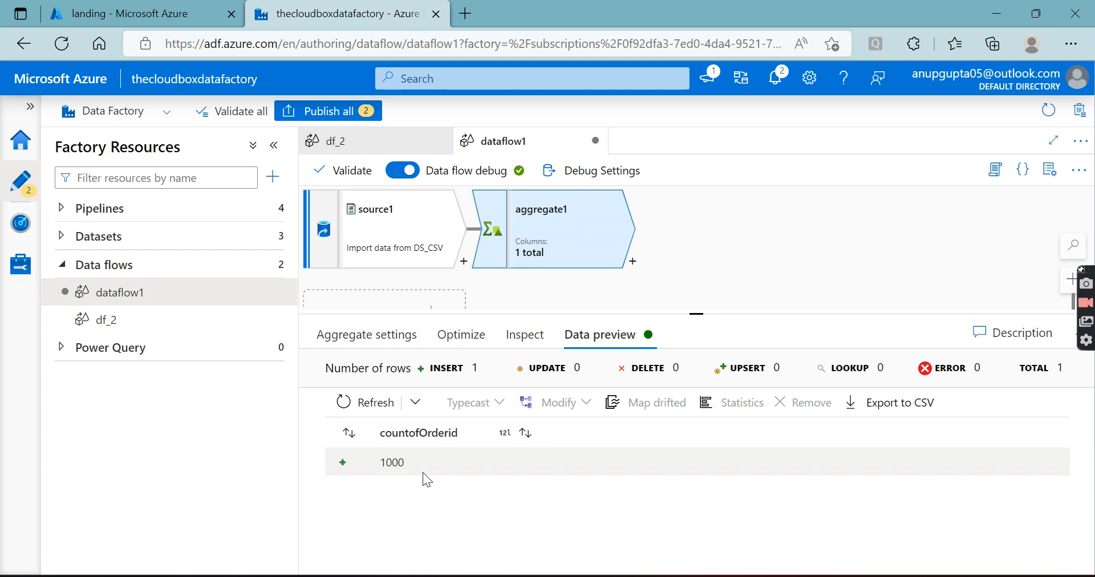
Switch to the Azure portal and open Order.csv from the Today'sFile folder of the landing container
{"action": "left_click", "coordinate": [154, 7]}
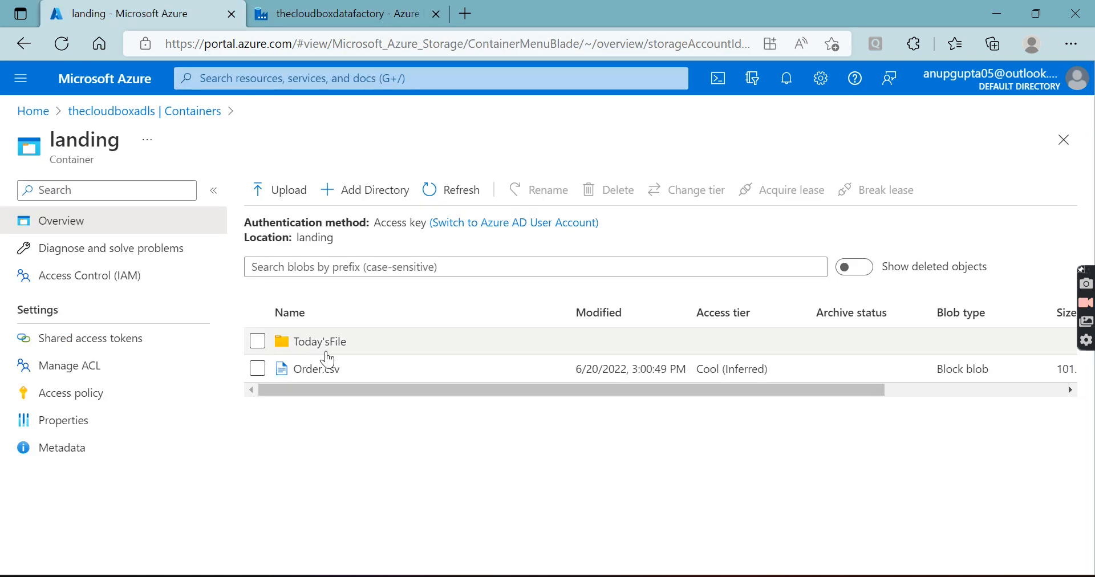
{"action": "left_click", "coordinate": [328, 342]}
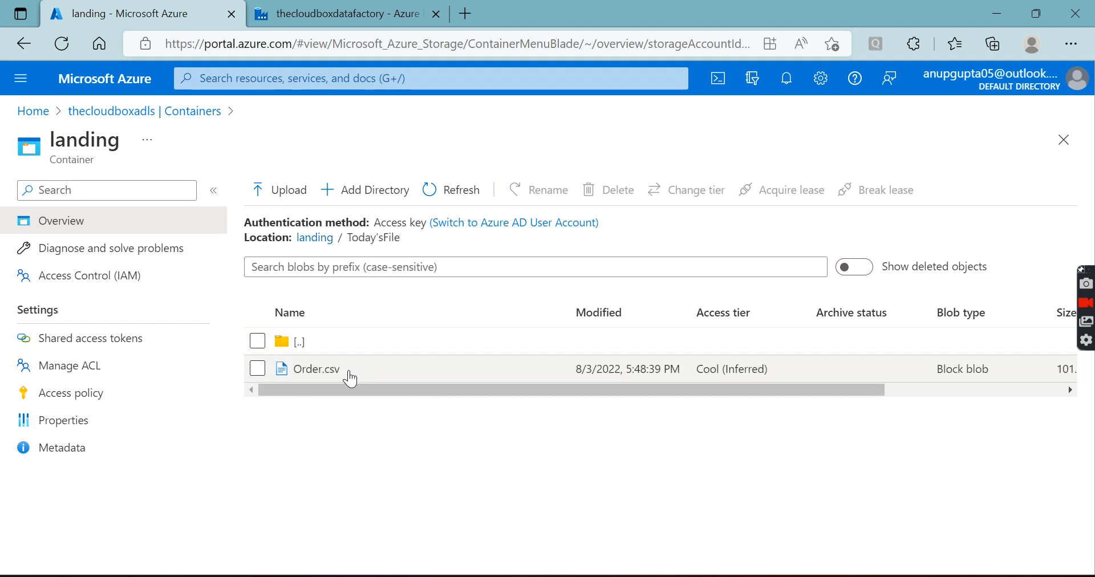
{"action": "left_click", "coordinate": [348, 371]}
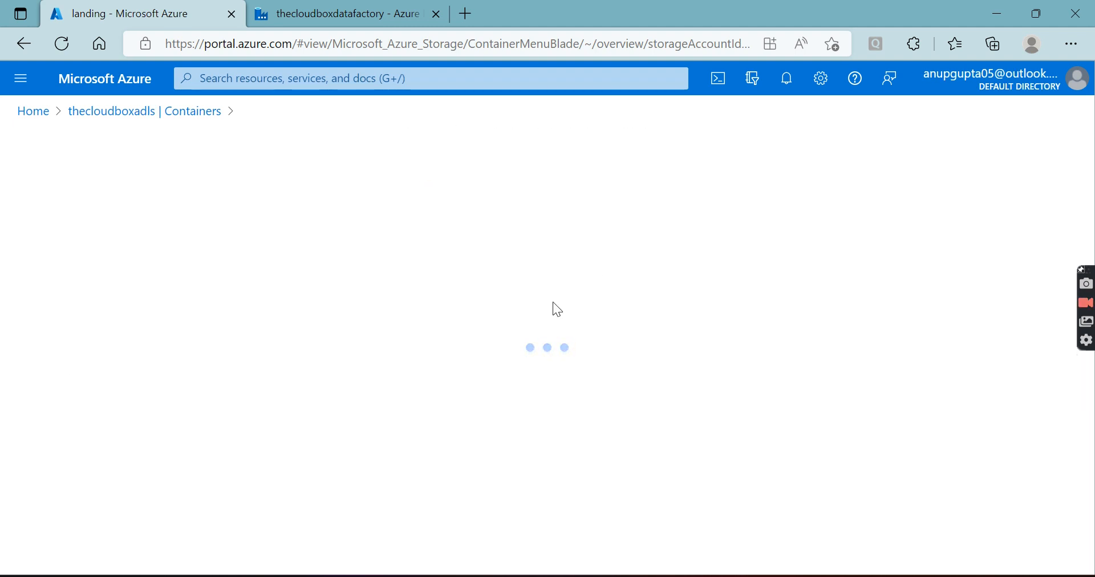
Return to Data Factory and set source1's row limit to 1000000 in the debug settings, saving the change
{"action": "left_click", "coordinate": [378, 13]}
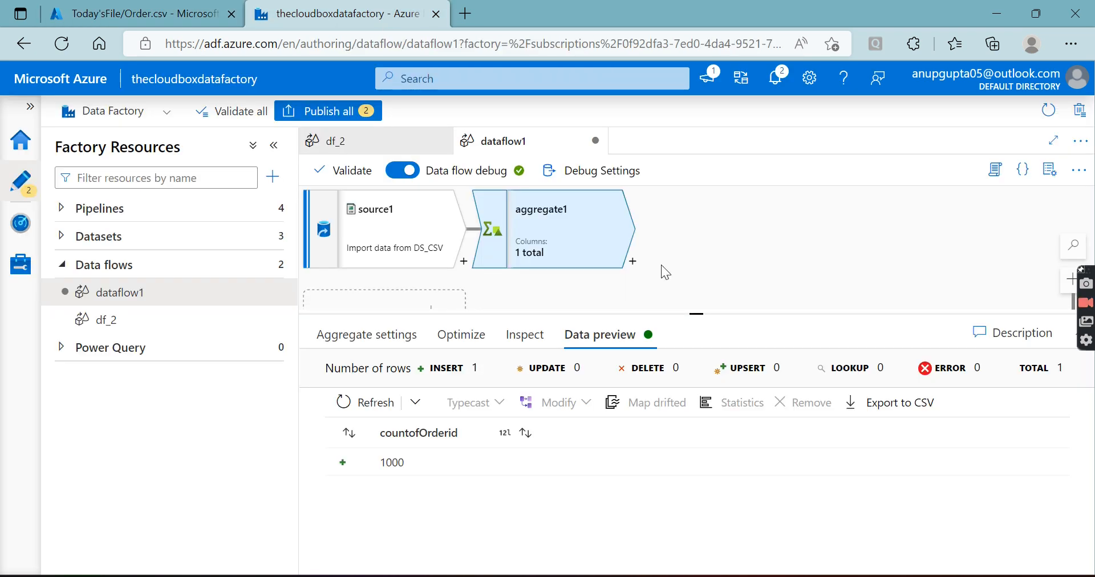
{"action": "left_click", "coordinate": [608, 173]}
{"action": "left_click", "coordinate": [649, 298]}
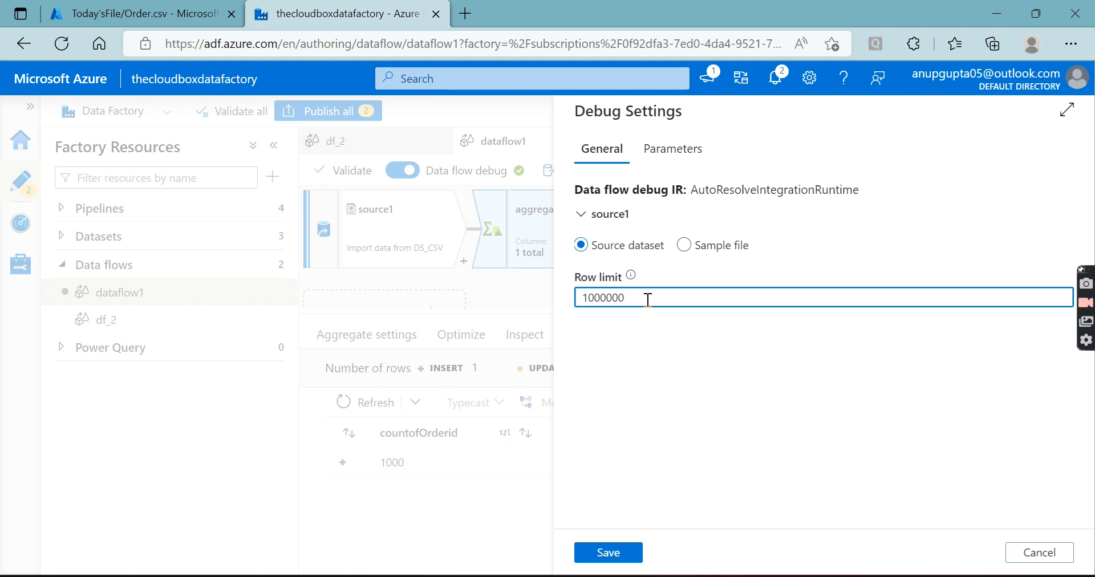
{"action": "left_click", "coordinate": [608, 553]}
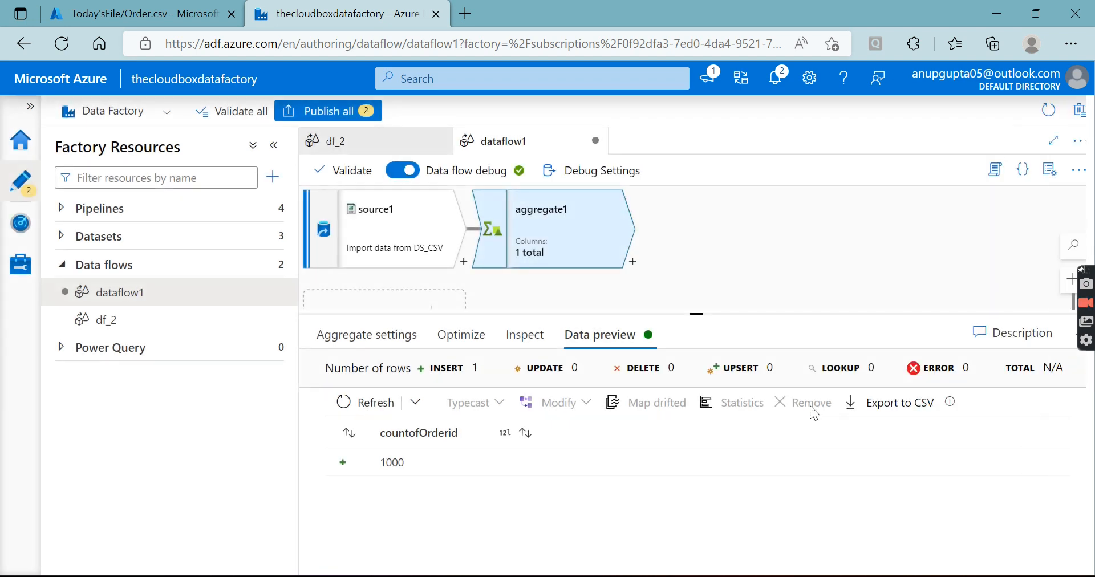
Refresh aggregate1's data preview and check it against the last rows and header of Order.csv in the Azure portal
{"action": "left_click", "coordinate": [357, 406]}
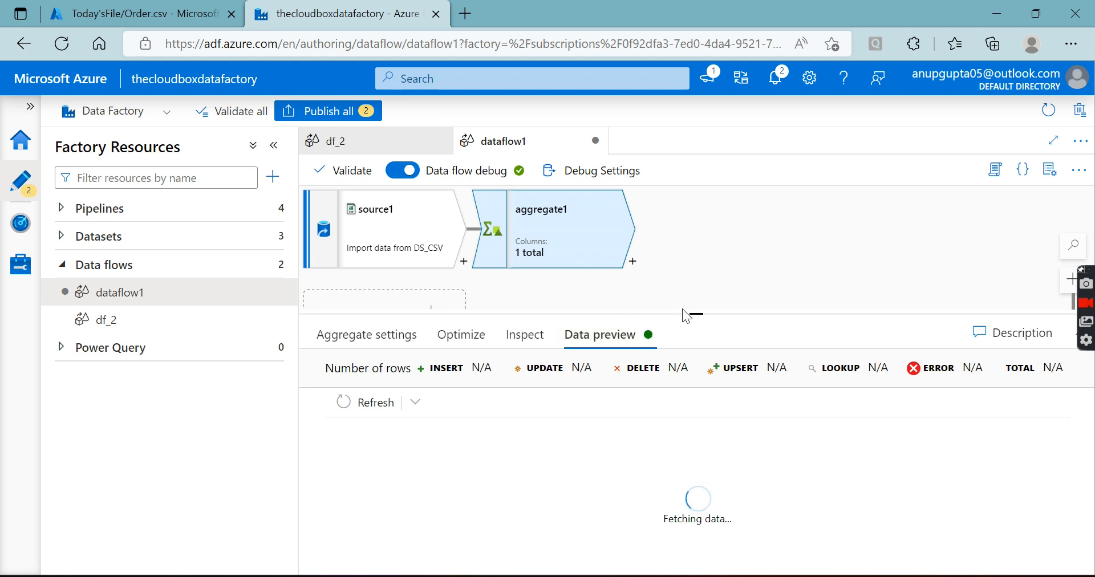
{"action": "left_click", "coordinate": [153, 8]}
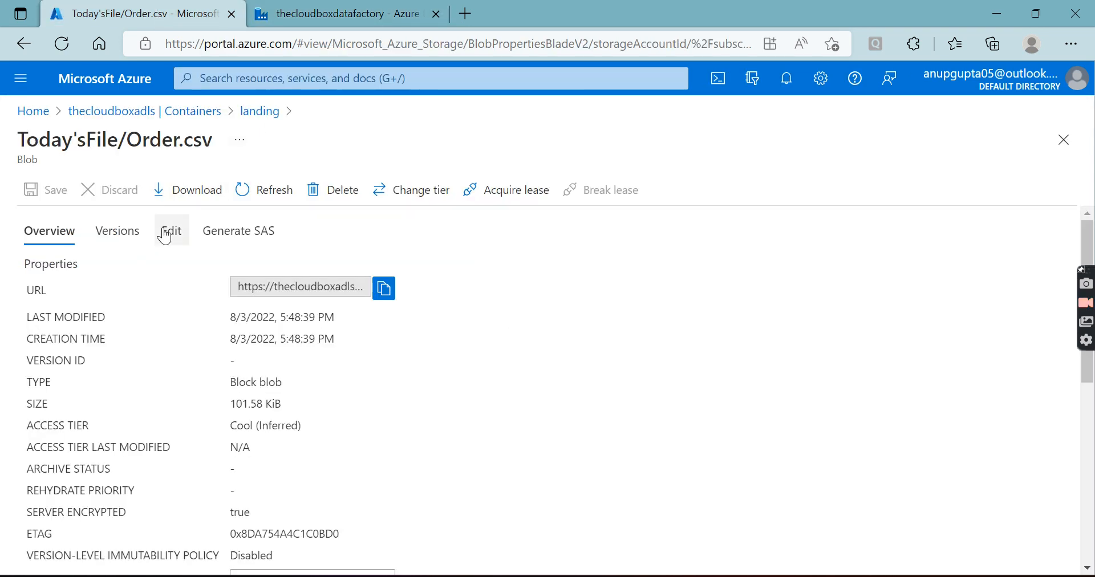
{"action": "left_click", "coordinate": [166, 233]}
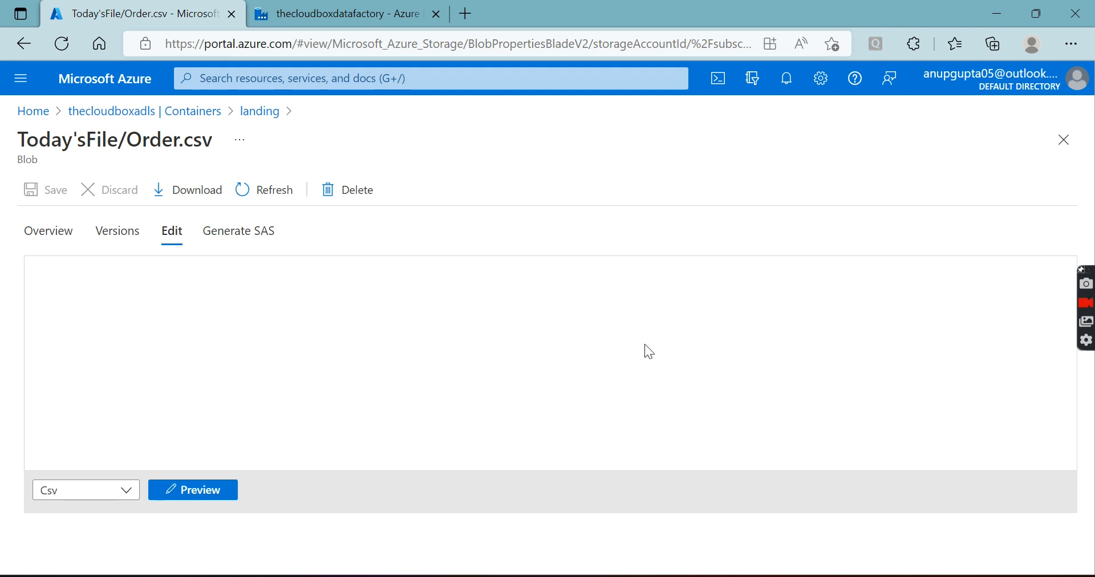
{"action": "scroll", "coordinate": [936, 396], "scroll_direction": "down", "scroll_amount": 20}
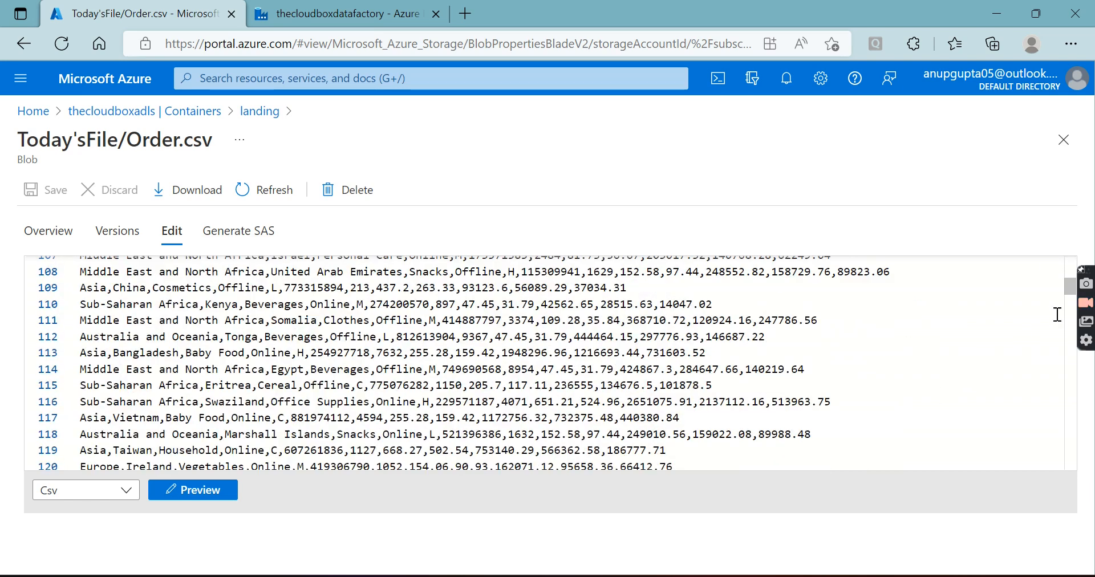
{"action": "left_click_drag", "start_coordinate": [1070, 286], "coordinate": [1070, 463]}
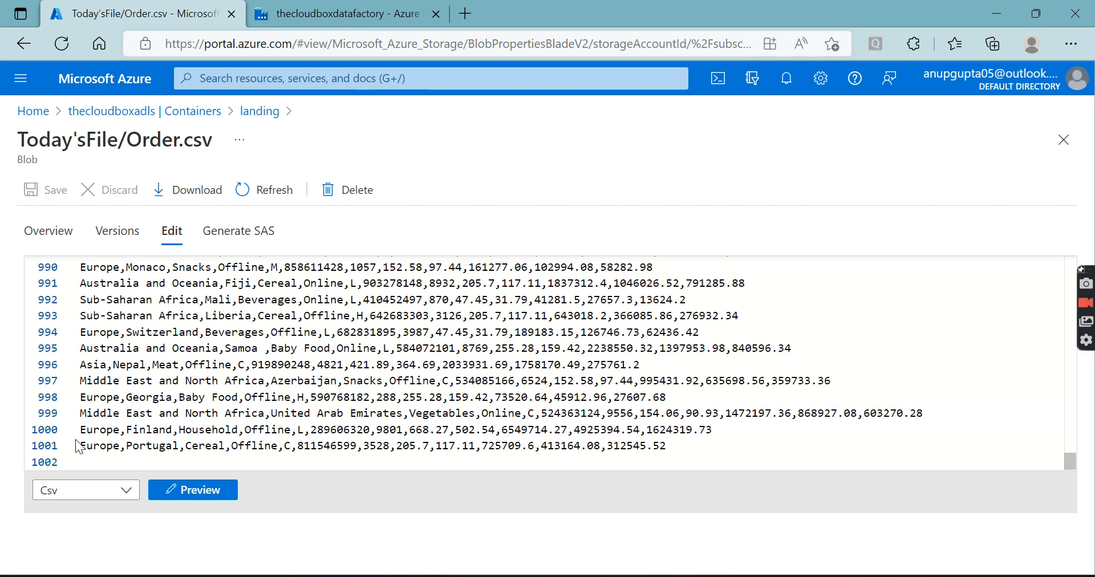
{"action": "left_click_drag", "start_coordinate": [83, 428], "coordinate": [806, 424]}
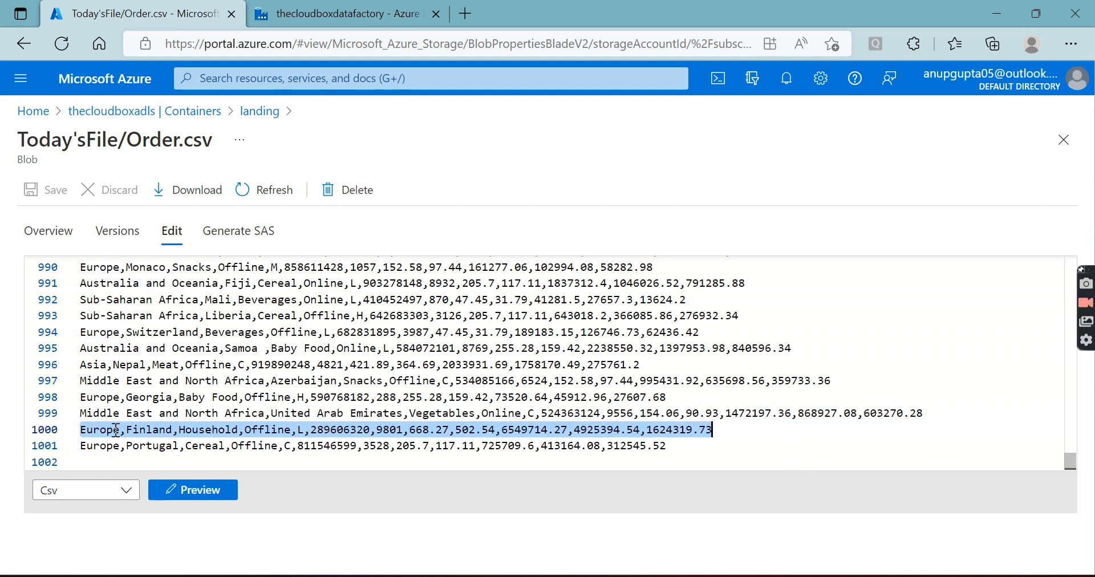
{"action": "scroll", "coordinate": [115, 430], "scroll_direction": "up", "scroll_amount": 20}
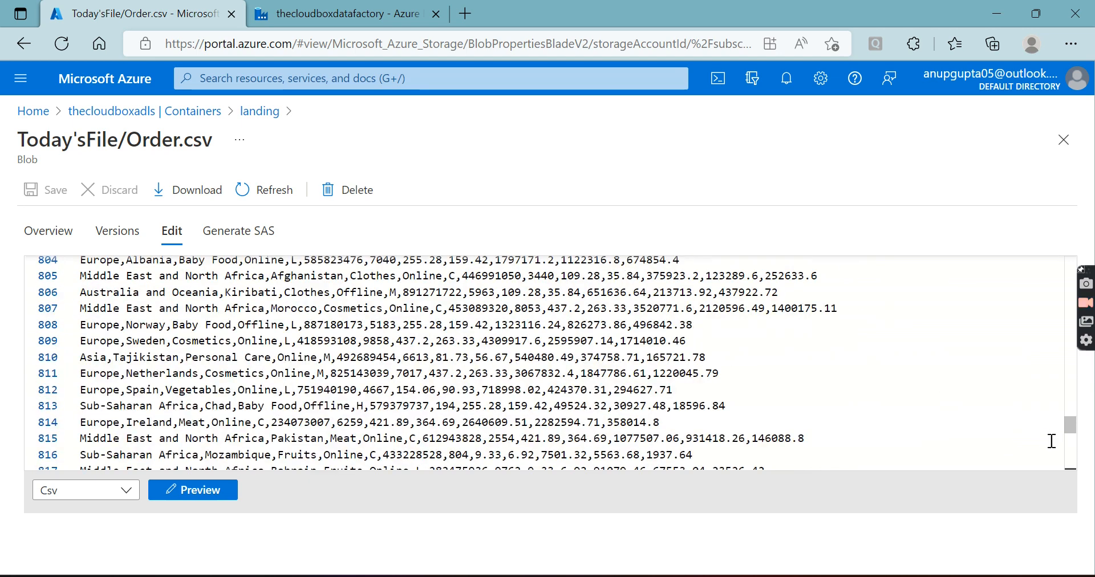
{"action": "left_click_drag", "start_coordinate": [1071, 425], "coordinate": [990, 254]}
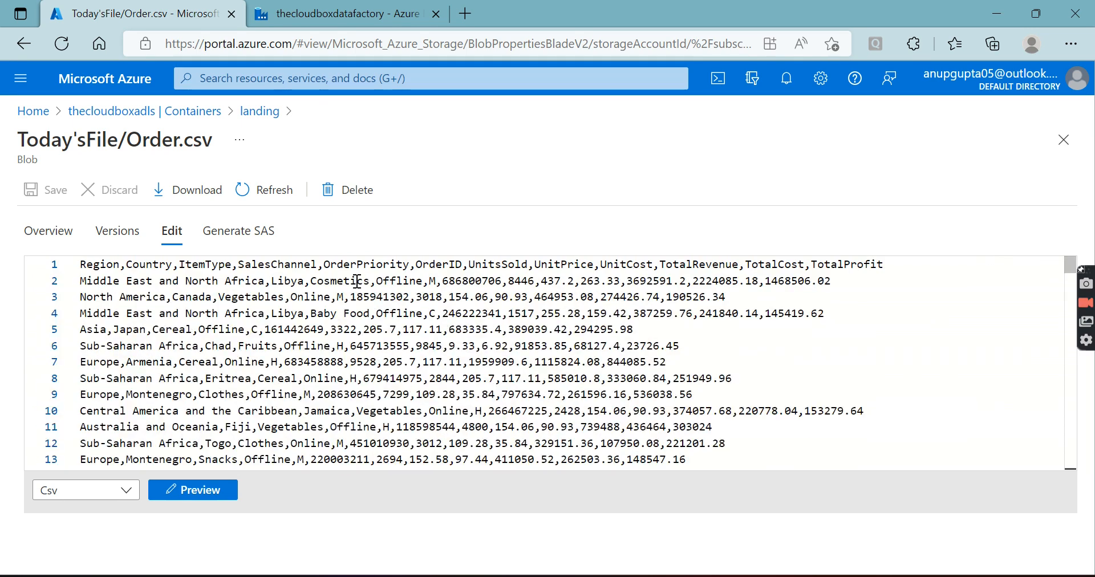
Return to Data Factory, save a row limit of 10 for source1 in the debug settings, and refresh aggregate1's data preview
{"action": "left_click", "coordinate": [342, 13]}
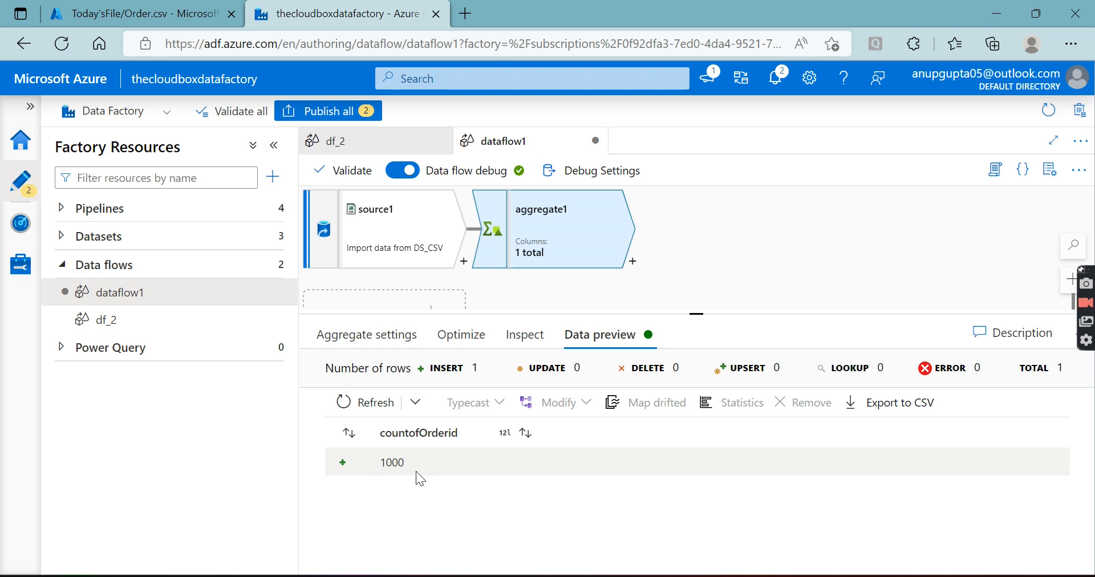
{"action": "left_click", "coordinate": [621, 171]}
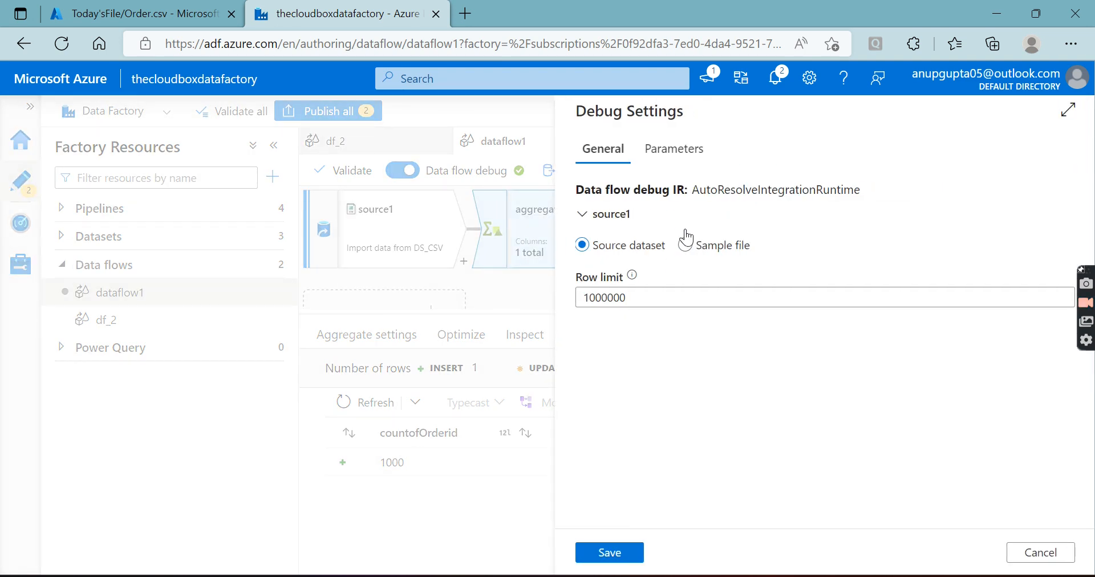
{"action": "double_click", "coordinate": [597, 298]}
{"action": "type", "text": "10"}
{"action": "left_click", "coordinate": [599, 559]}
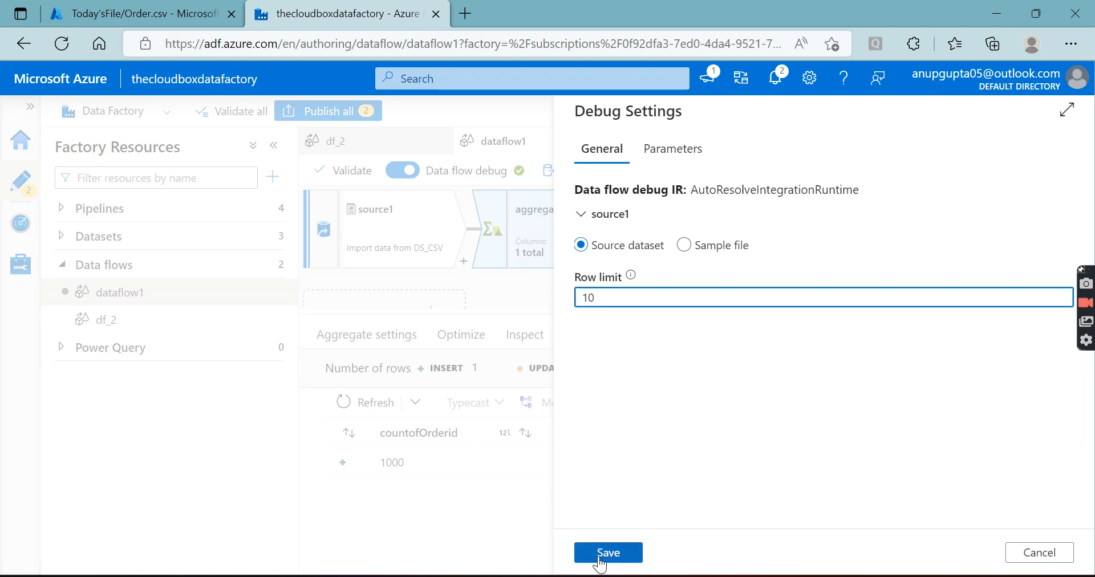
{"action": "left_click", "coordinate": [368, 402]}
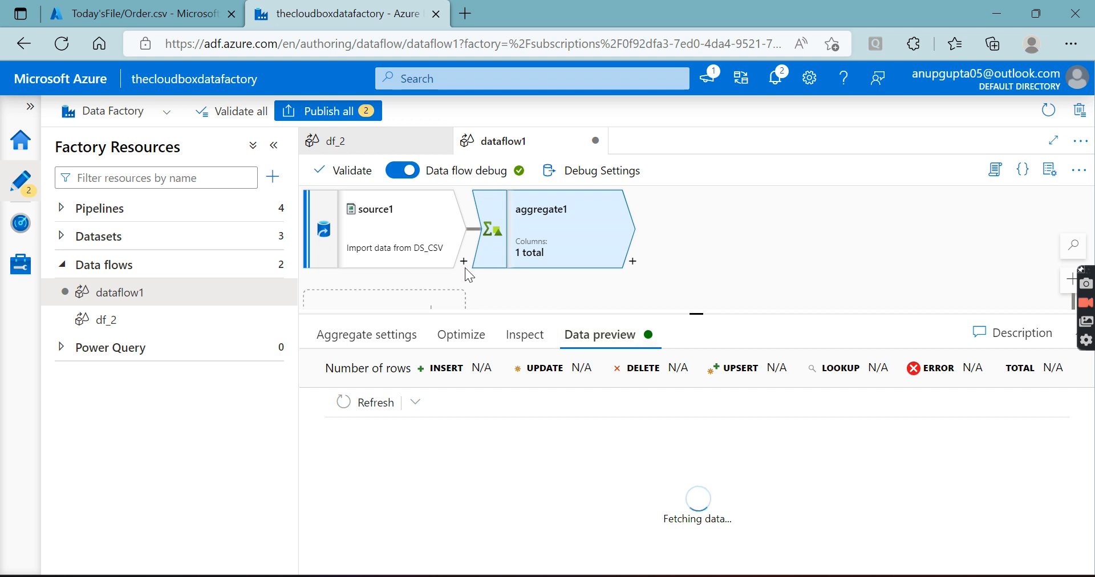
Enlarge the dataflow1 canvas and add a new branch from source1
{"action": "left_click", "coordinate": [394, 234]}
{"action": "left_click", "coordinate": [600, 258]}
{"action": "left_click_drag", "start_coordinate": [697, 315], "coordinate": [697, 434]}
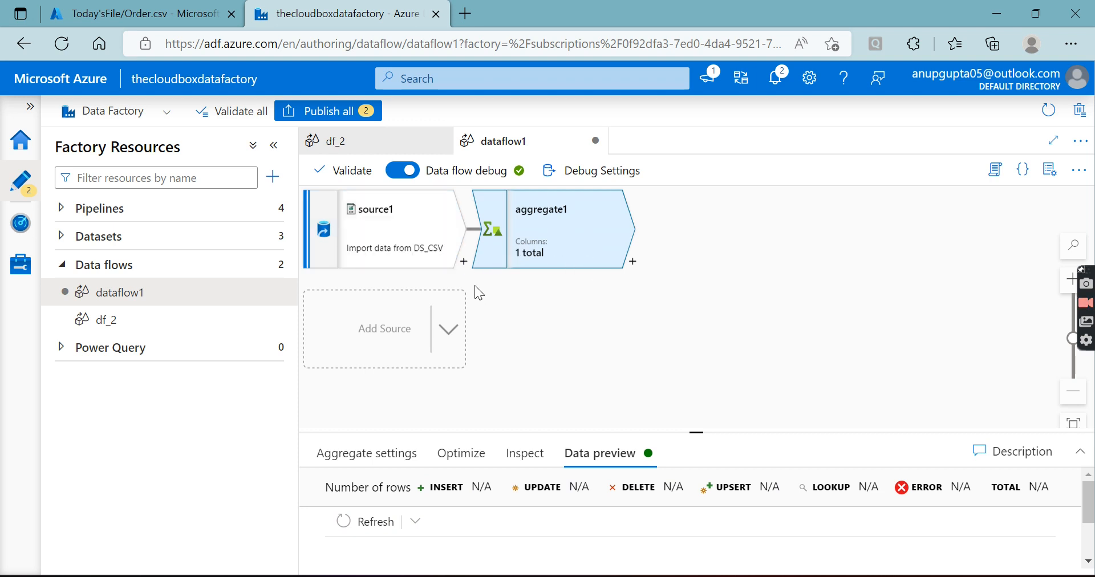
{"action": "left_click", "coordinate": [463, 263]}
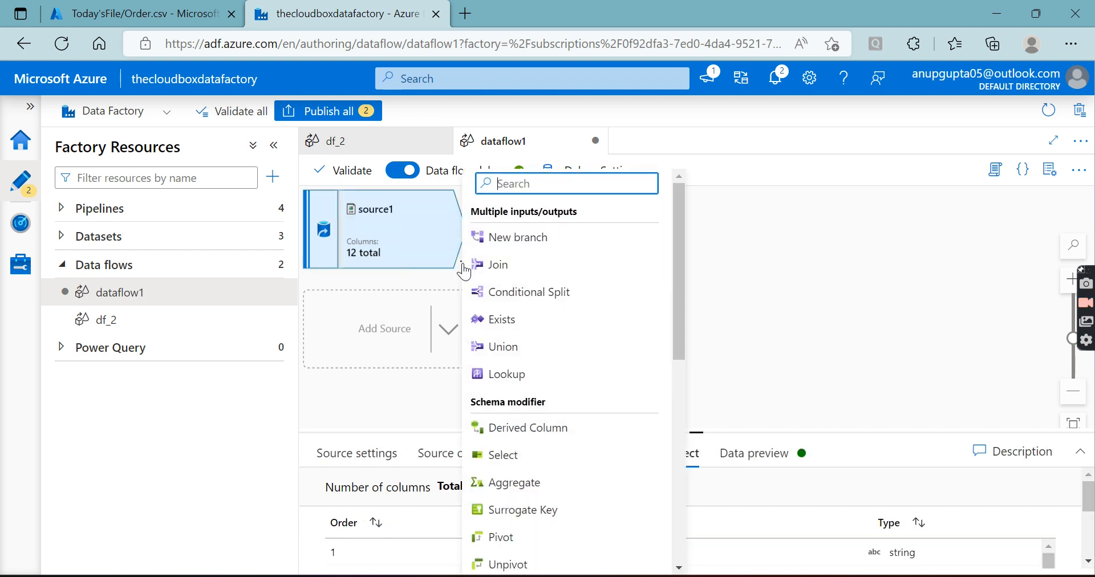
{"action": "left_click", "coordinate": [677, 300]}
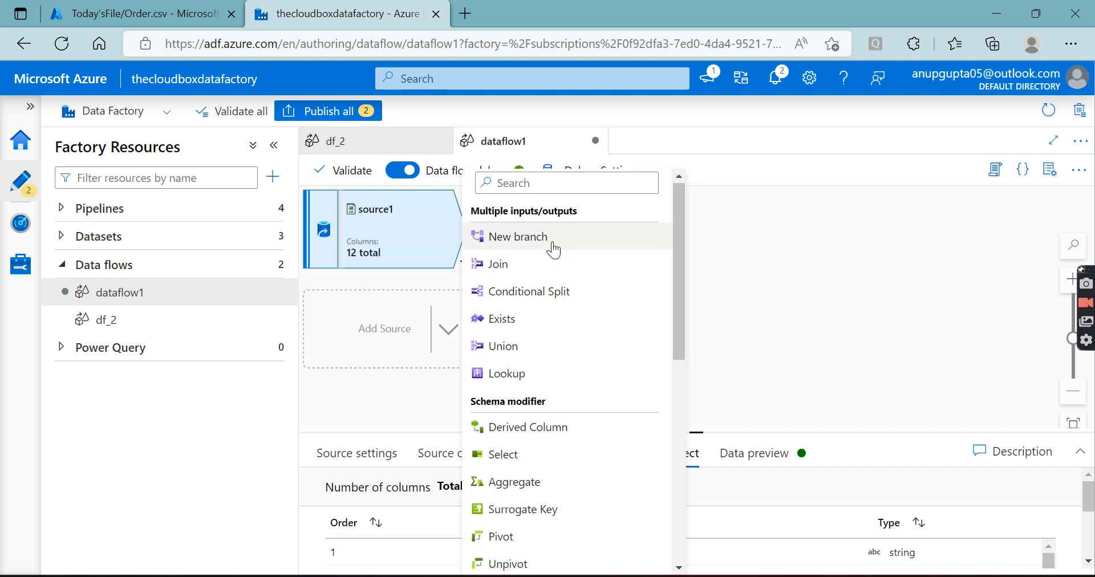
{"action": "left_click", "coordinate": [557, 239]}
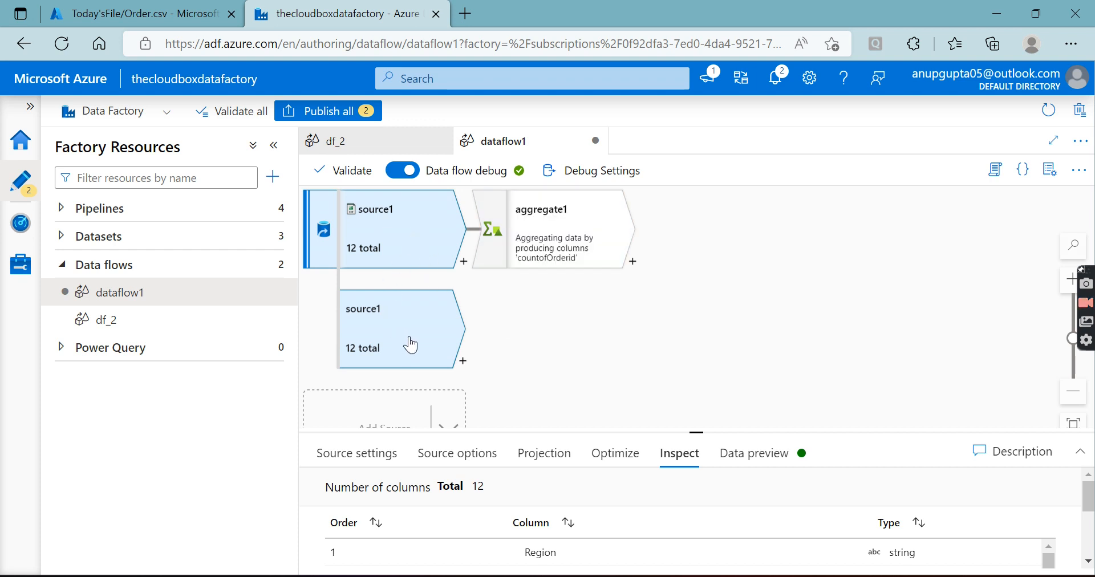
Examine the transformations that can be added to the original source1 stream and its new branch
{"action": "left_click", "coordinate": [464, 363]}
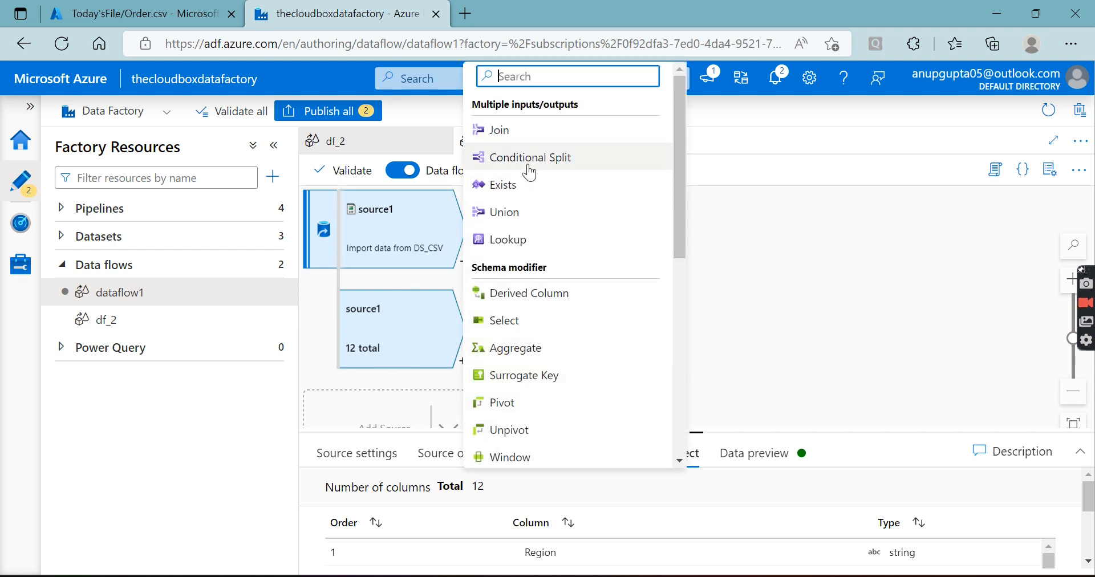
{"action": "left_click", "coordinate": [807, 235]}
{"action": "left_click", "coordinate": [465, 263]}
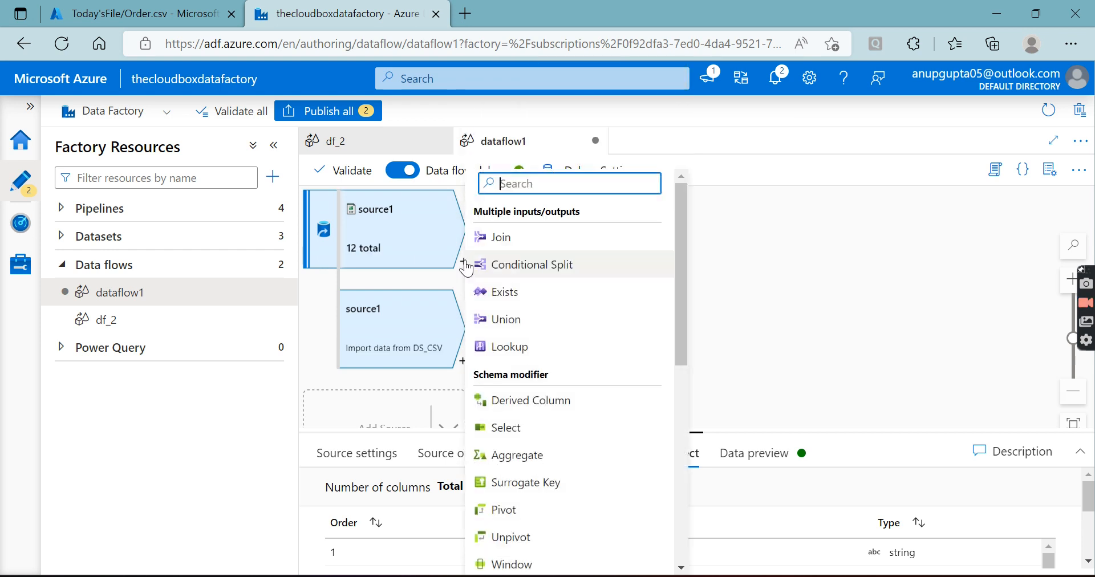
{"action": "left_click", "coordinate": [838, 287]}
{"action": "scroll", "coordinate": [491, 334], "scroll_direction": "down", "scroll_amount": 1}
{"action": "scroll", "coordinate": [491, 333], "scroll_direction": "up", "scroll_amount": 2}
{"action": "scroll", "coordinate": [501, 314], "scroll_direction": "down", "scroll_amount": 2}
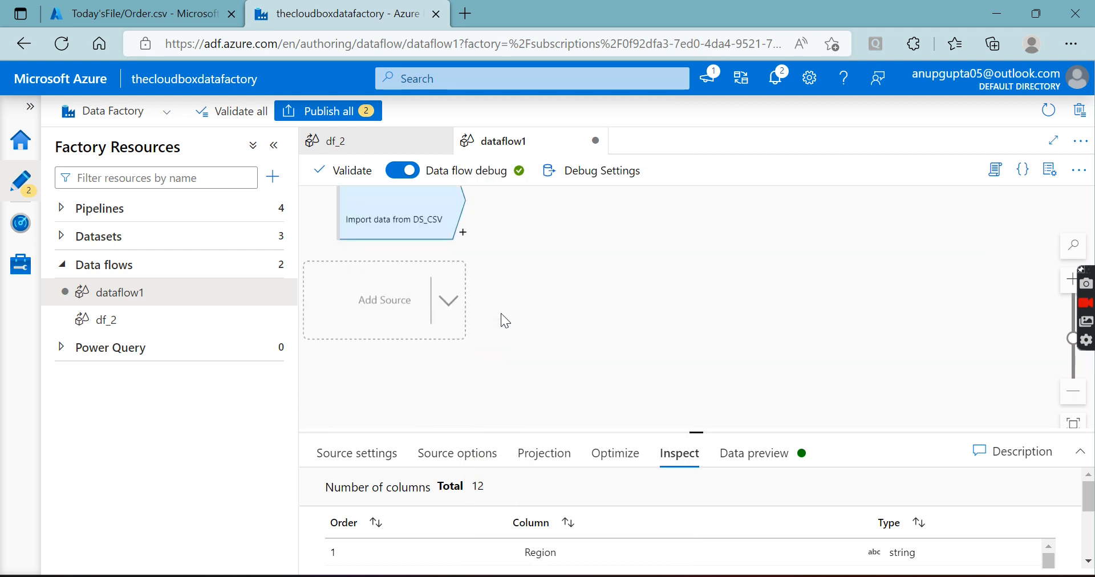
{"action": "scroll", "coordinate": [516, 280], "scroll_direction": "up", "scroll_amount": 2}
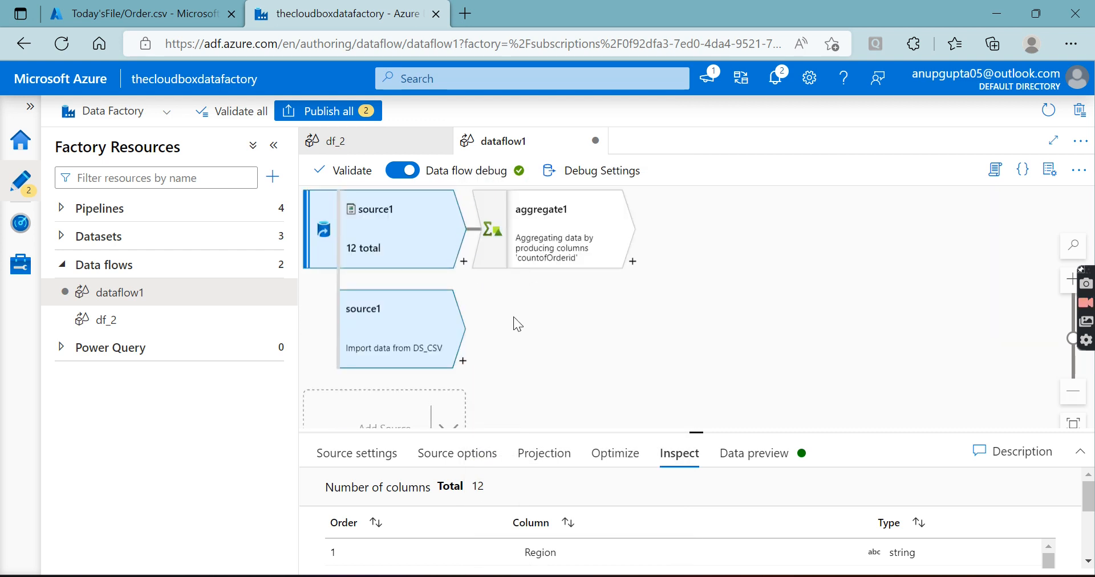
{"action": "left_click", "coordinate": [463, 263]}
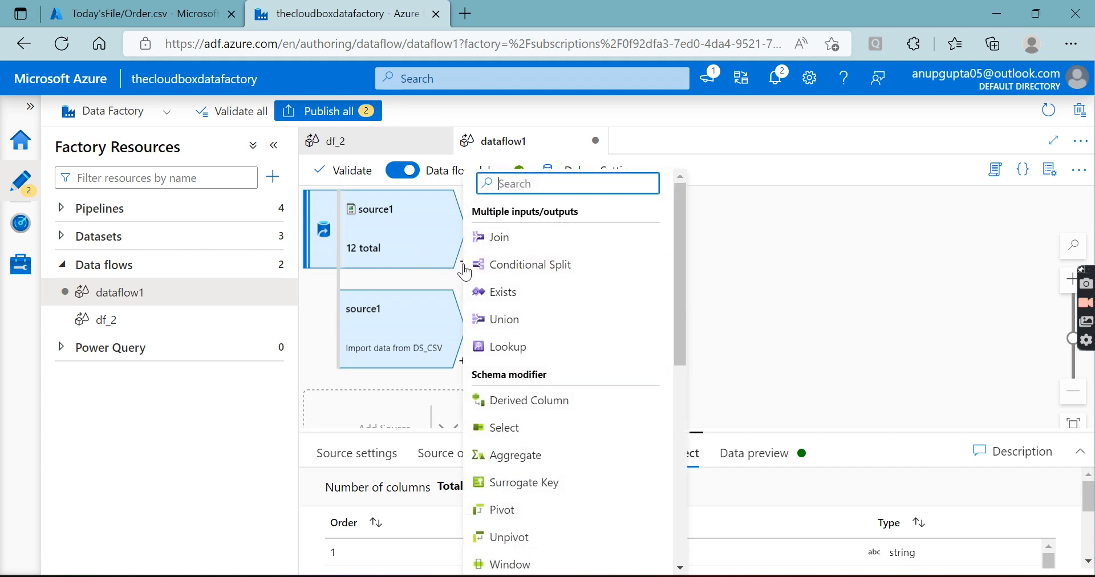
{"action": "left_click", "coordinate": [785, 285]}
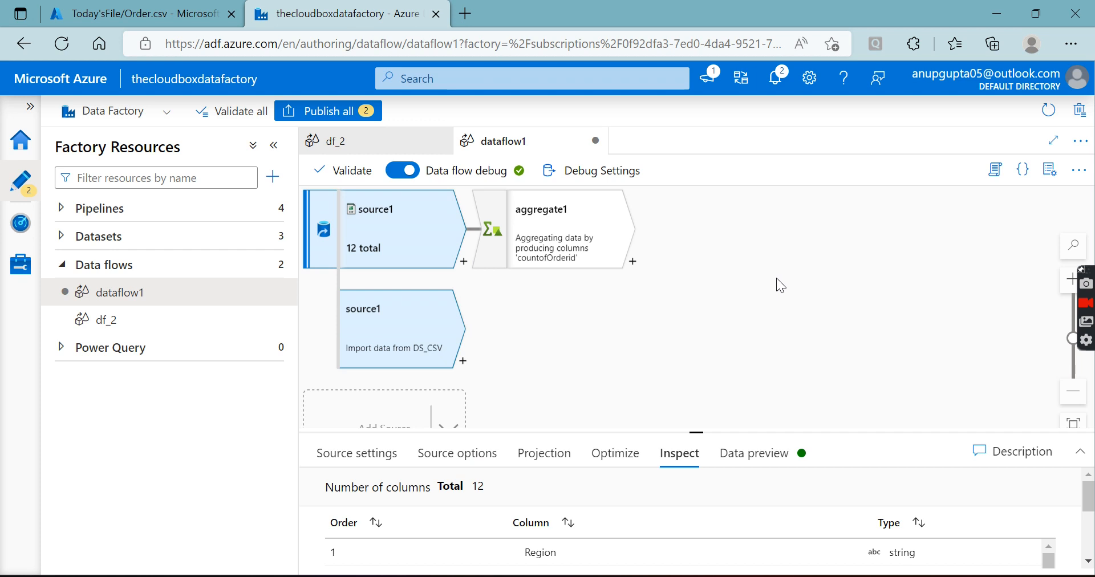
Enlarge the canvas further and add an Aggregate transformation to the new source1 branch
{"action": "left_click_drag", "start_coordinate": [695, 433], "coordinate": [695, 484]}
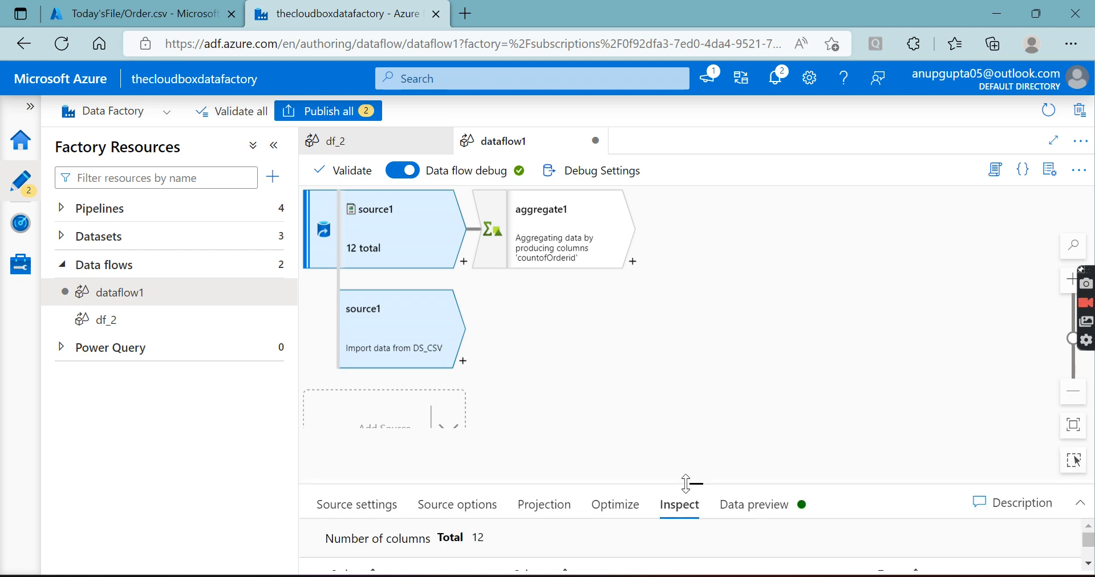
{"action": "left_click", "coordinate": [463, 360]}
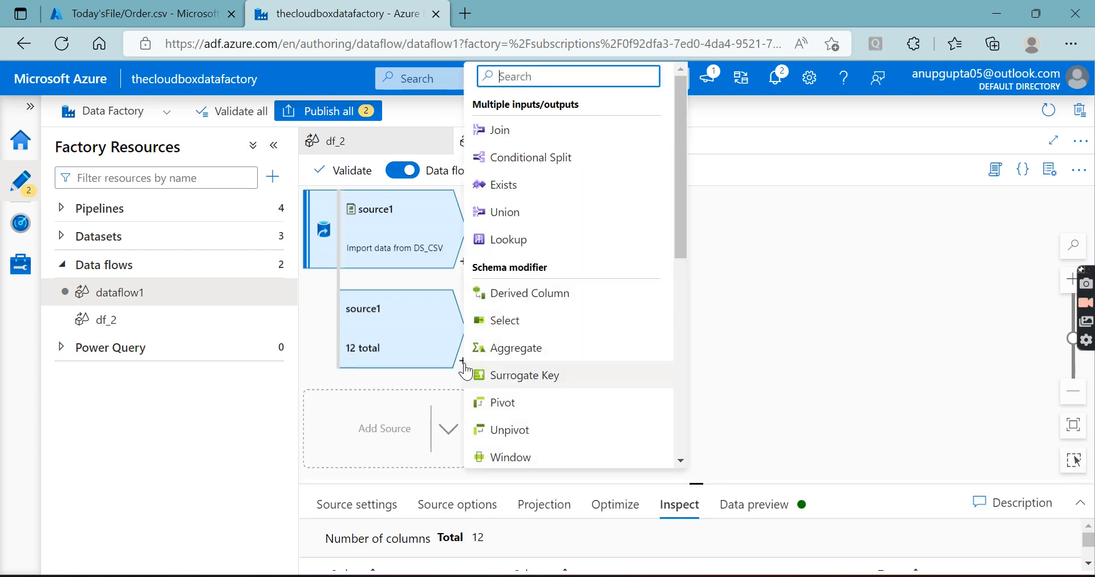
{"action": "left_click", "coordinate": [752, 222]}
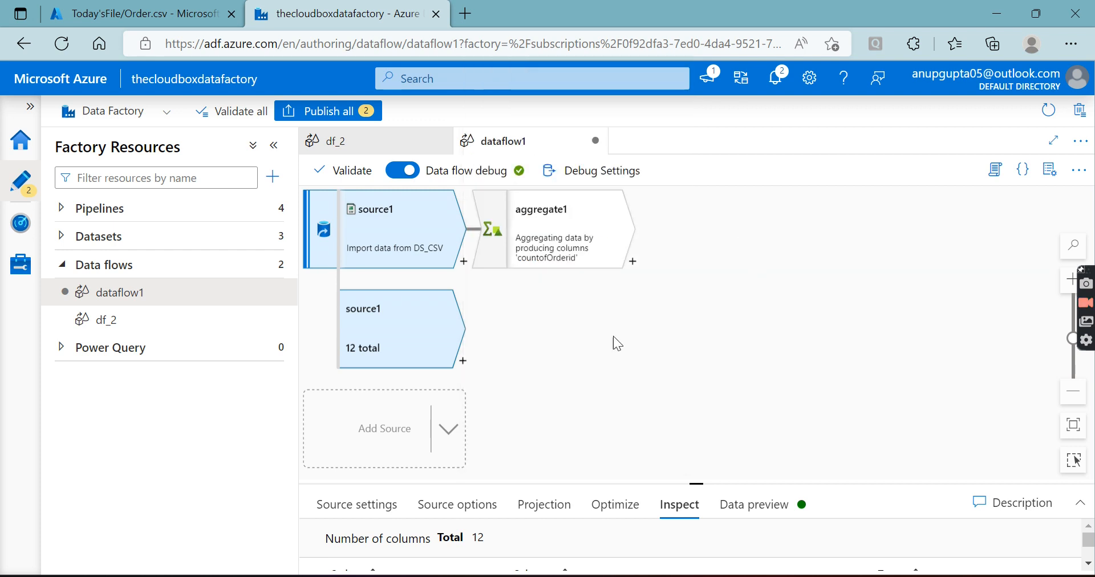
{"action": "left_click", "coordinate": [463, 360]}
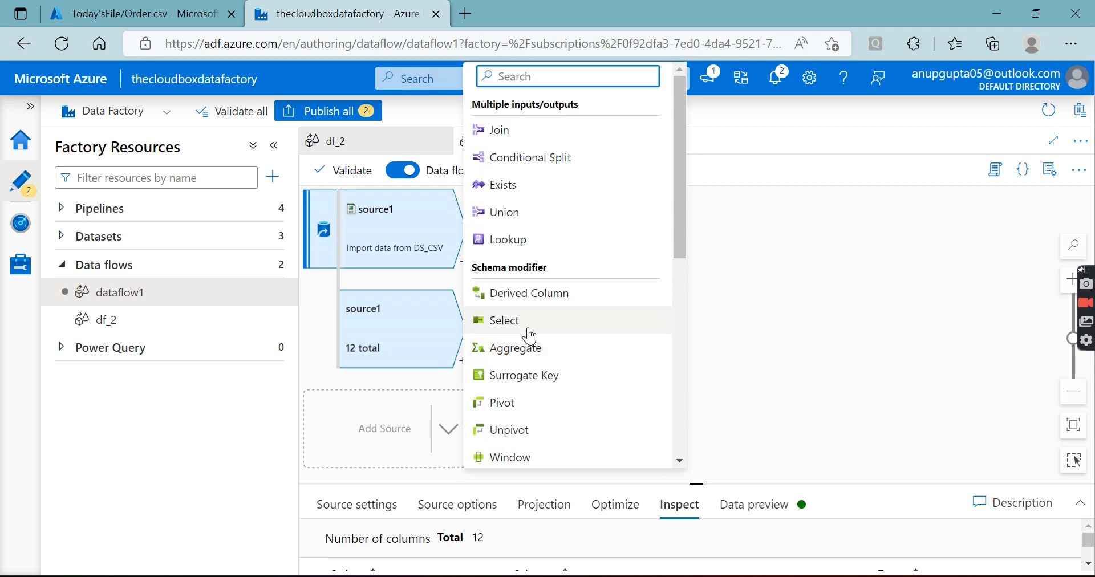
{"action": "left_click", "coordinate": [526, 357]}
Enlarge the settings area of aggregate2 and add an aggregate column named countnew
{"action": "left_click_drag", "start_coordinate": [697, 483], "coordinate": [695, 236]}
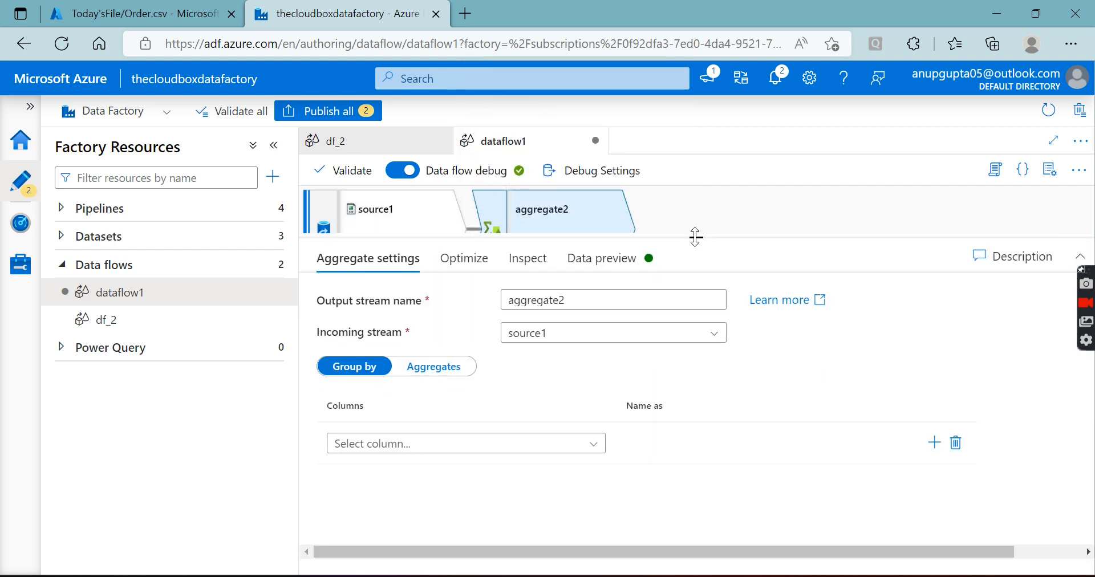
{"action": "left_click", "coordinate": [427, 368]}
{"action": "left_click", "coordinate": [550, 505]}
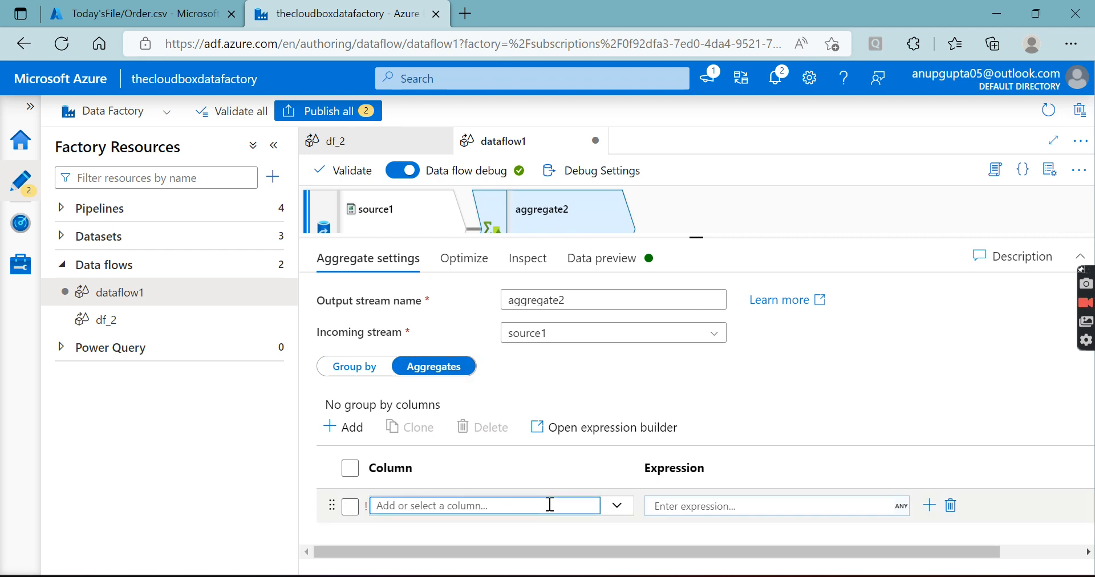
{"action": "type", "text": "count"}
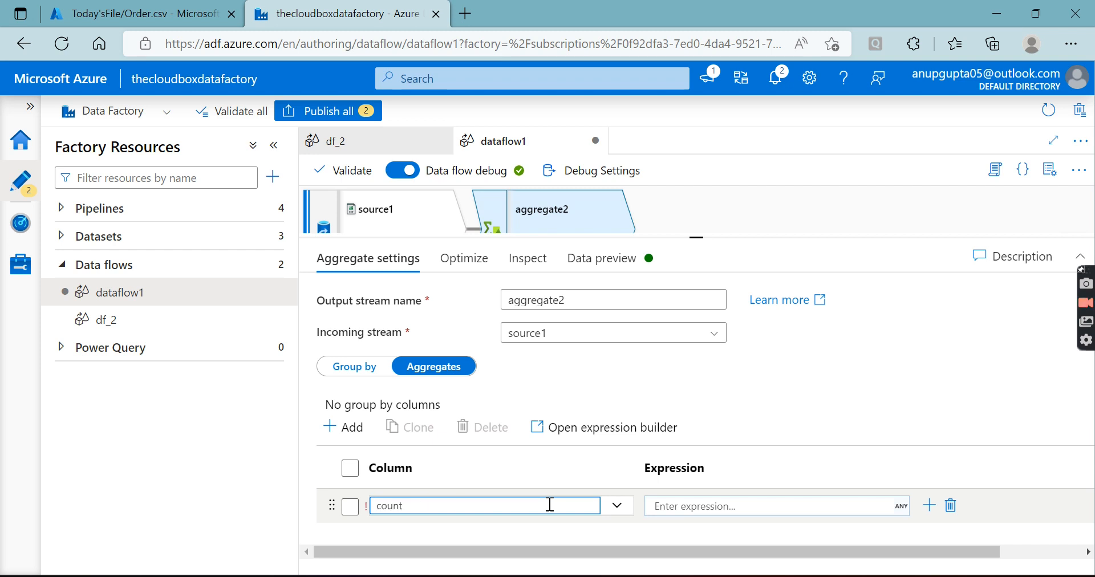
{"action": "type", "text": "new"}
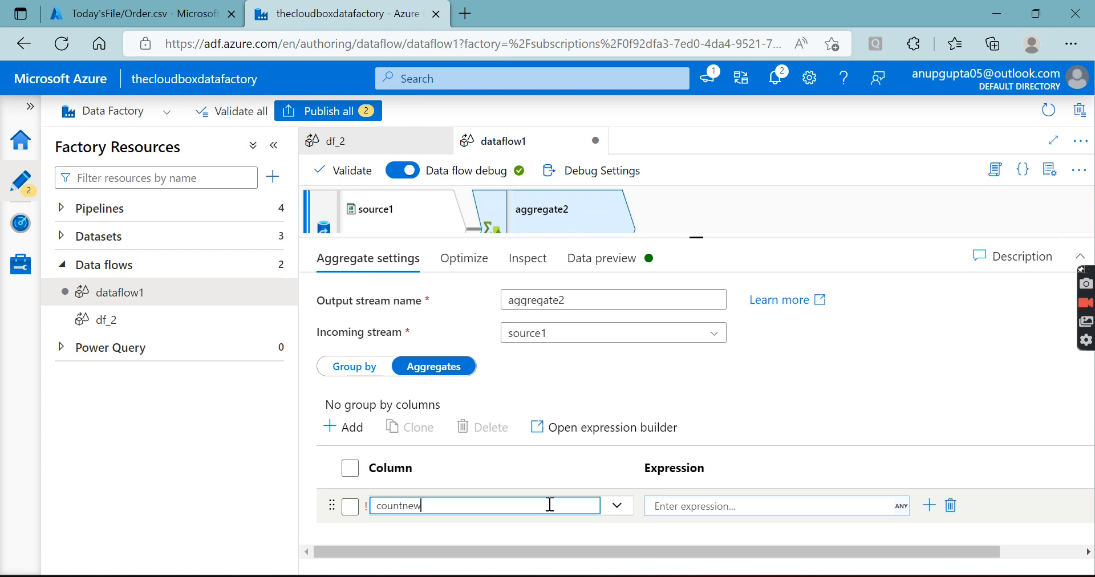
Set the expression of the countnew column in aggregate2 to count(1) with the expression builder
{"action": "left_click", "coordinate": [724, 506]}
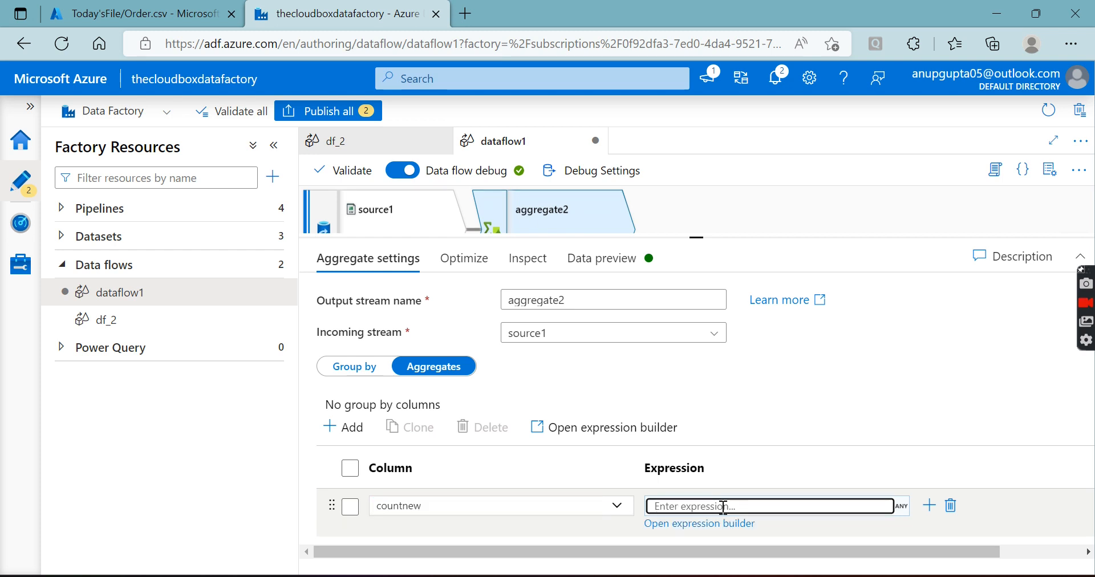
{"action": "type", "text": "count(*"}
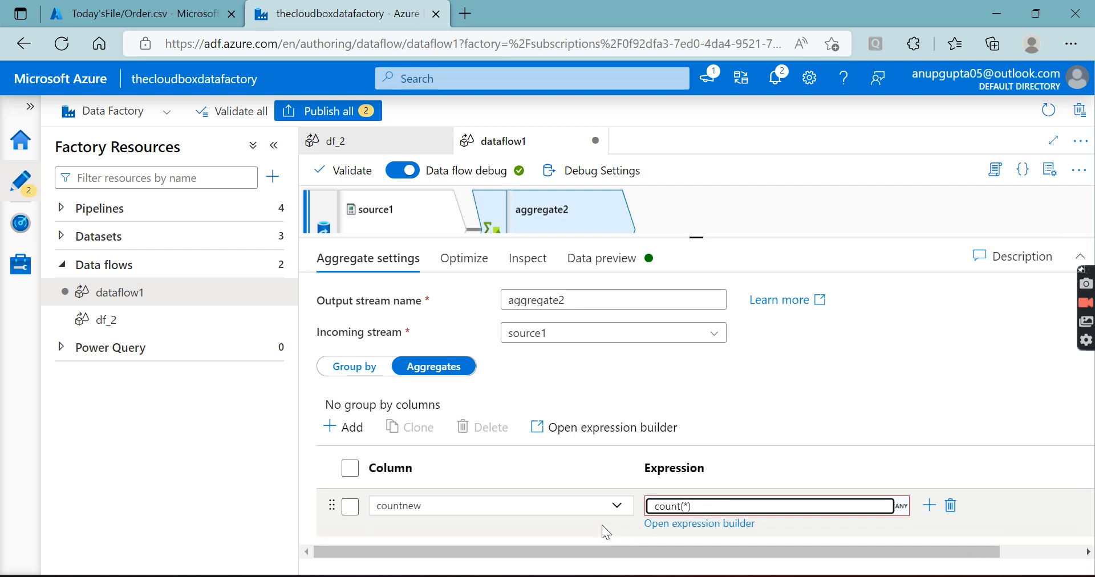
{"action": "left_click", "coordinate": [703, 505]}
{"action": "left_click", "coordinate": [699, 524]}
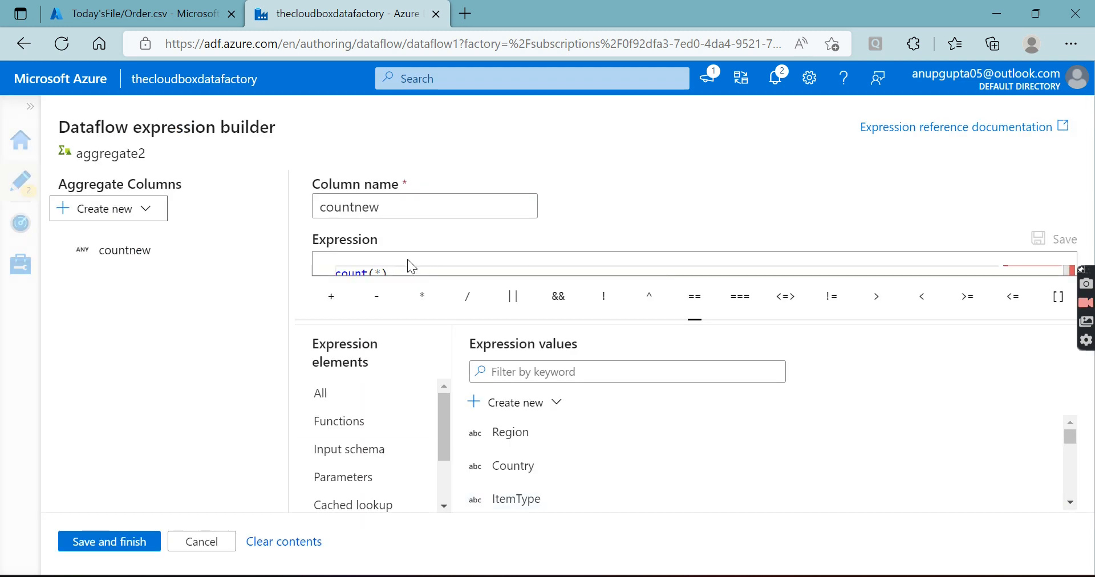
{"action": "left_click", "coordinate": [381, 270]}
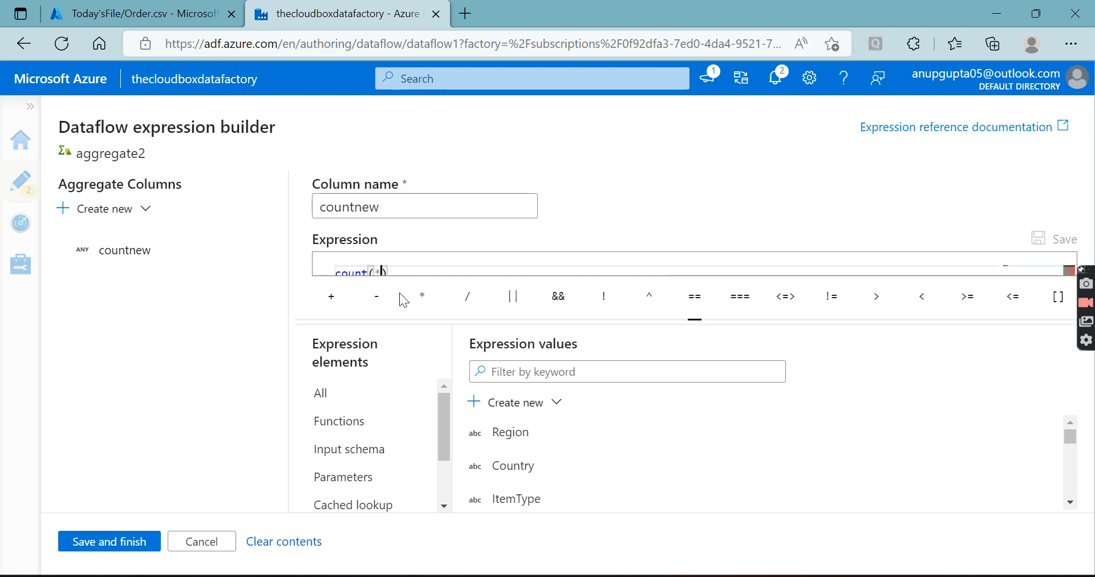
{"action": "key", "text": "BackSpace"}
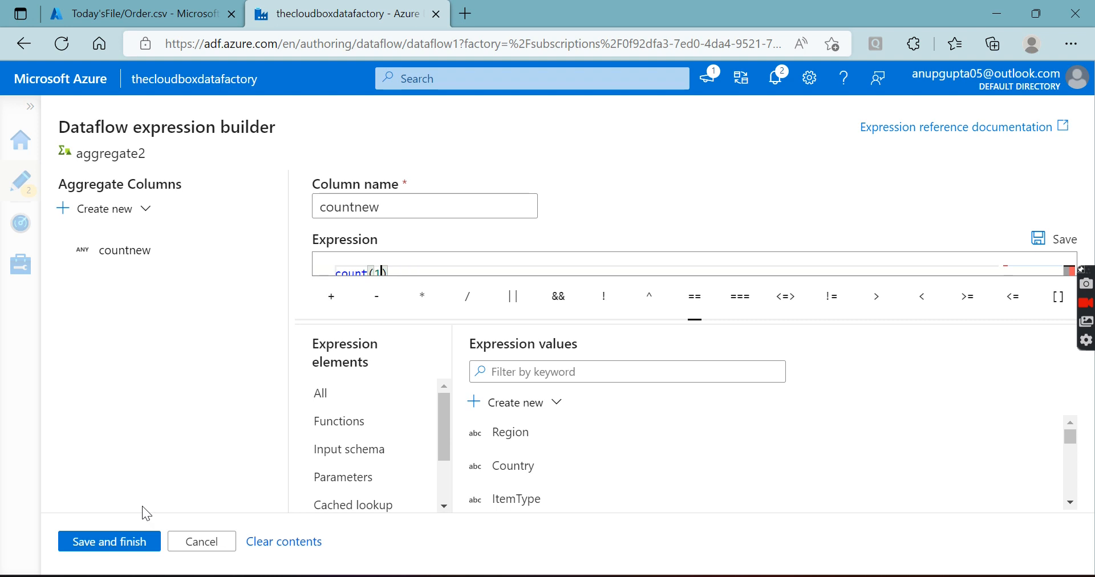
{"action": "left_click", "coordinate": [133, 544]}
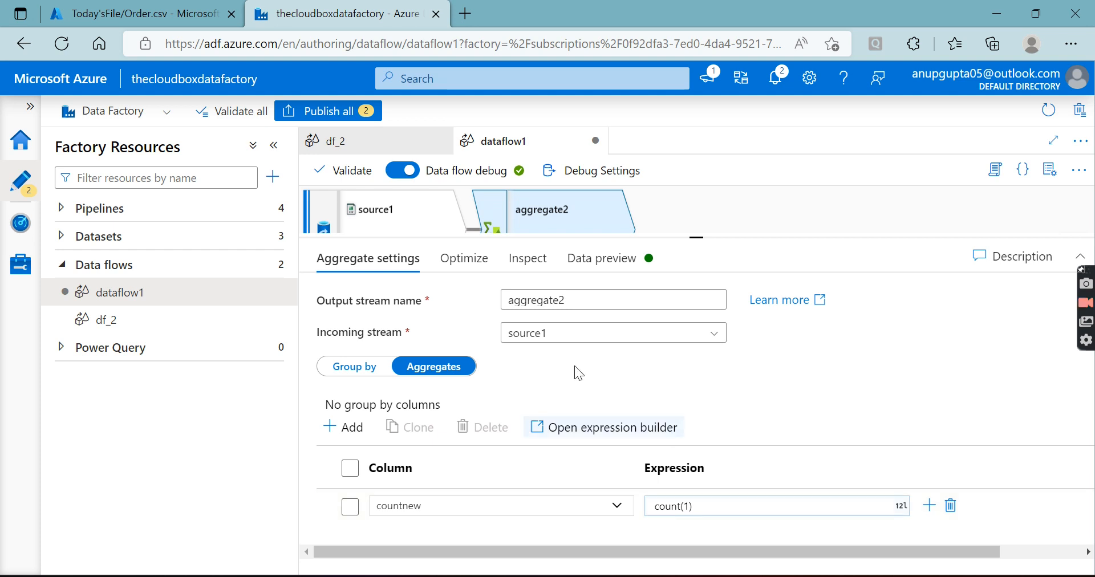
Refresh the data preview of aggregate2 and compare its count with the preview of aggregate1
{"action": "left_click", "coordinate": [602, 267]}
{"action": "left_click", "coordinate": [361, 328]}
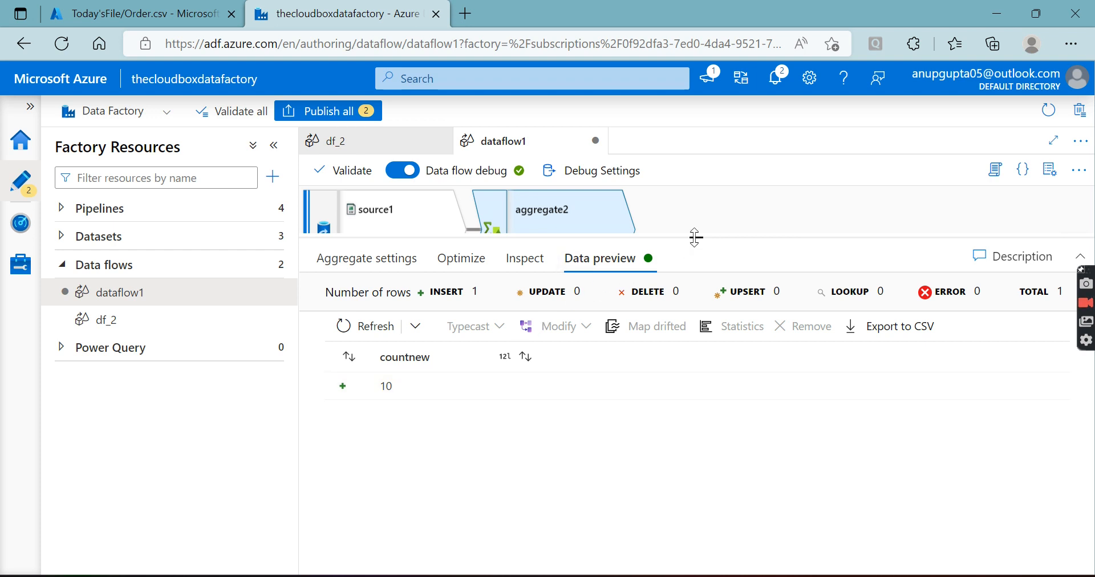
{"action": "mouse_move", "coordinate": [696, 237]}
{"action": "left_mouse_down"}
{"action": "mouse_move", "coordinate": [697, 368]}
{"action": "mouse_move", "coordinate": [700, 236]}
{"action": "left_mouse_up"}
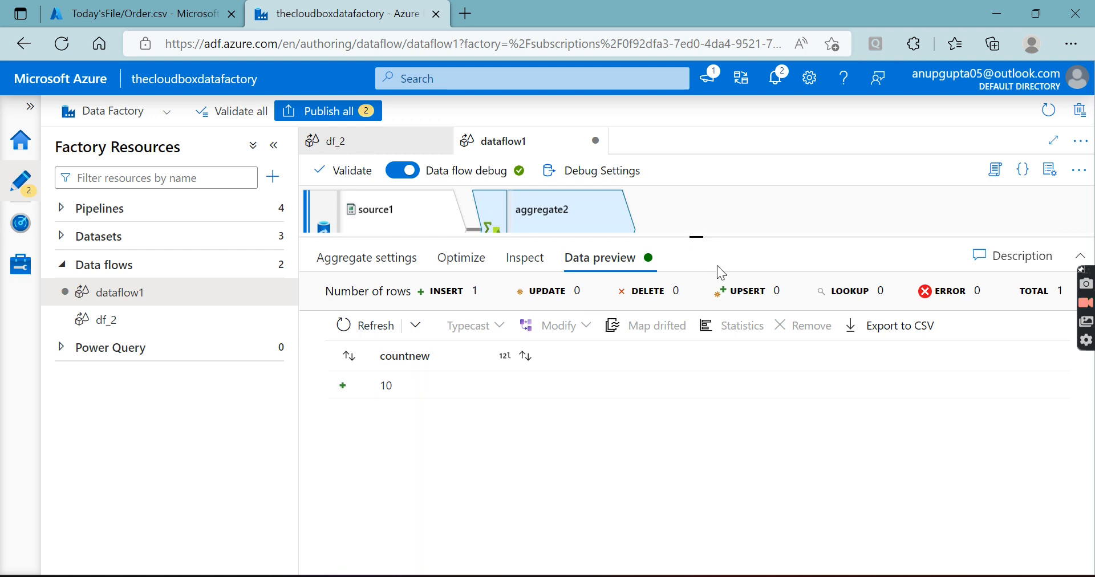
{"action": "left_click_drag", "start_coordinate": [697, 237], "coordinate": [697, 354]}
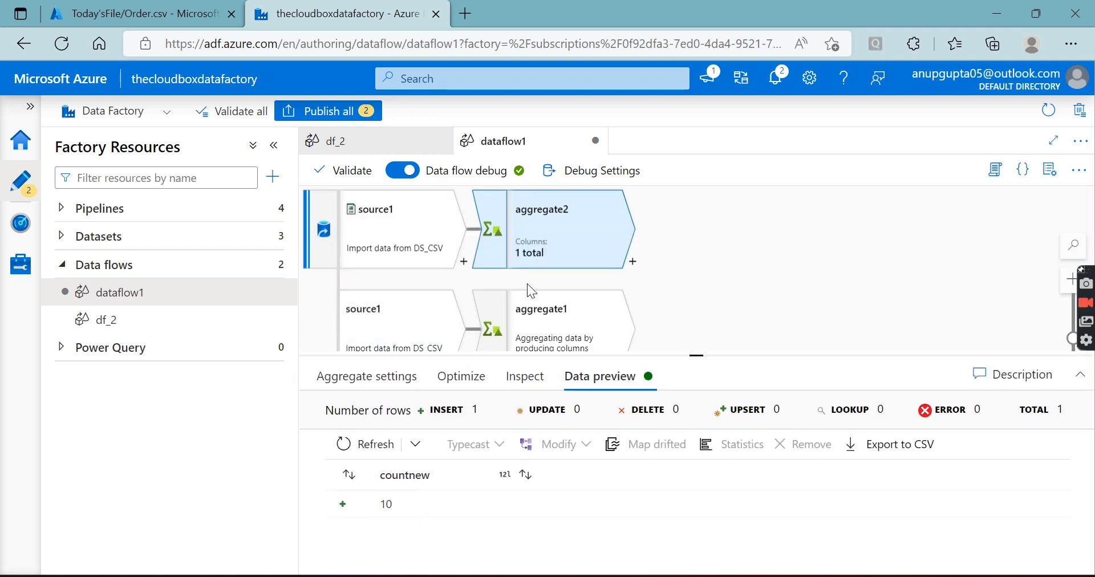
{"action": "left_click", "coordinate": [550, 322]}
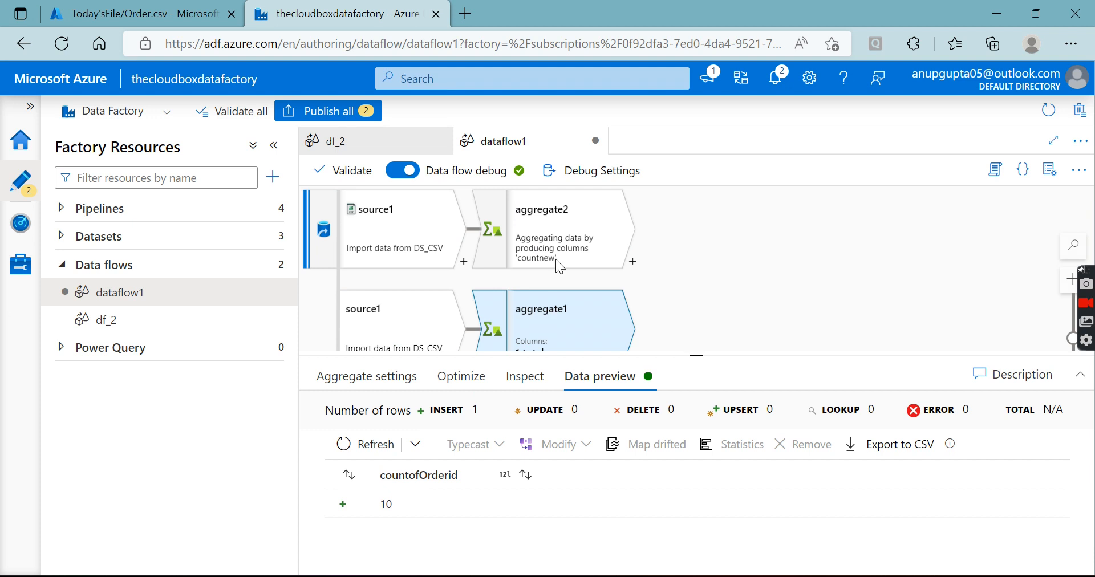
Check the row limit of source1 in the debug settings and save them with a limit of 10
{"action": "left_click", "coordinate": [593, 170]}
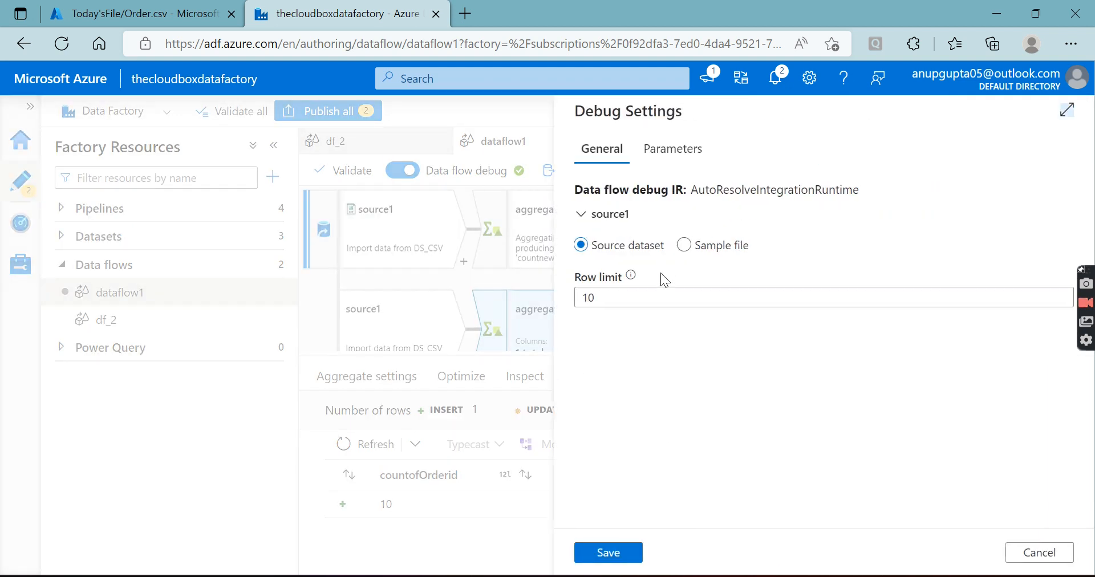
{"action": "left_click", "coordinate": [635, 292]}
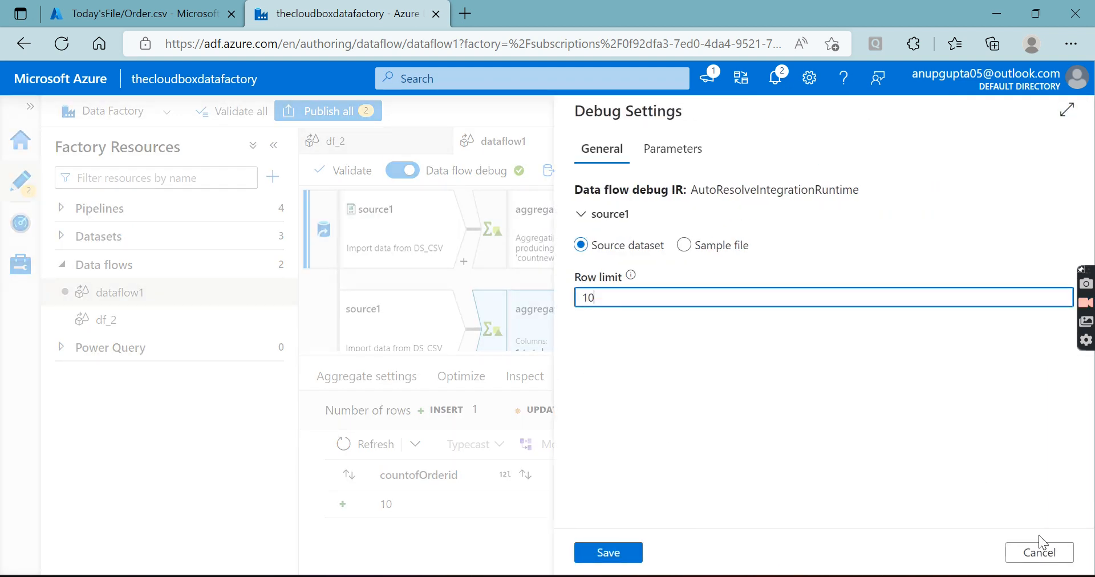
{"action": "left_click", "coordinate": [1036, 557]}
{"action": "left_click", "coordinate": [567, 245]}
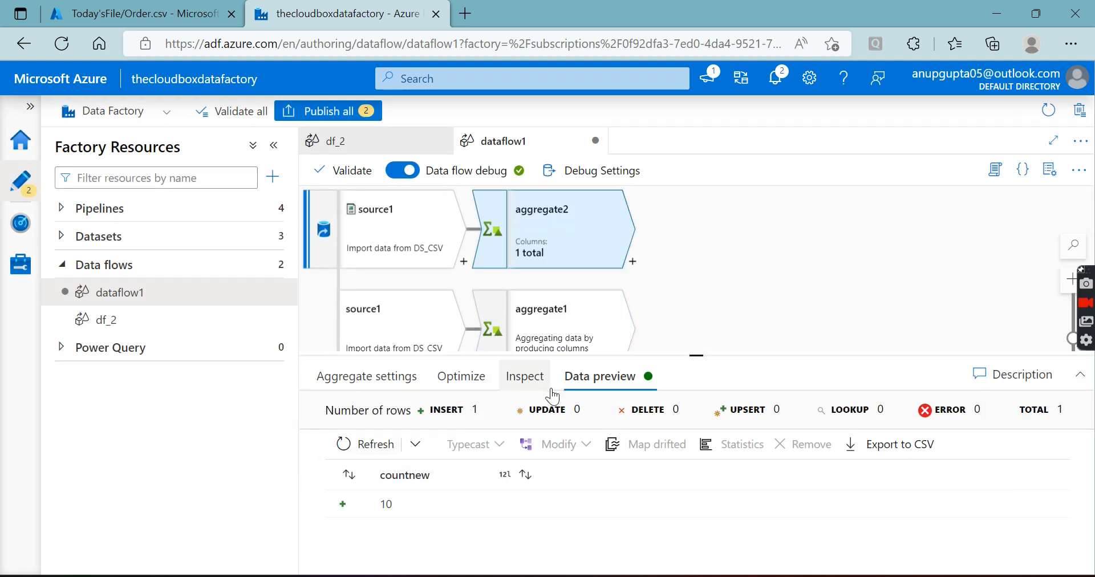
{"action": "left_click", "coordinate": [584, 171]}
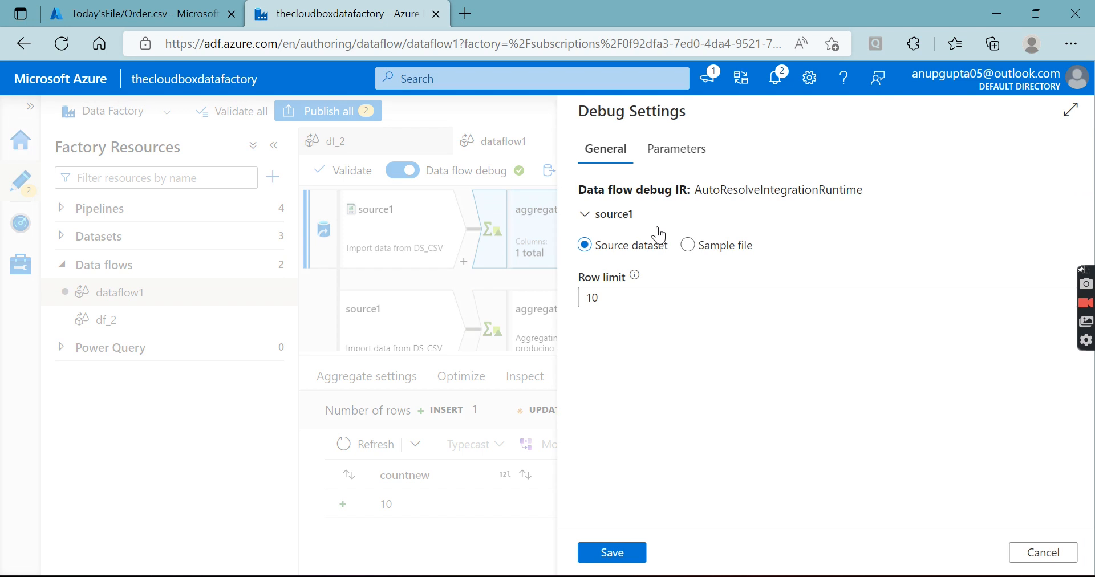
{"action": "left_click", "coordinate": [653, 295]}
{"action": "left_click", "coordinate": [608, 559]}
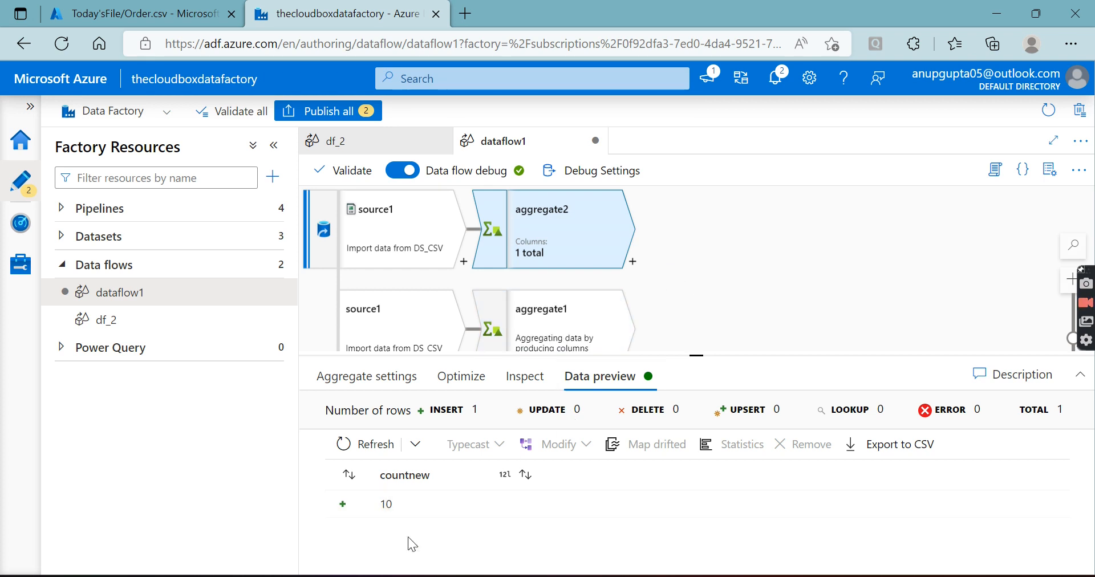
{"action": "left_click", "coordinate": [628, 173]}
{"action": "left_click", "coordinate": [652, 295]}
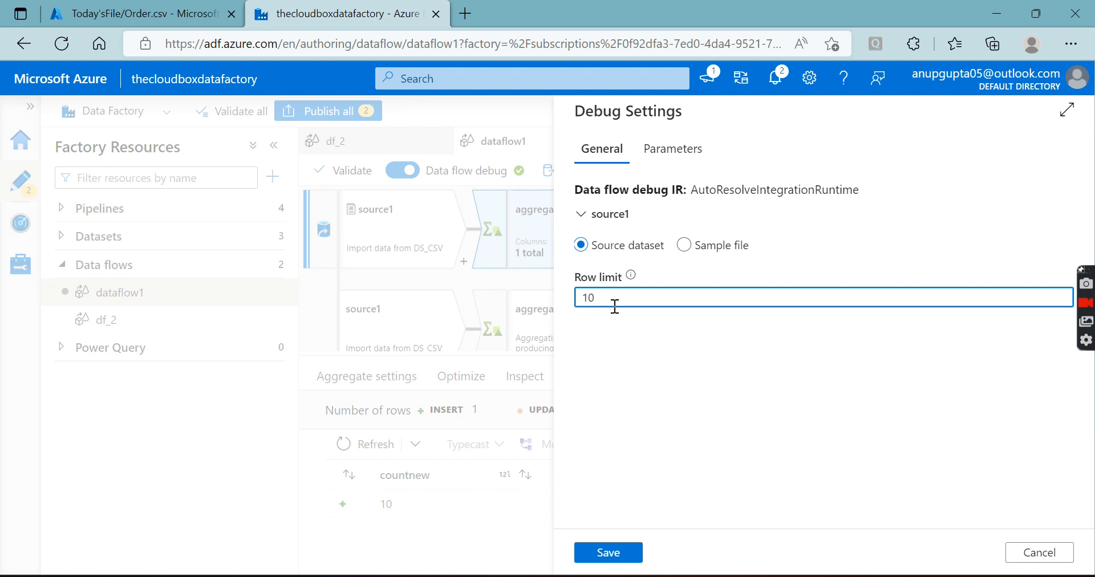
{"action": "left_click", "coordinate": [619, 552]}
Select aggregate1 on the source1 branch and show its aggregate settings in an enlarged area
{"action": "left_click_drag", "start_coordinate": [697, 356], "coordinate": [697, 403]}
{"action": "left_click", "coordinate": [575, 336]}
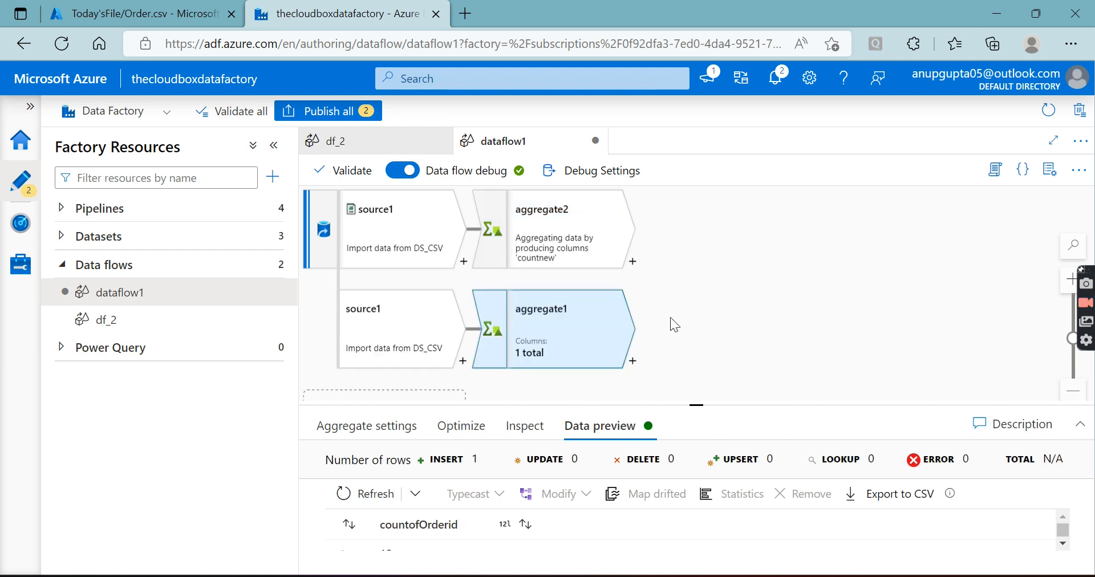
{"action": "scroll", "coordinate": [670, 317], "scroll_direction": "down", "scroll_amount": 3}
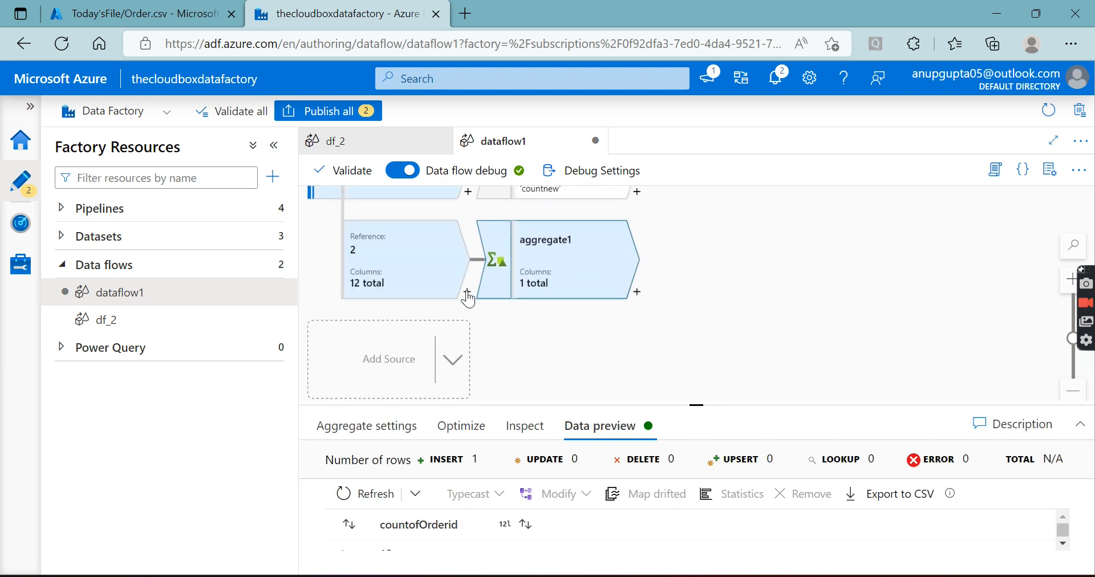
{"action": "right_click", "coordinate": [558, 268]}
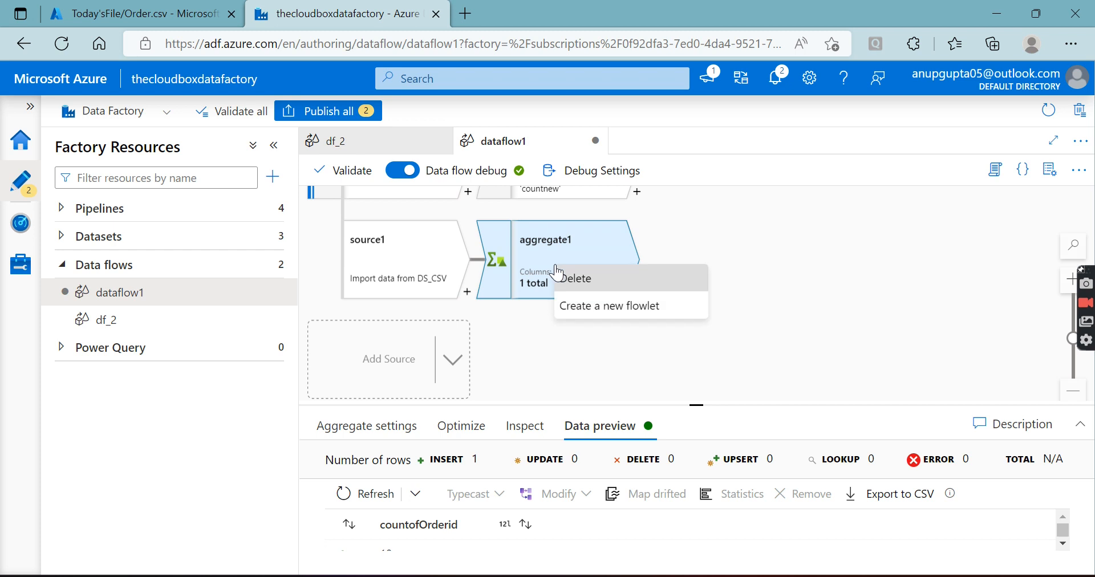
{"action": "left_click", "coordinate": [581, 257]}
{"action": "left_click_drag", "start_coordinate": [697, 406], "coordinate": [707, 212]}
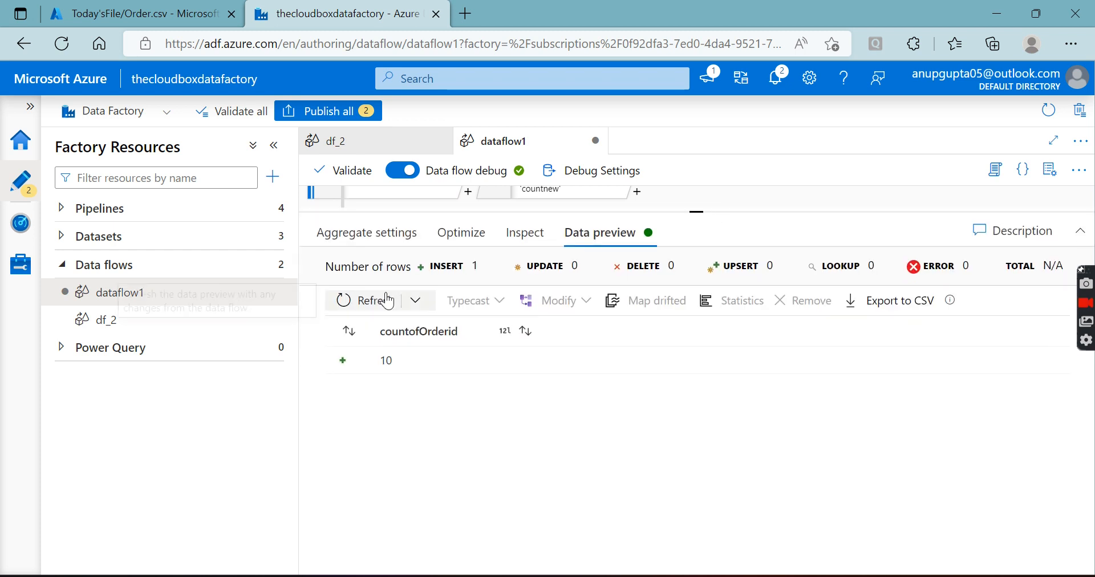
{"action": "left_click", "coordinate": [360, 239]}
Replace the count(OrderID) expression in aggregate1 with max(UnitPrice) and rename its column to maxprice
{"action": "left_click", "coordinate": [738, 480]}
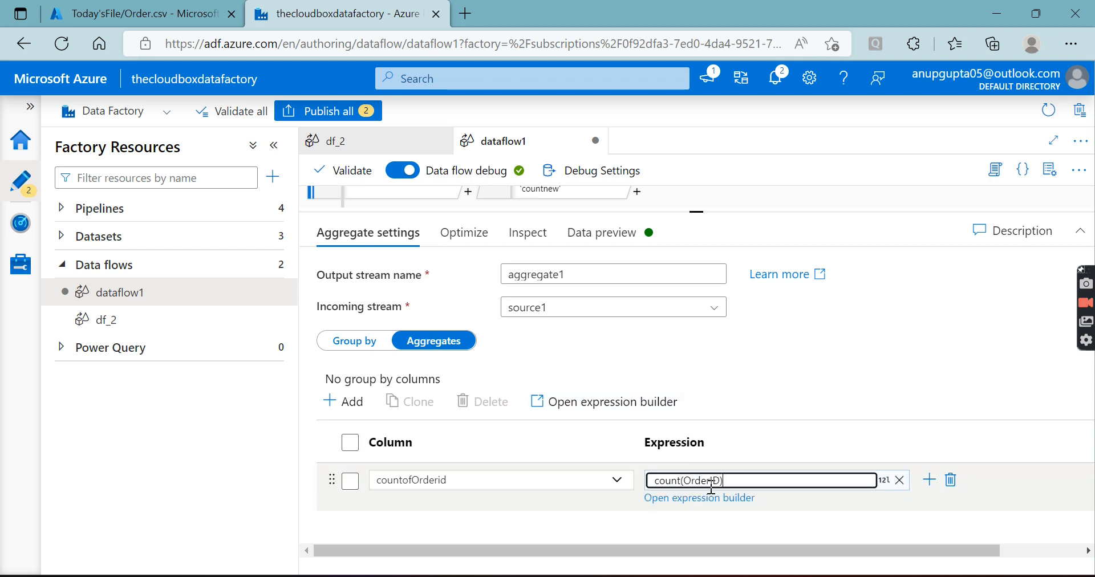
{"action": "left_click", "coordinate": [705, 498]}
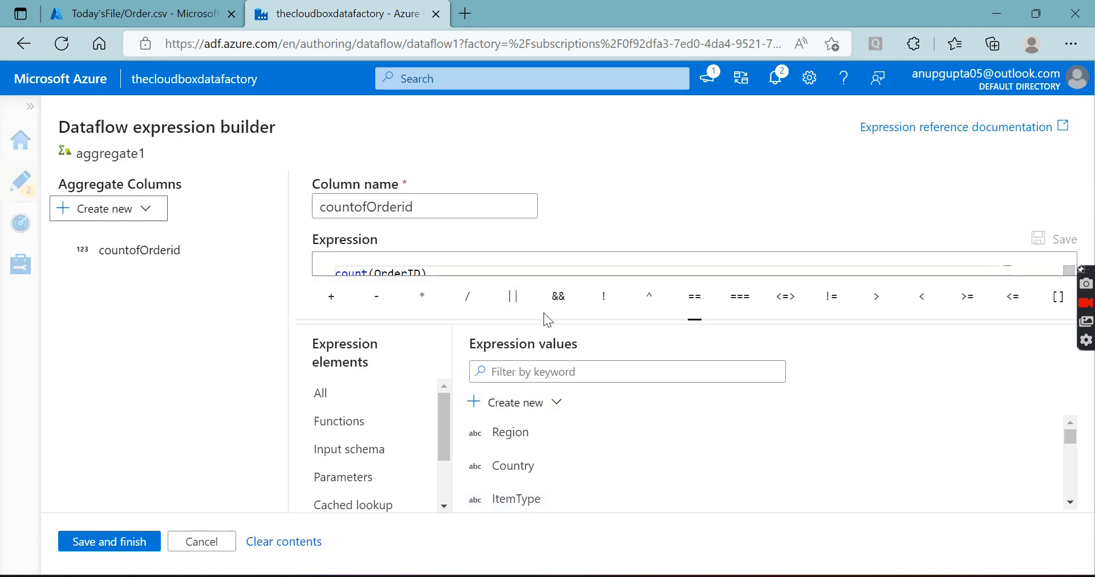
{"action": "left_click_drag", "start_coordinate": [477, 269], "coordinate": [351, 259]}
{"action": "key", "text": "BackSpace"}
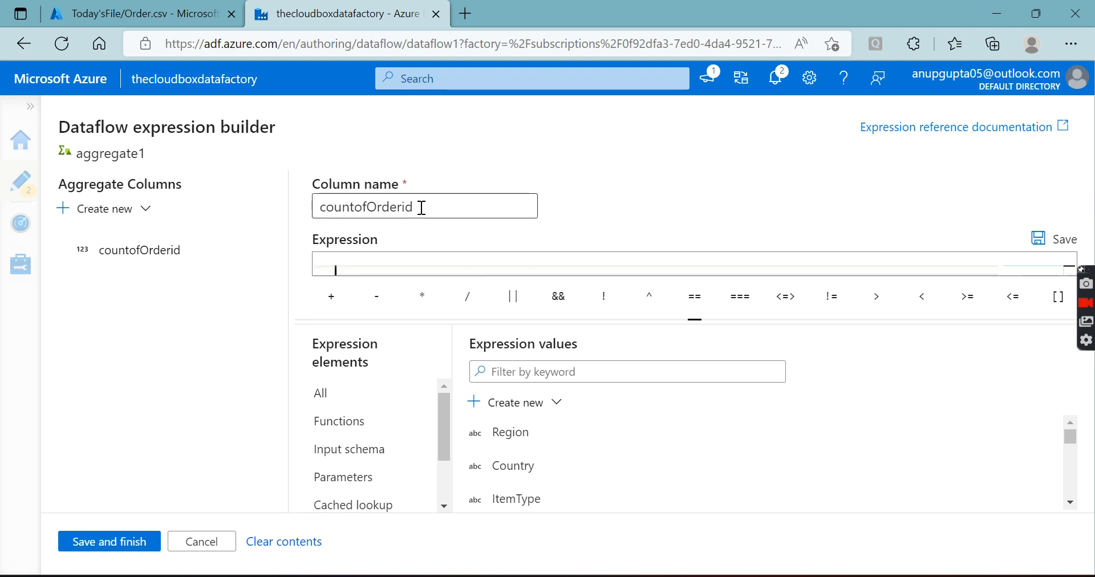
{"action": "type", "text": "max"}
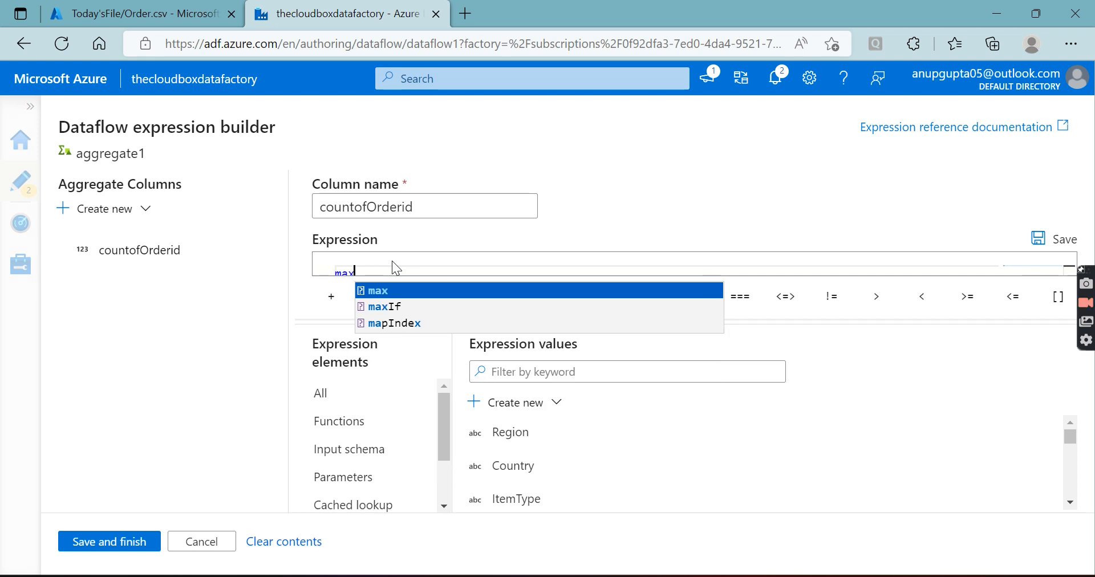
{"action": "left_click", "coordinate": [378, 292]}
{"action": "scroll", "coordinate": [536, 453], "scroll_direction": "down", "scroll_amount": 5}
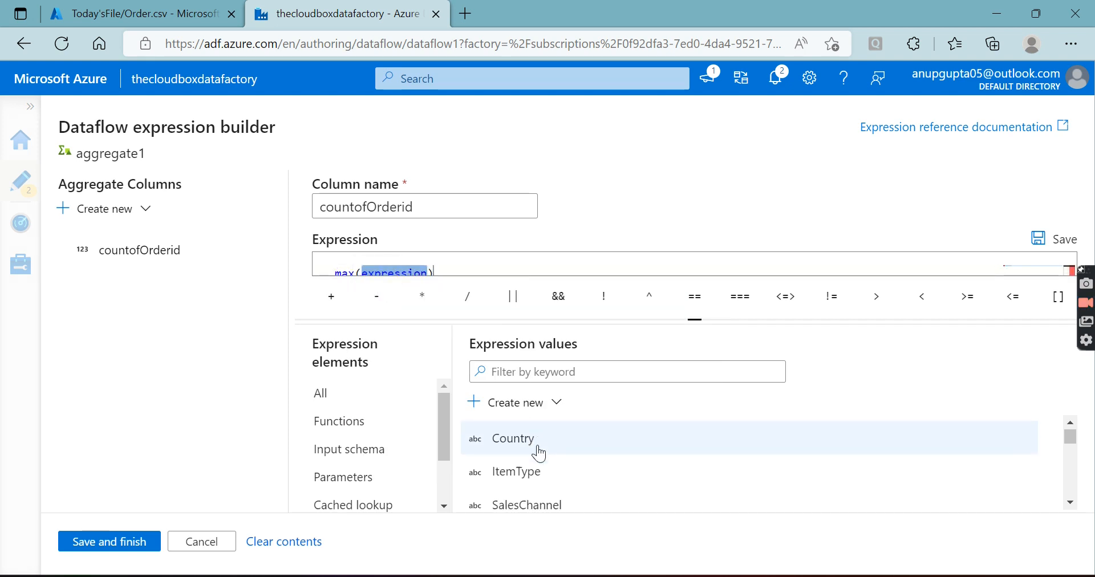
{"action": "scroll", "coordinate": [545, 471], "scroll_direction": "down", "scroll_amount": 1}
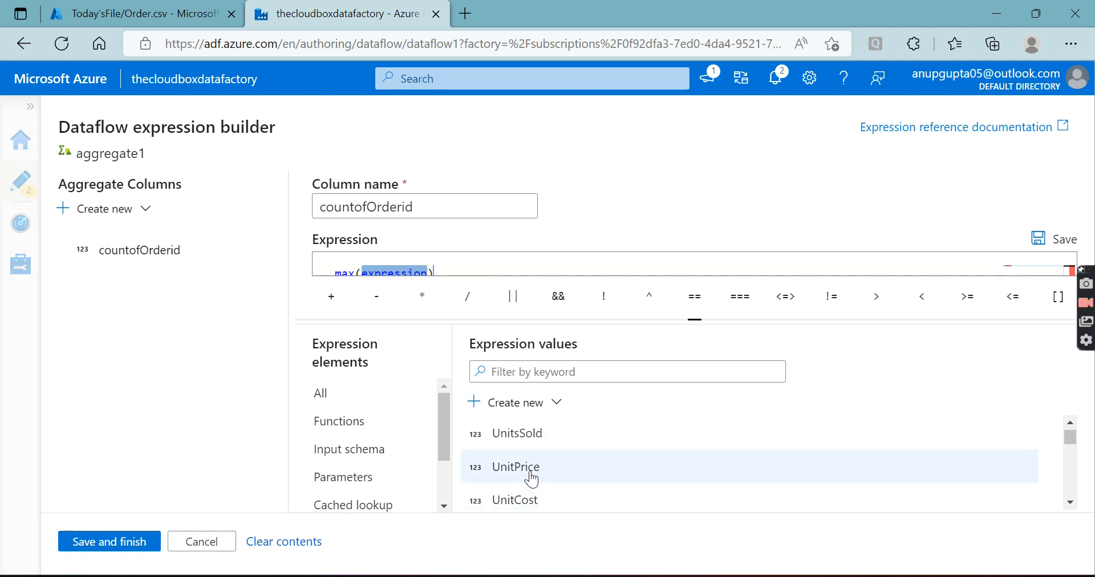
{"action": "left_click", "coordinate": [532, 480]}
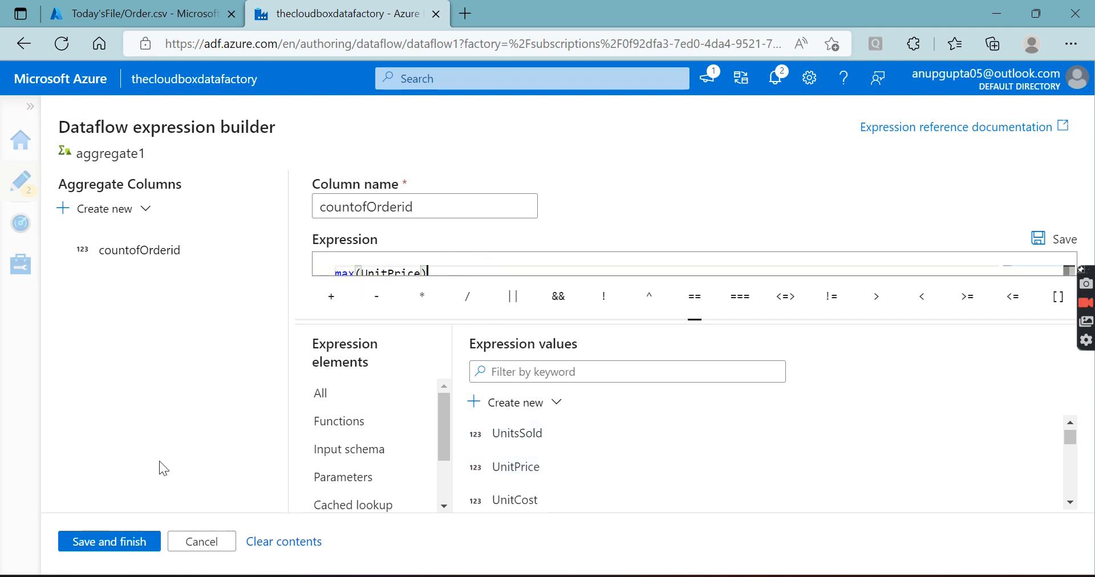
{"action": "left_click", "coordinate": [137, 542]}
{"action": "left_click_drag", "start_coordinate": [457, 482], "coordinate": [371, 466]}
{"action": "type", "text": "maxprice"}
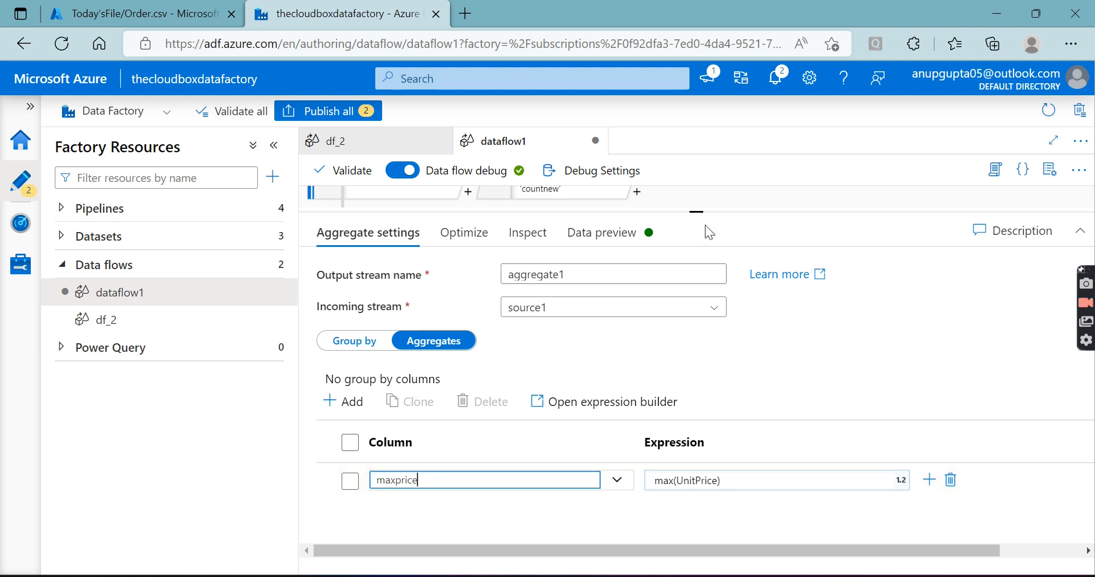
Refresh the data preview of aggregate1 and examine the maxprice value
{"action": "left_click", "coordinate": [604, 233]}
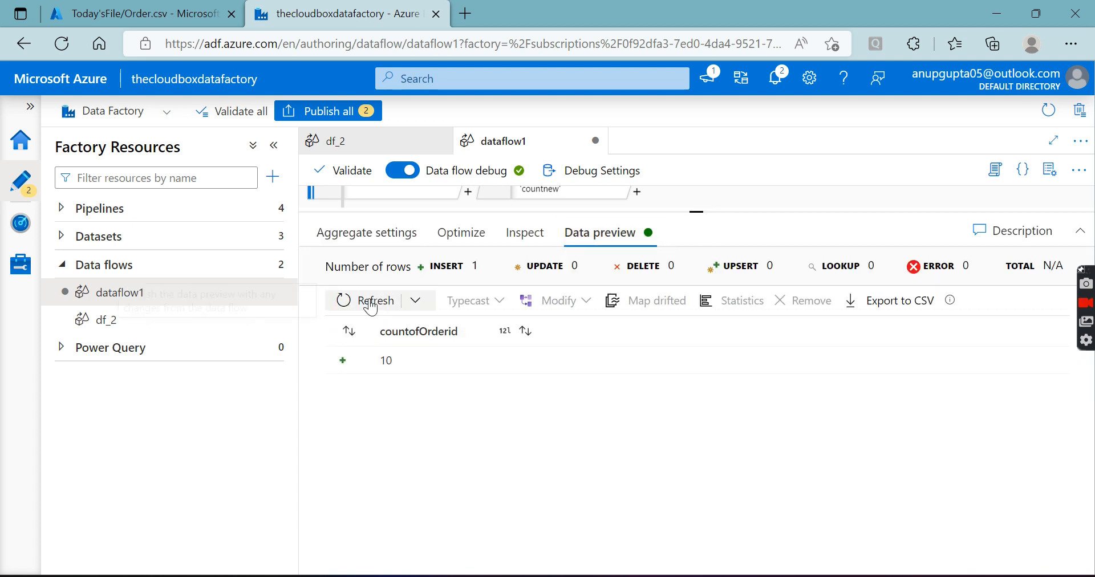
{"action": "left_click", "coordinate": [365, 300]}
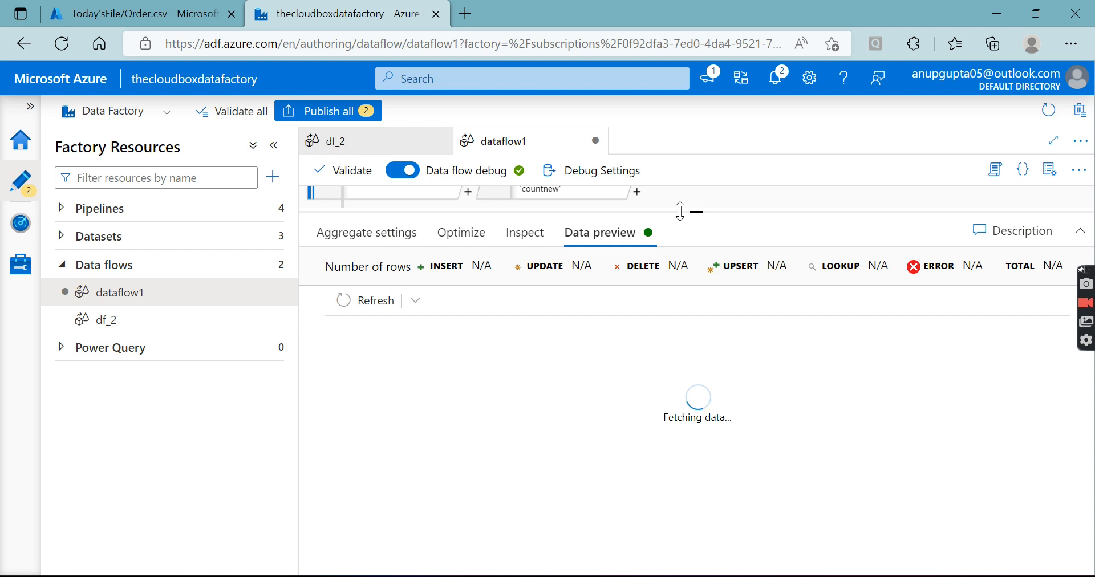
{"action": "left_click_drag", "start_coordinate": [697, 211], "coordinate": [697, 352]}
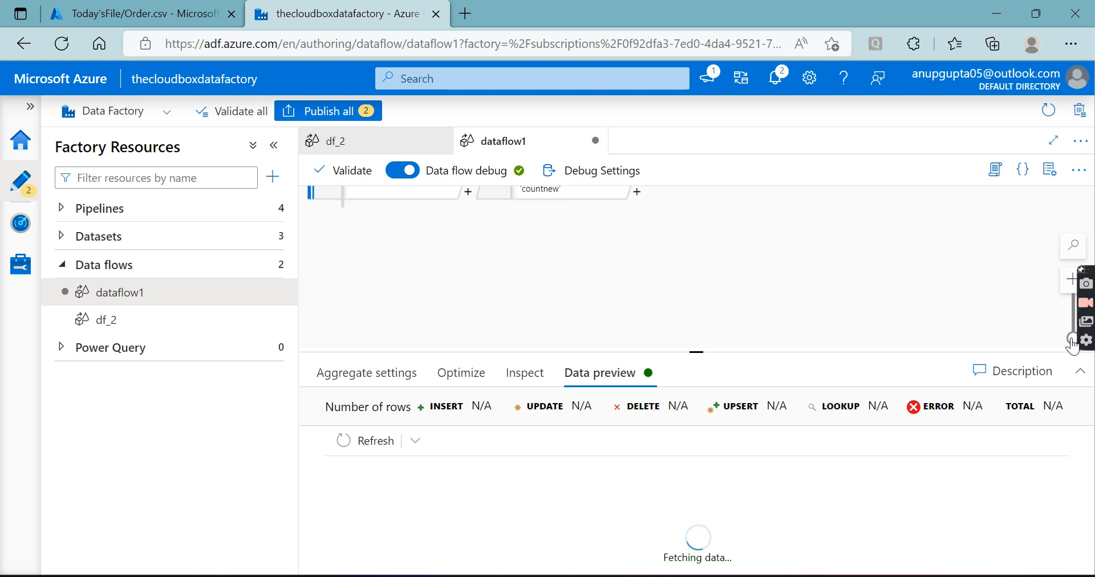
{"action": "left_click_drag", "start_coordinate": [697, 352], "coordinate": [697, 440]}
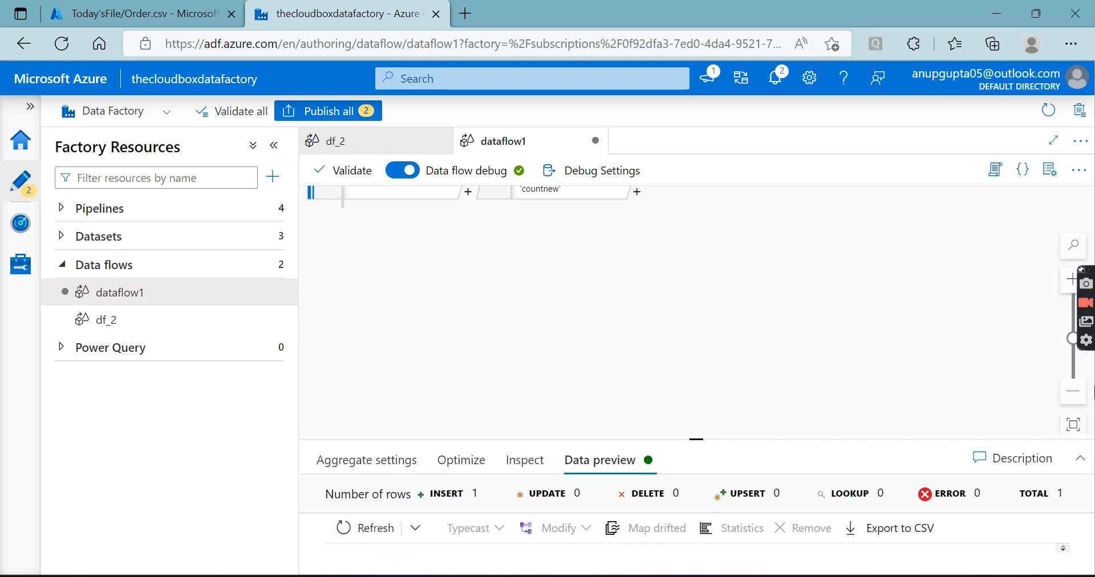
{"action": "left_click", "coordinate": [1080, 392]}
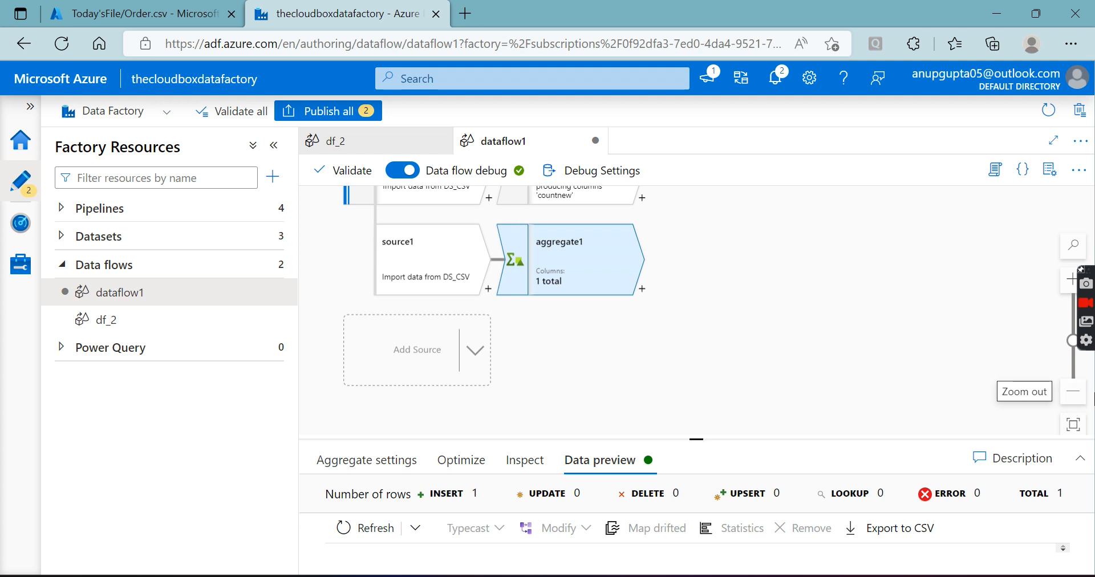
{"action": "left_click_drag", "start_coordinate": [701, 438], "coordinate": [709, 271]}
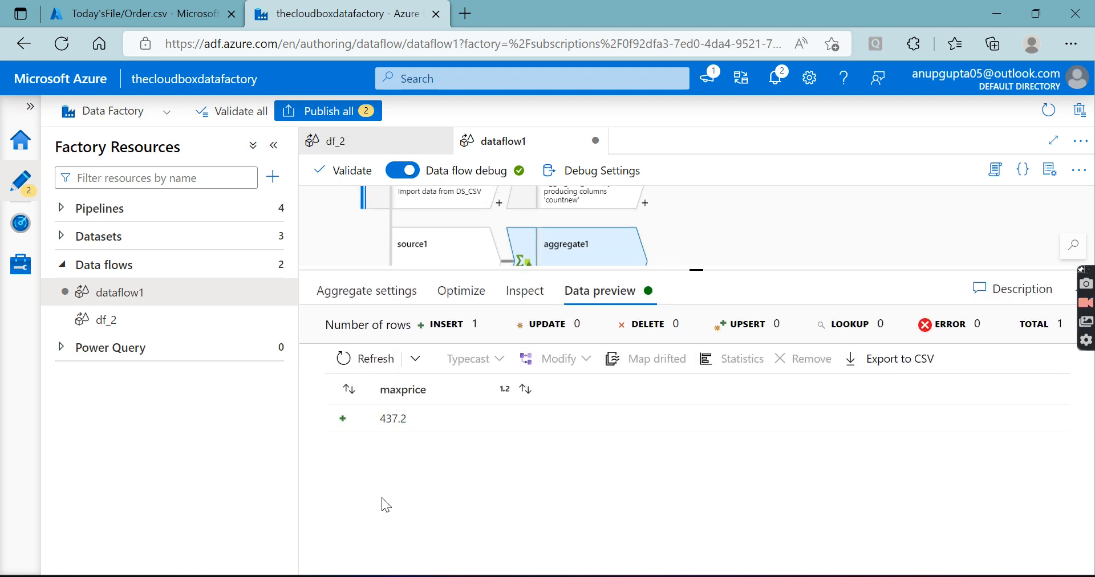
{"action": "left_click_drag", "start_coordinate": [381, 419], "coordinate": [395, 413]}
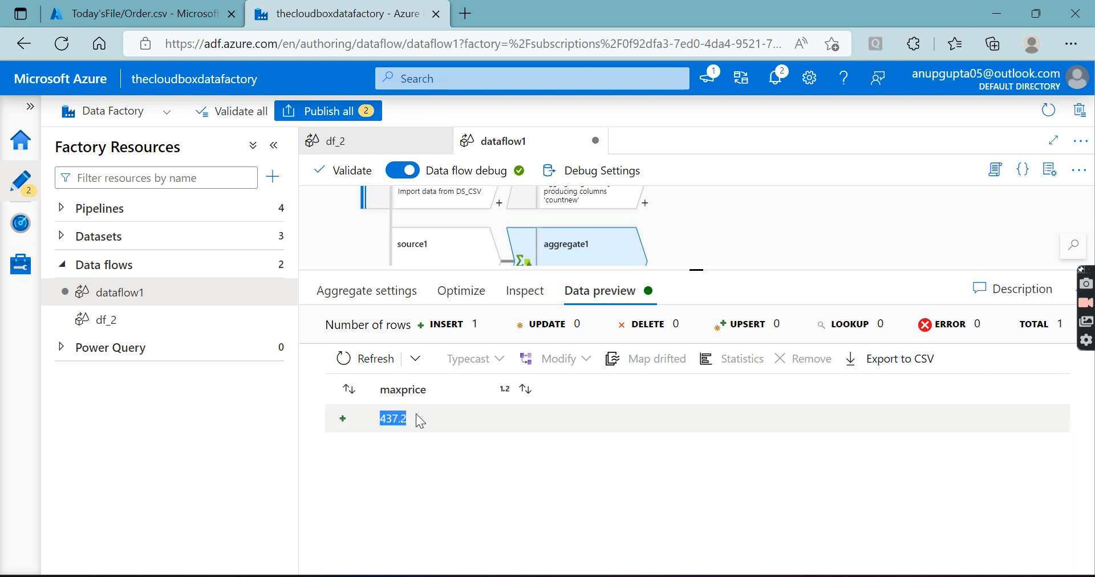
Change the maxprice expression in aggregate1 on the source1 branch to avg(UnitPrice)
{"action": "left_click", "coordinate": [746, 214]}
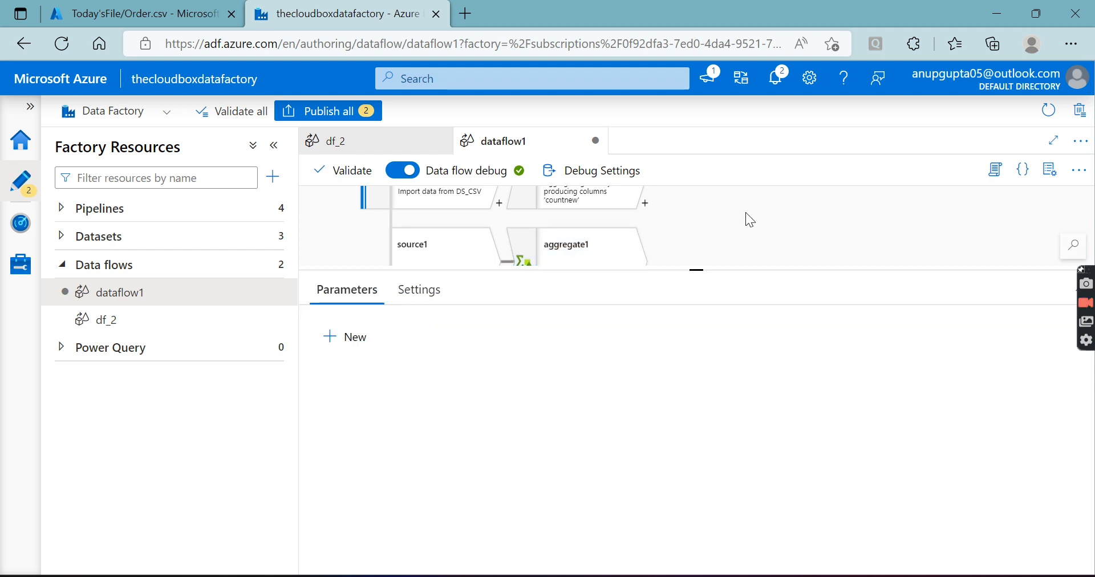
{"action": "left_click", "coordinate": [560, 250]}
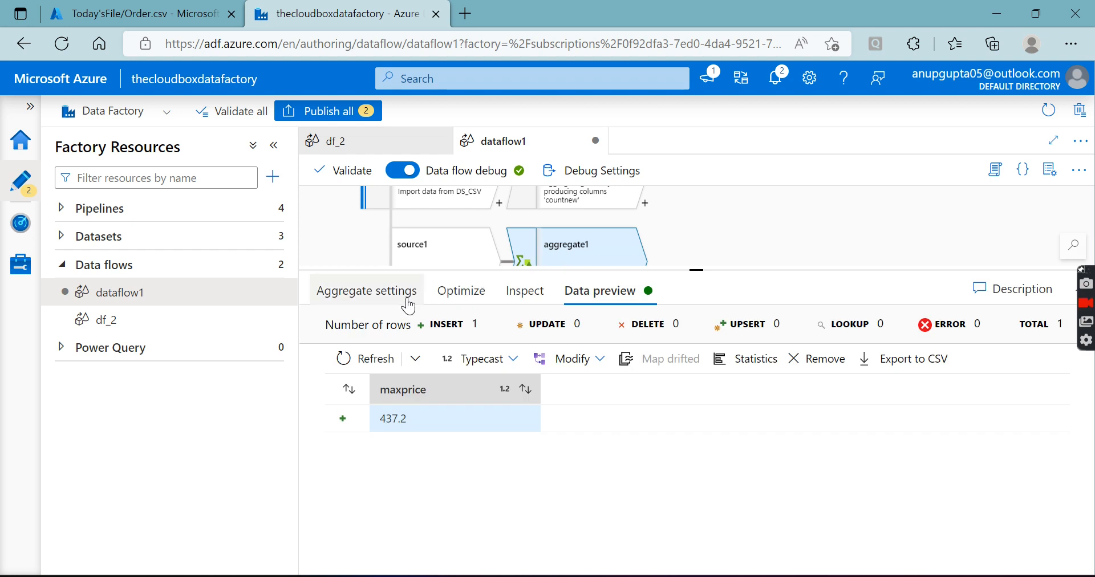
{"action": "left_click", "coordinate": [388, 293]}
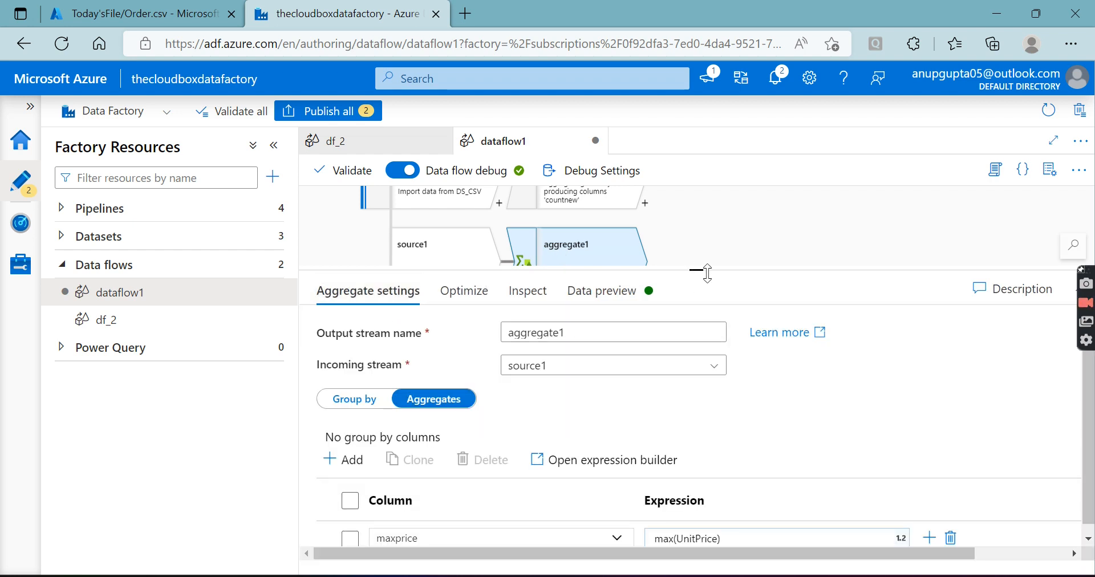
{"action": "left_click_drag", "start_coordinate": [697, 266], "coordinate": [702, 188]}
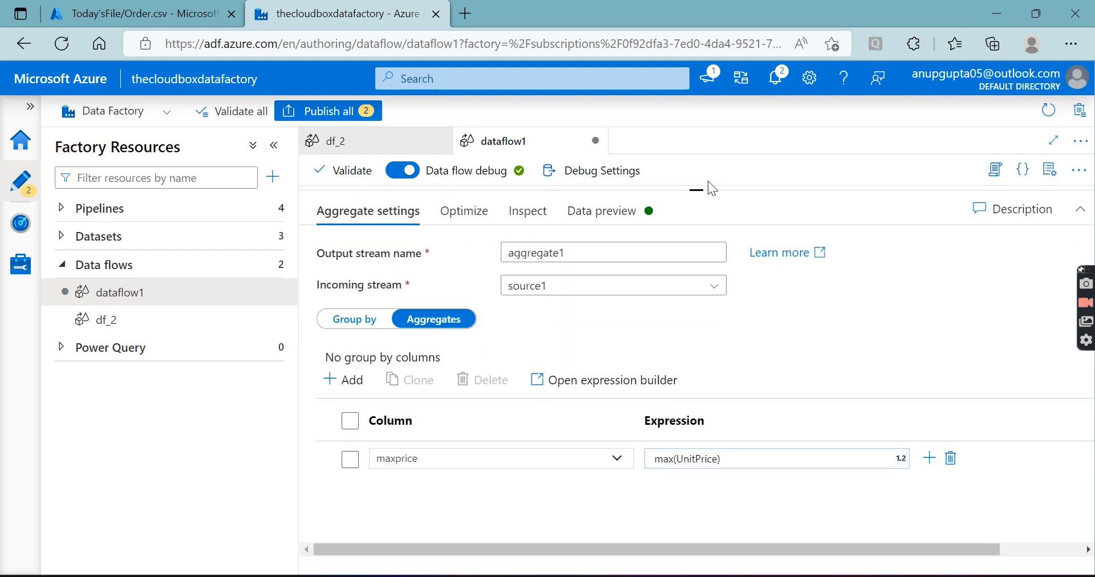
{"action": "left_click", "coordinate": [681, 462]}
{"action": "key", "text": "BackSpace"}
{"action": "key", "text": "BackSpace"}
{"action": "key", "text": "BackSpace"}
{"action": "type", "text": "avg"}
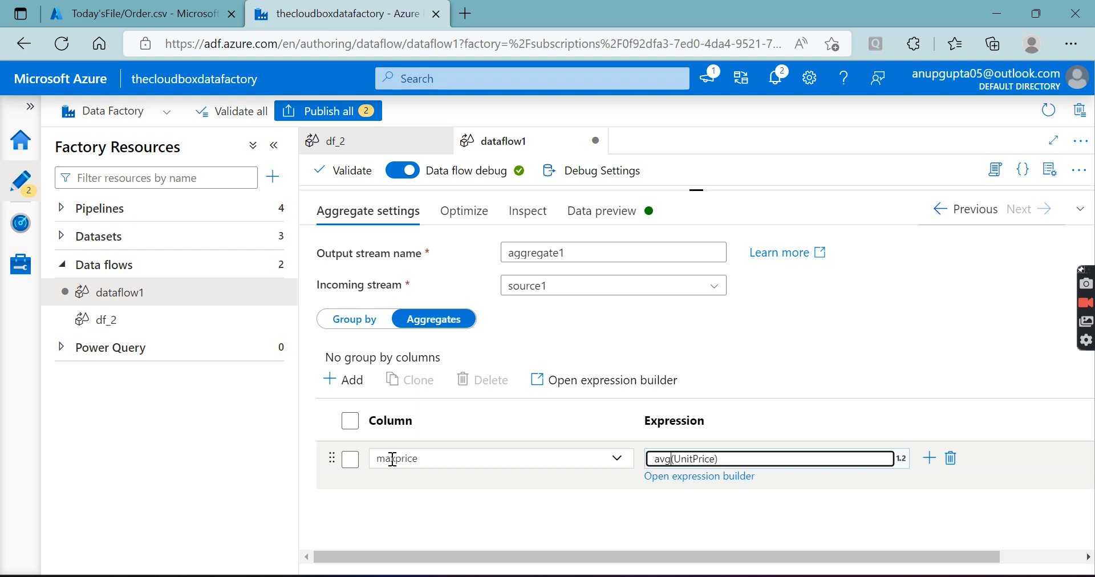
Rename the aggregate column of the avg(UnitPrice) expression to avgprice
{"action": "left_click_drag", "start_coordinate": [395, 461], "coordinate": [368, 458]}
{"action": "key", "text": "BackSpace"}
{"action": "type", "text": "avg"}
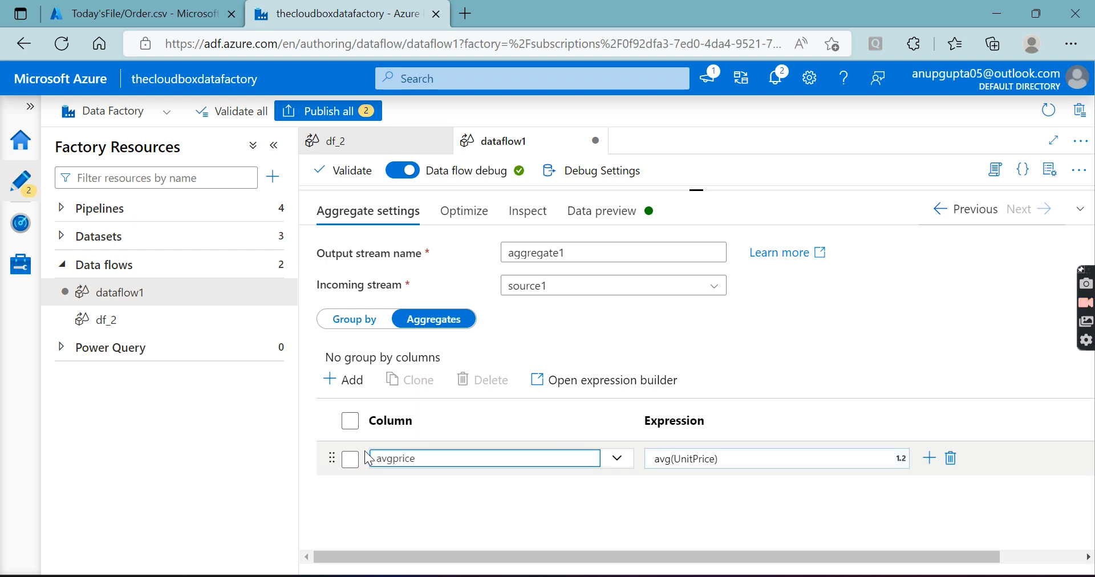
Refresh the data preview of aggregate1 and bring its node in the data flow graph back into view
{"action": "left_click", "coordinate": [596, 214]}
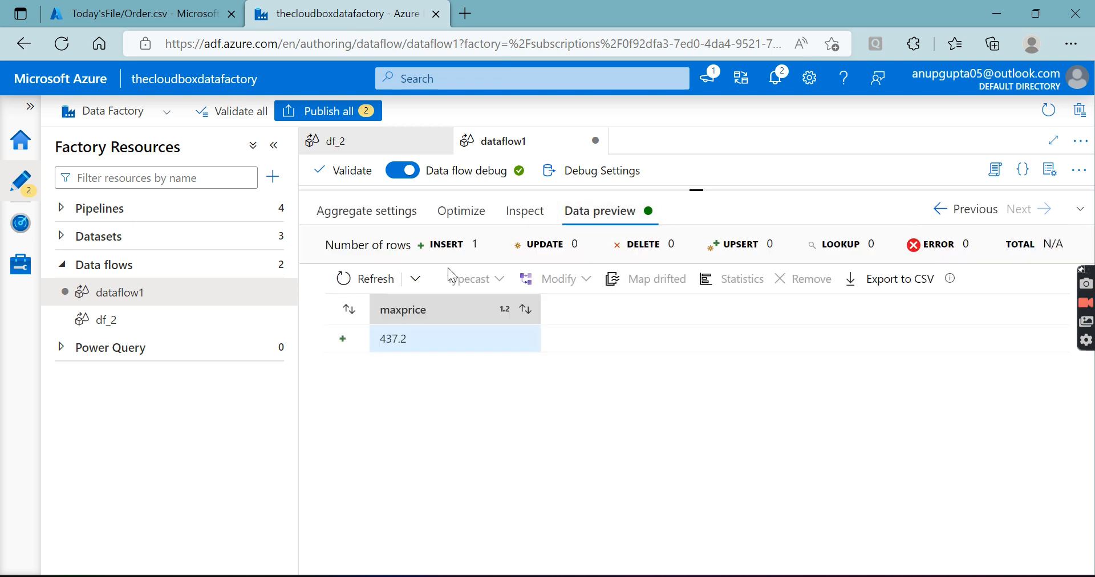
{"action": "left_click", "coordinate": [364, 279]}
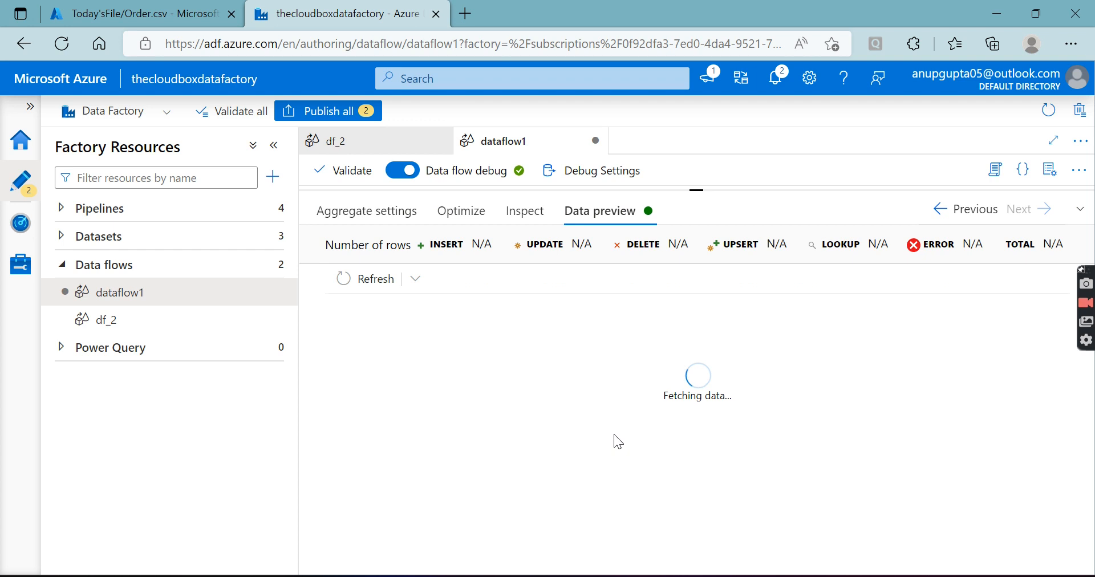
{"action": "left_click_drag", "start_coordinate": [696, 190], "coordinate": [699, 323]}
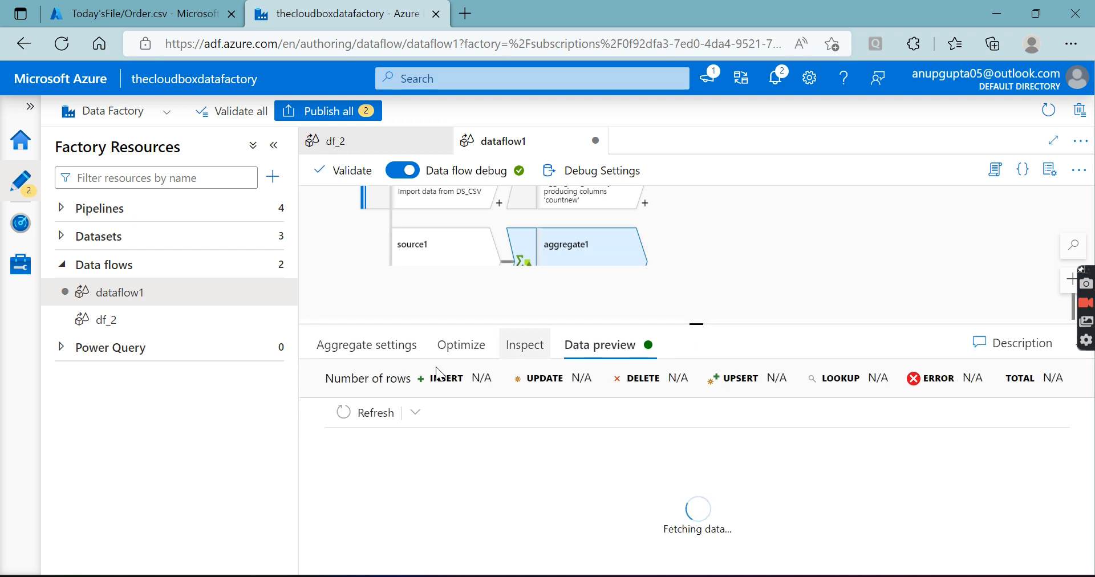
Show the group-by settings of aggregate1 in an enlarged area
{"action": "left_click", "coordinate": [391, 354]}
{"action": "left_click_drag", "start_coordinate": [699, 324], "coordinate": [707, 164]}
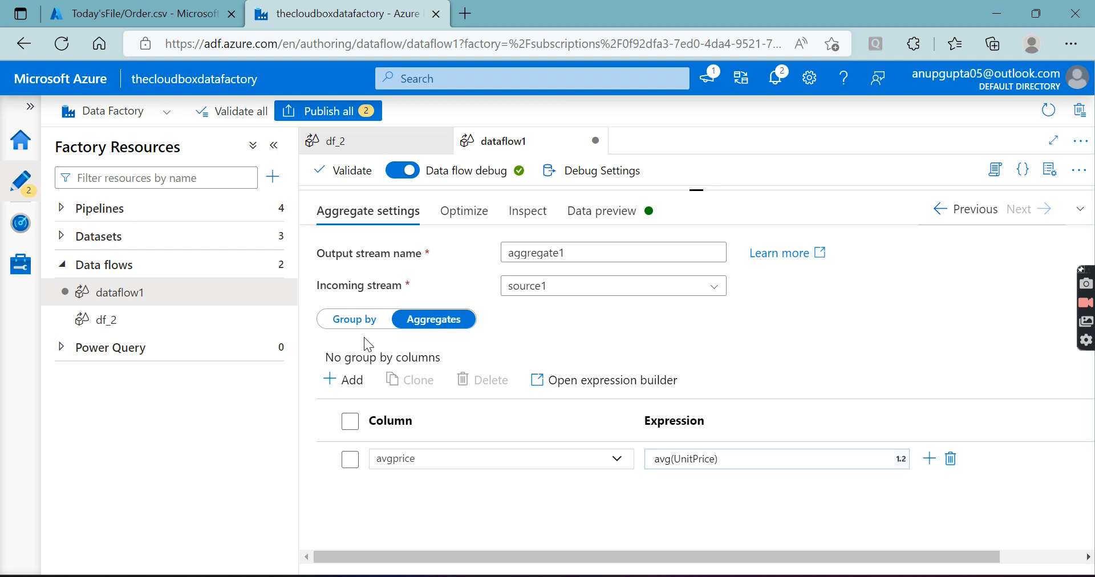
{"action": "left_click", "coordinate": [358, 320]}
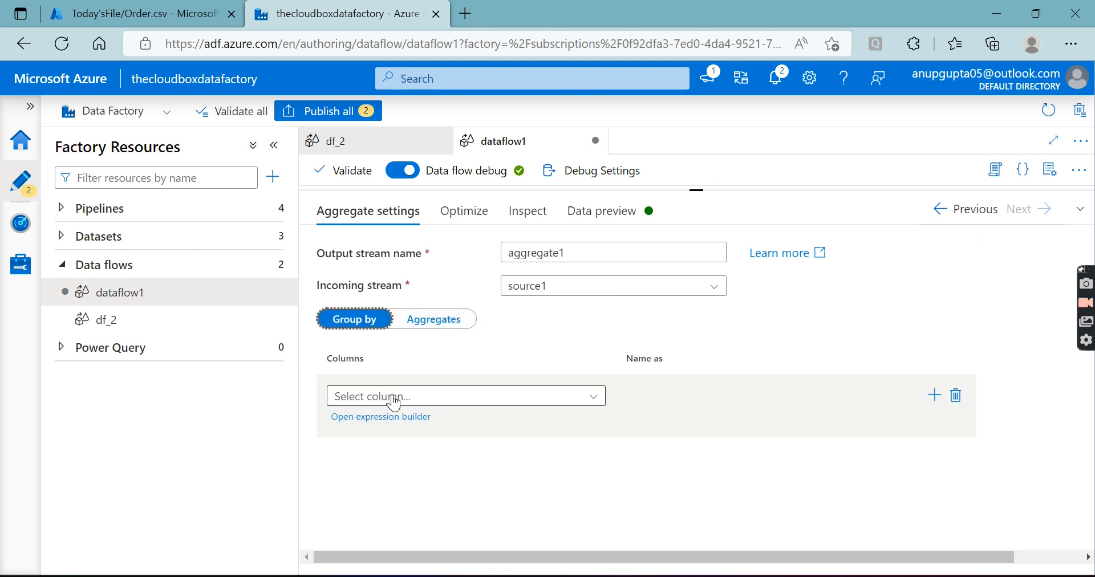
{"action": "left_click", "coordinate": [936, 396]}
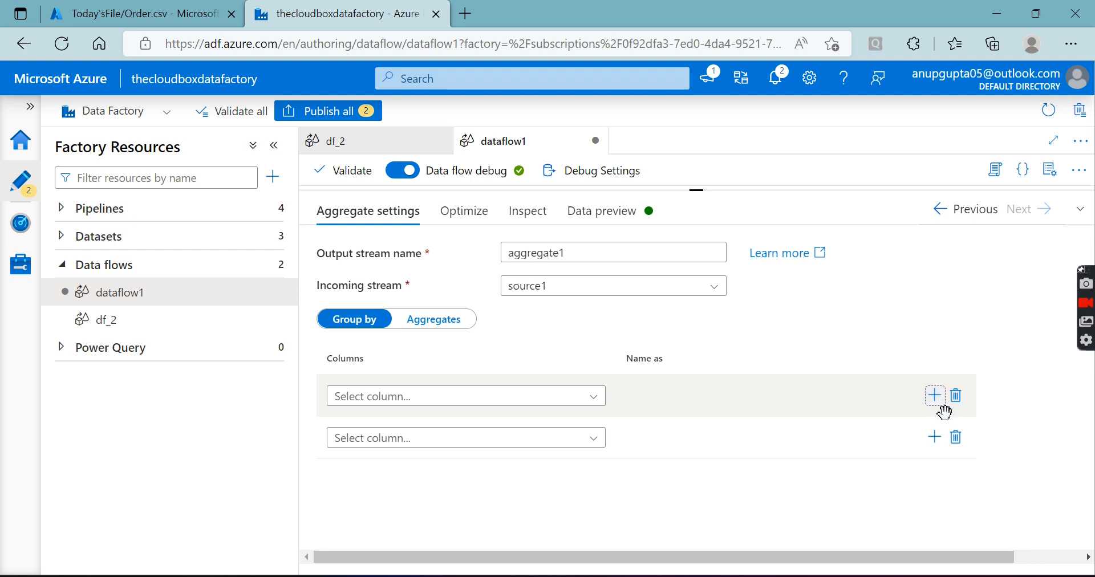
{"action": "left_click", "coordinate": [956, 437]}
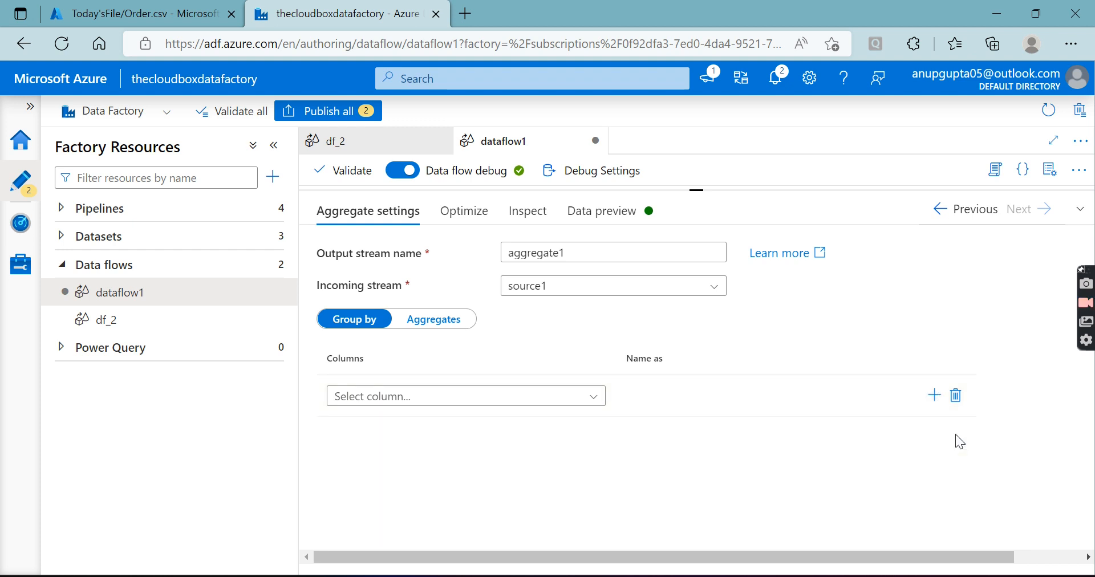
{"action": "left_click", "coordinate": [595, 403]}
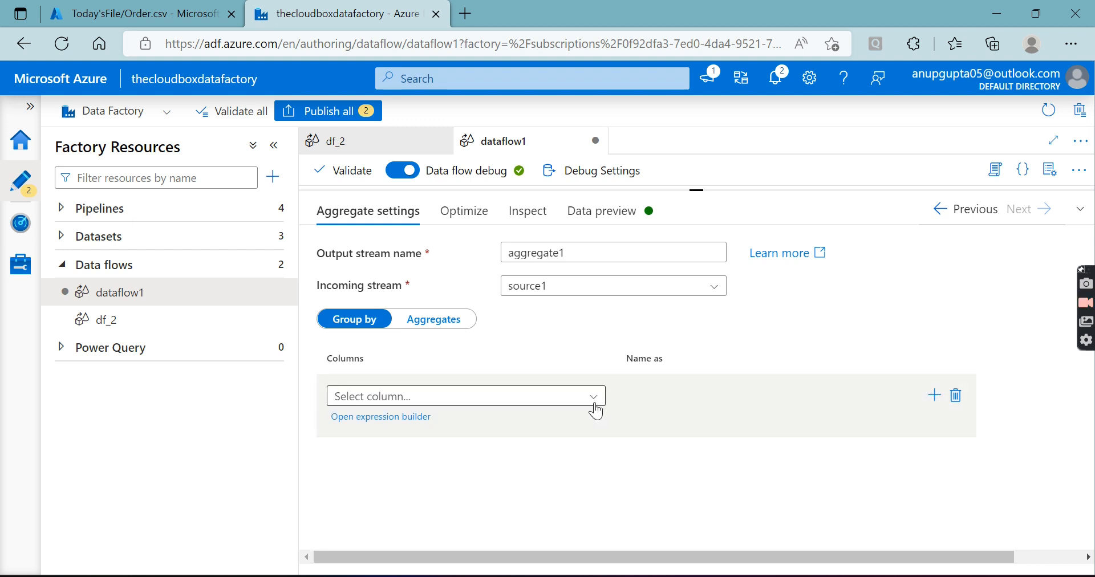
{"action": "left_click", "coordinate": [379, 402]}
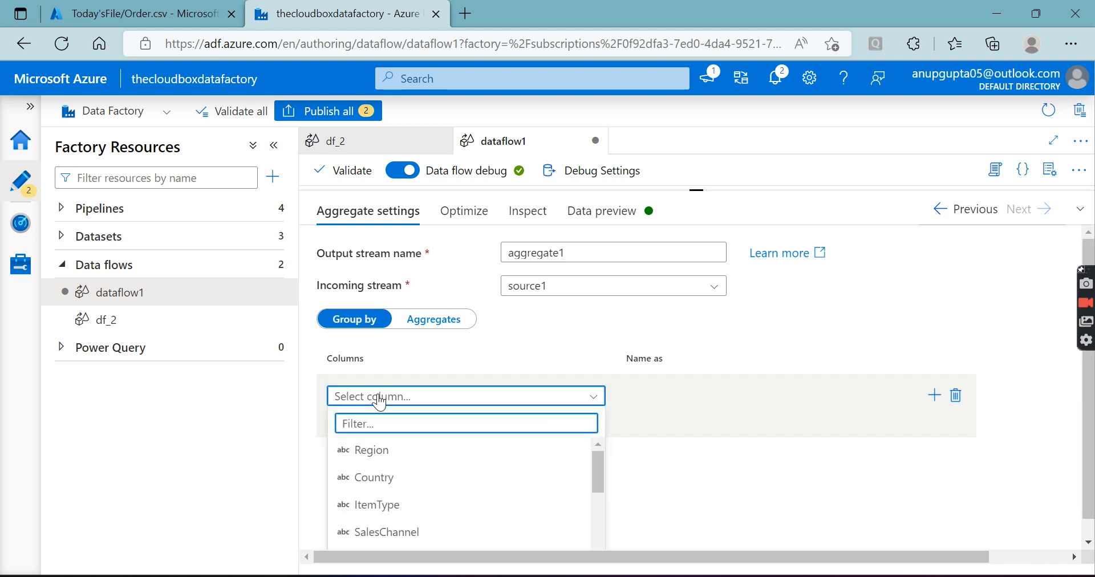
{"action": "left_click", "coordinate": [728, 460]}
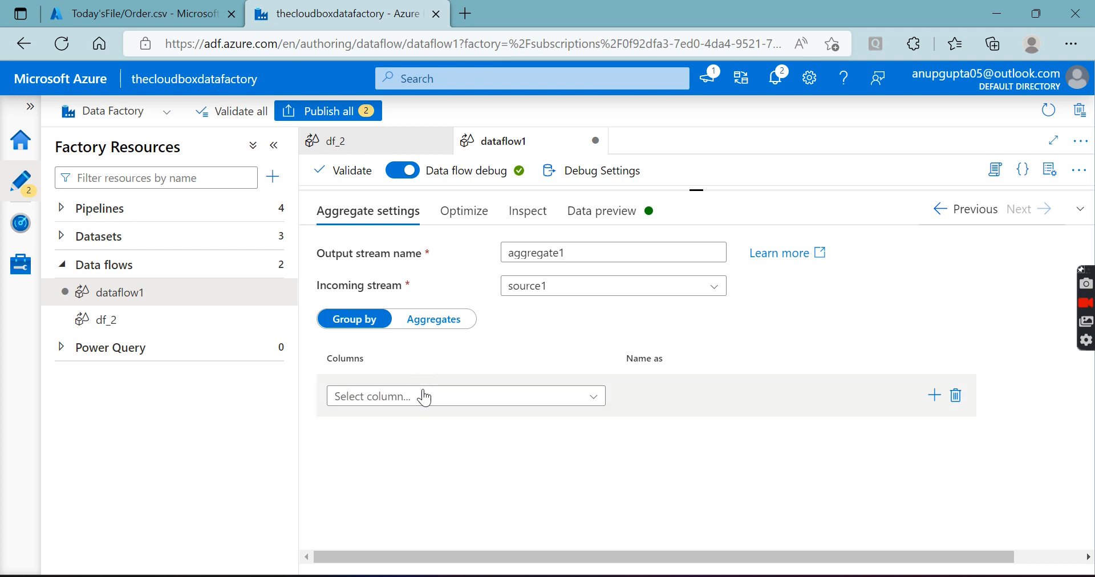
{"action": "left_click", "coordinate": [406, 417]}
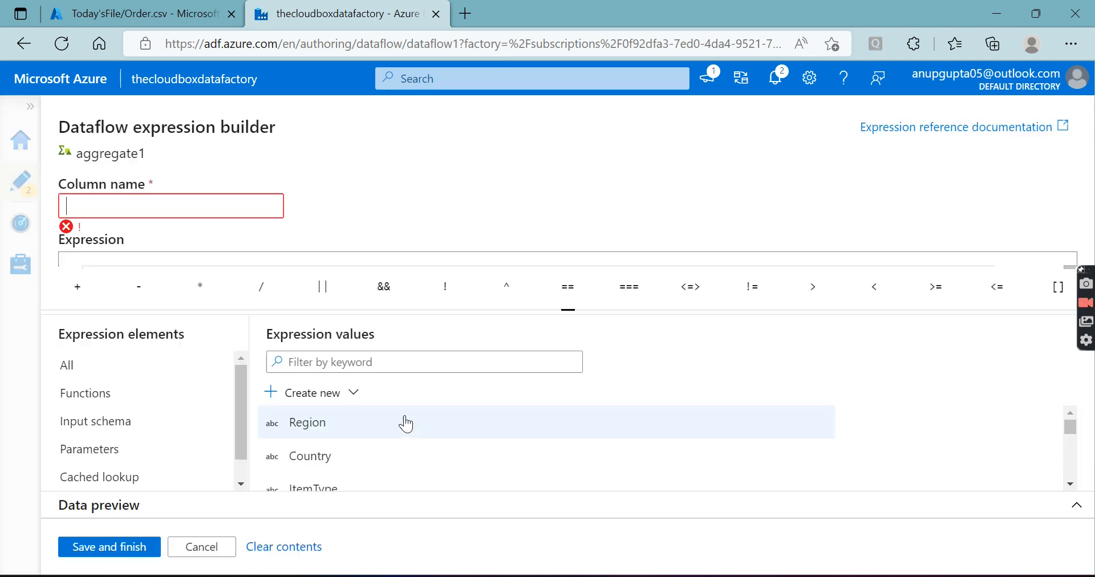
{"action": "left_click", "coordinate": [106, 204]}
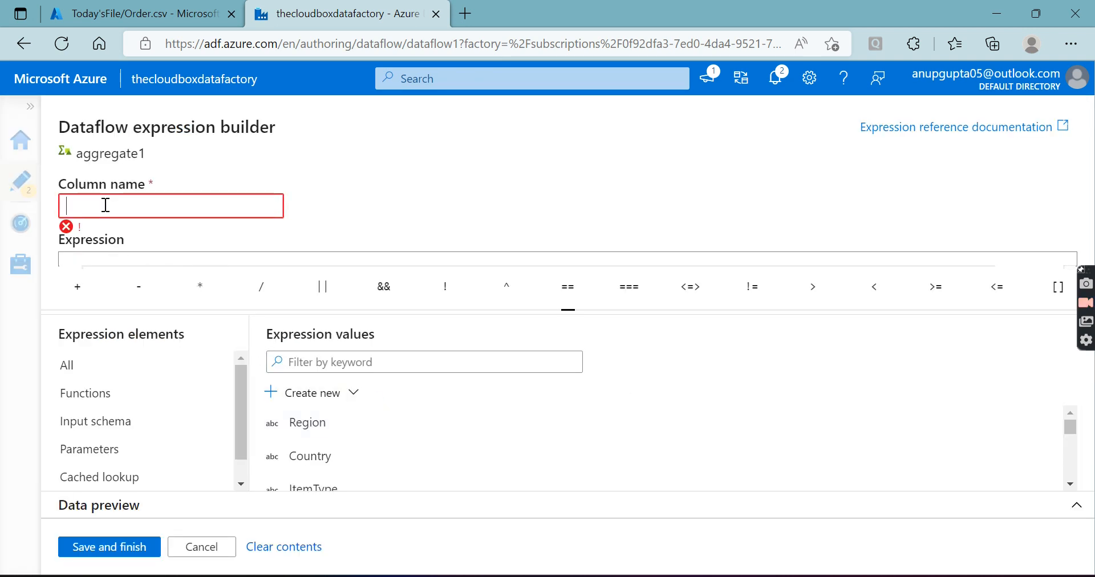
{"action": "left_click", "coordinate": [204, 553]}
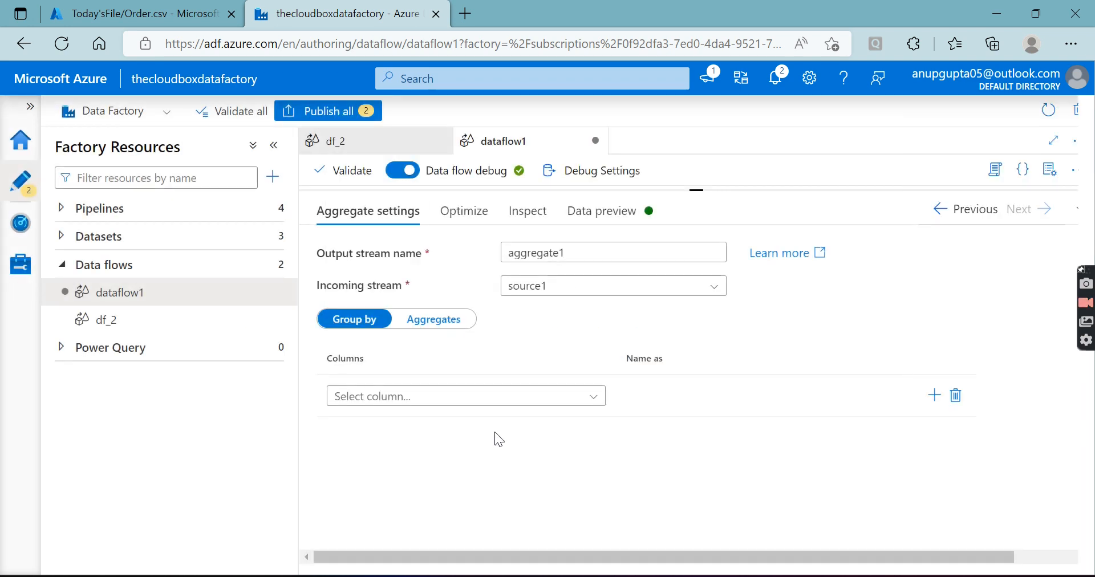
Group aggregate1 by the columns Region, Country and ItemType
{"action": "left_click", "coordinate": [597, 400]}
{"action": "left_click", "coordinate": [366, 452]}
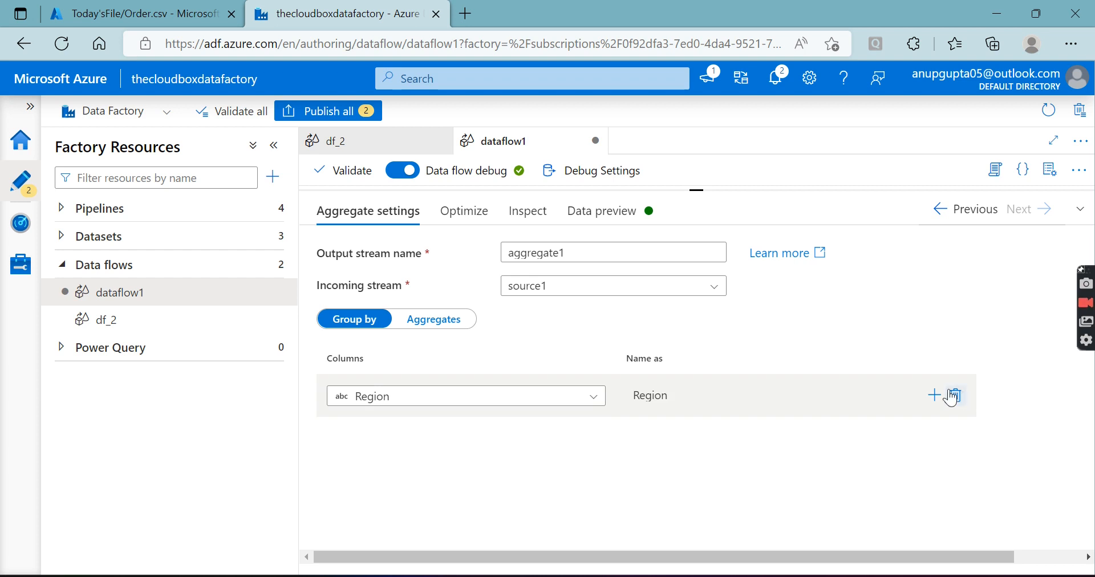
{"action": "left_click", "coordinate": [928, 395]}
{"action": "left_click", "coordinate": [593, 439]}
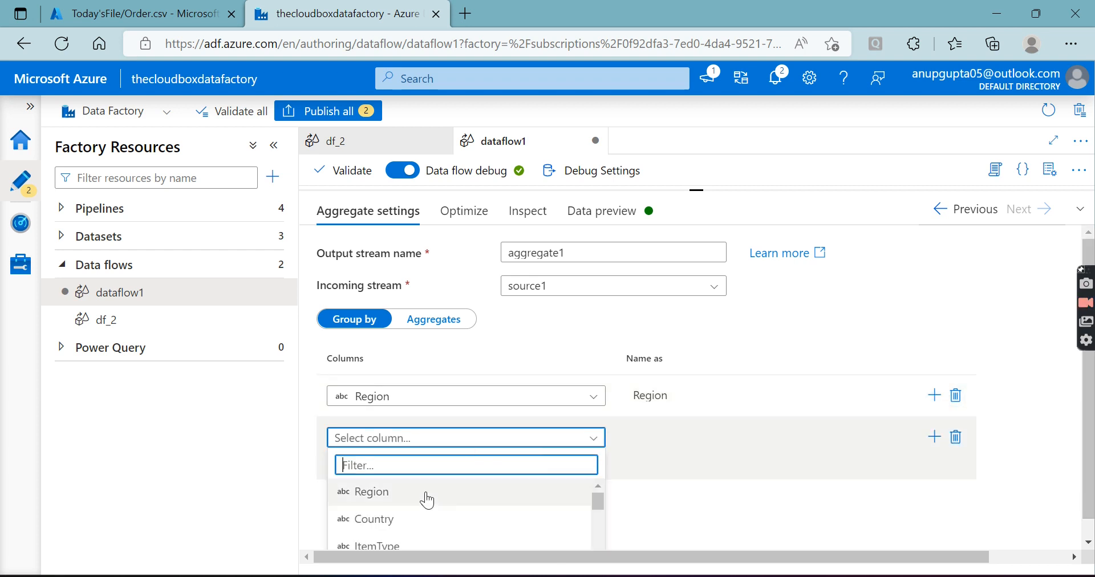
{"action": "left_click", "coordinate": [374, 519]}
{"action": "left_click", "coordinate": [935, 437]}
{"action": "left_click", "coordinate": [562, 481]}
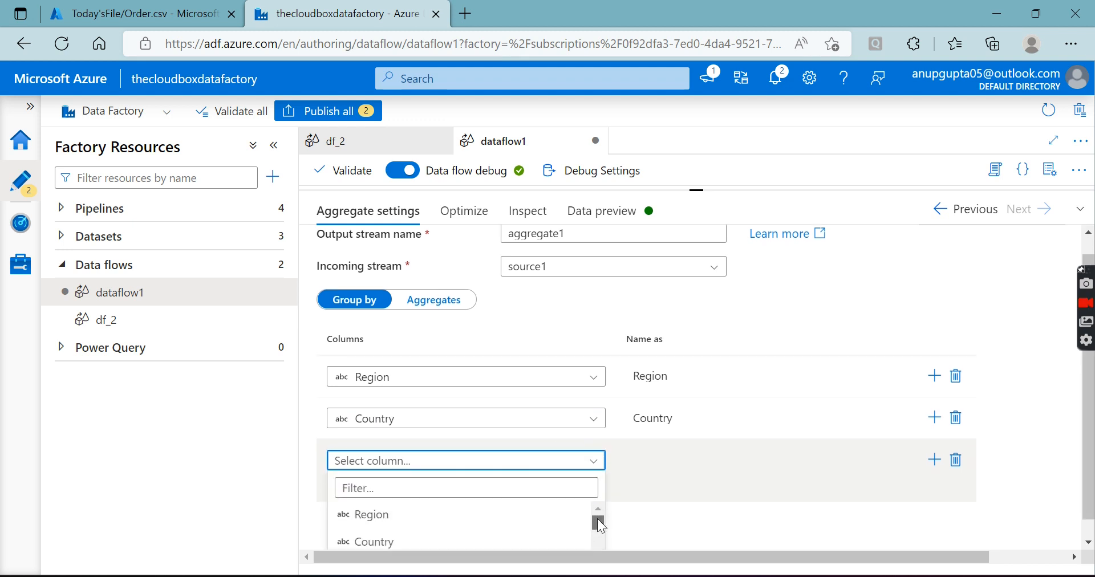
{"action": "scroll", "coordinate": [596, 522], "scroll_direction": "down", "scroll_amount": 2}
{"action": "left_click", "coordinate": [477, 522]}
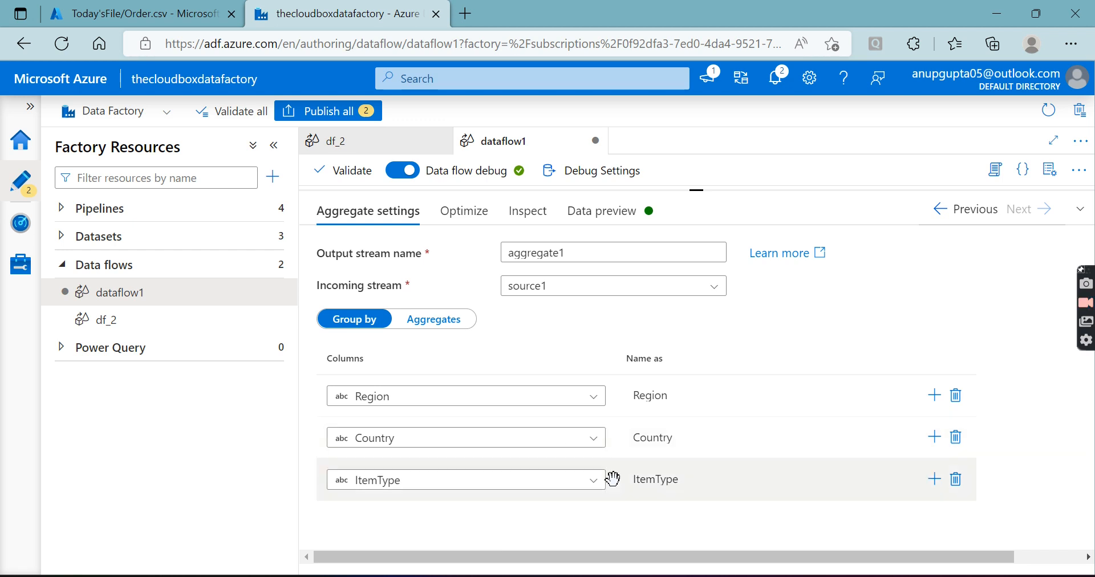
Review the avgprice preview together with the avg(UnitPrice) expression and grouping columns of aggregate1
{"action": "left_click", "coordinate": [456, 322]}
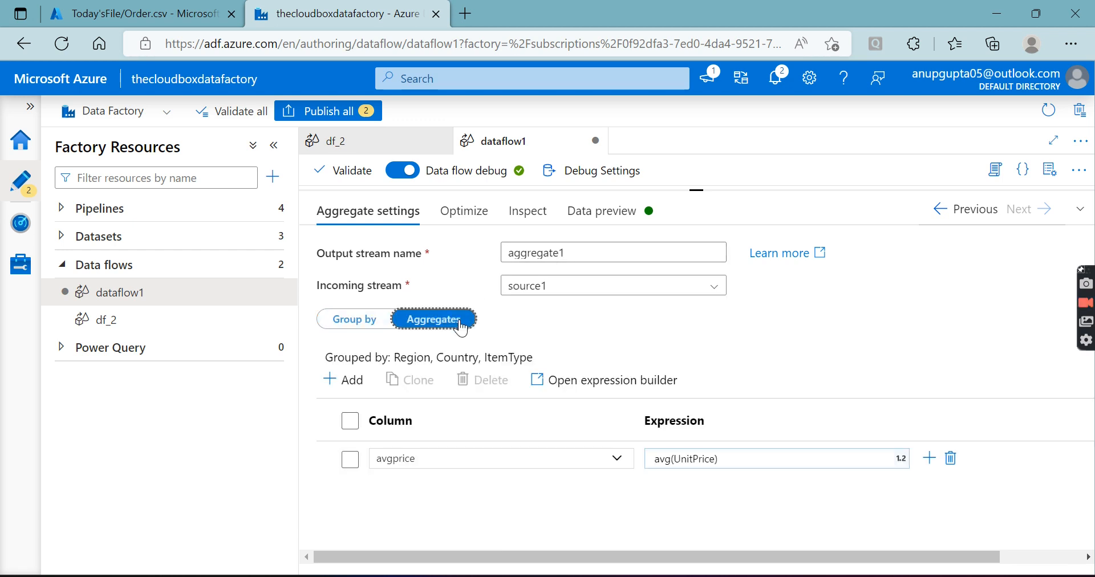
{"action": "left_click", "coordinate": [601, 212]}
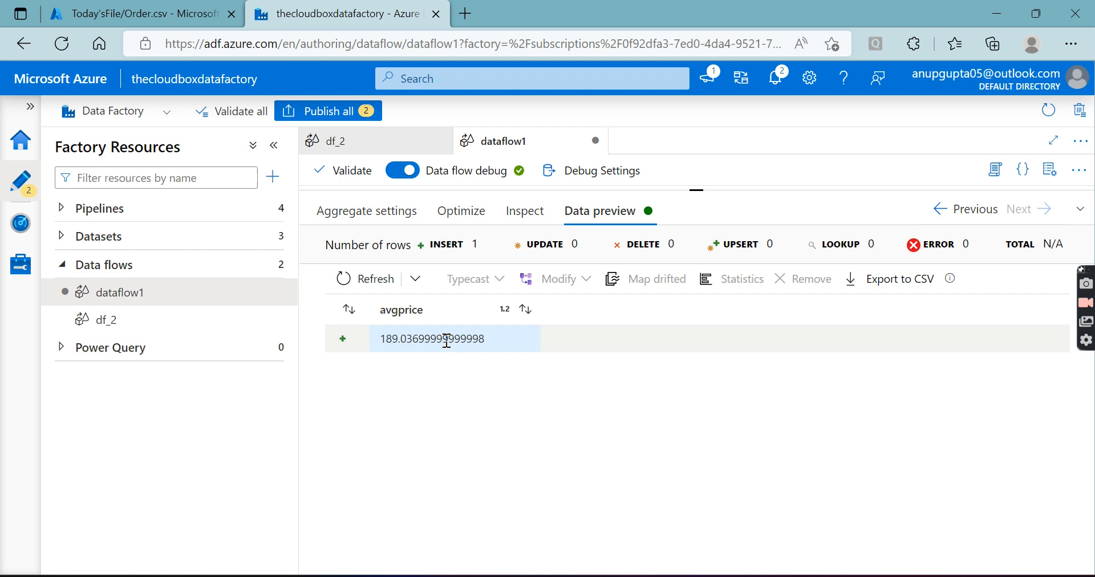
{"action": "left_click", "coordinate": [397, 215]}
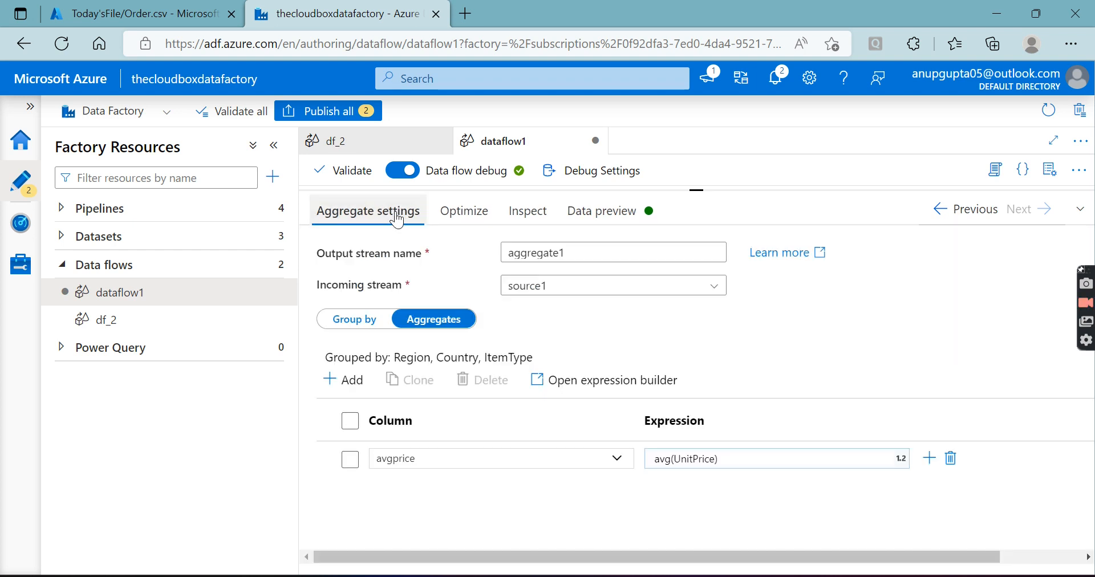
{"action": "left_click", "coordinate": [722, 460]}
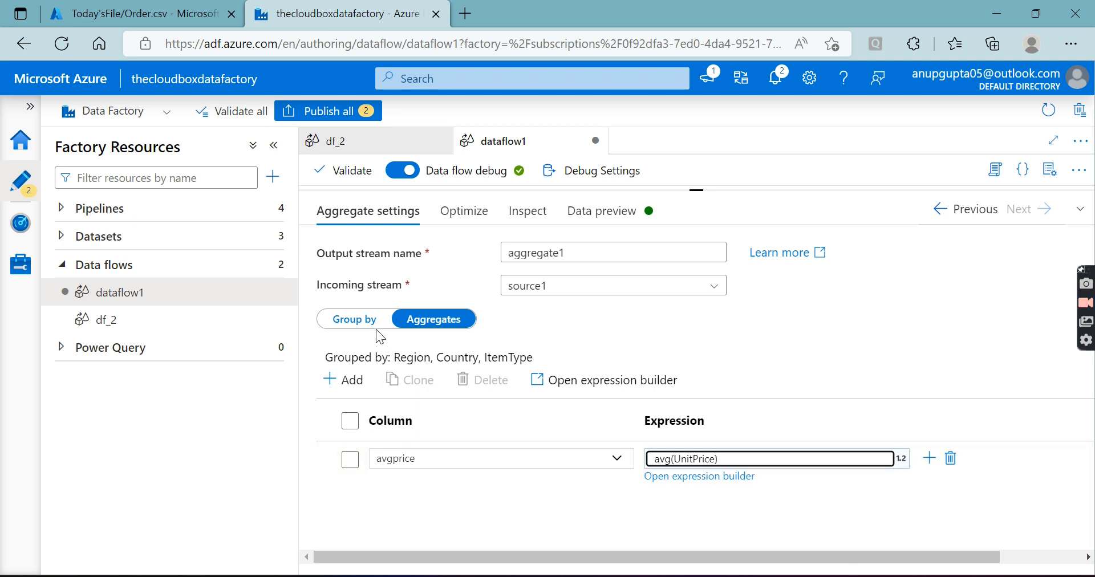
Refresh the data preview of aggregate1 and examine the avgprice values per Region, Country and ItemType
{"action": "left_click", "coordinate": [639, 209]}
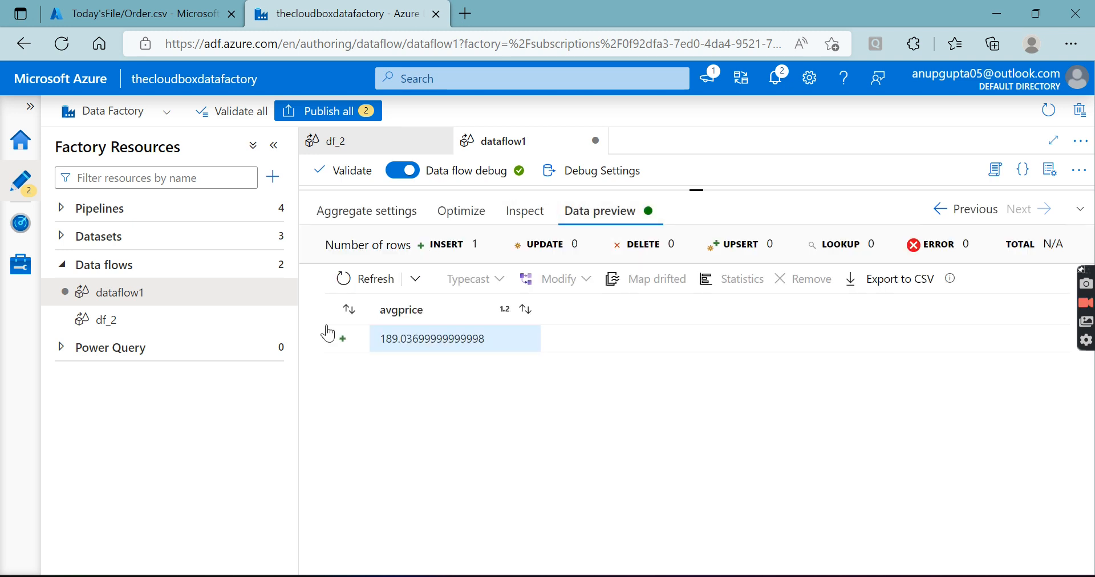
{"action": "left_click", "coordinate": [359, 279]}
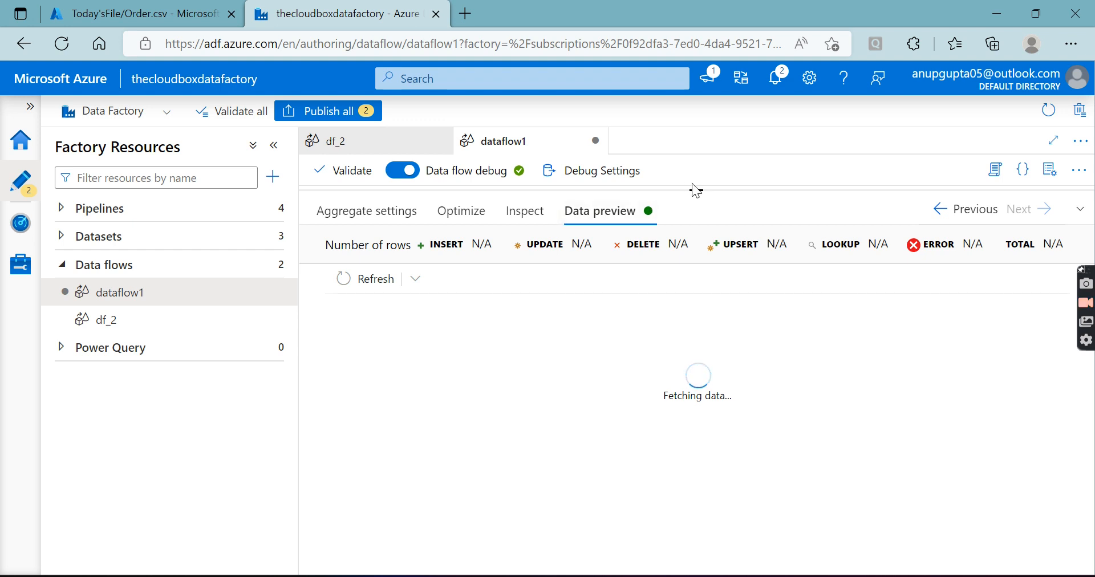
{"action": "mouse_move", "coordinate": [697, 199]}
{"action": "left_mouse_down"}
{"action": "mouse_move", "coordinate": [689, 364]}
{"action": "mouse_move", "coordinate": [694, 192]}
{"action": "left_mouse_up"}
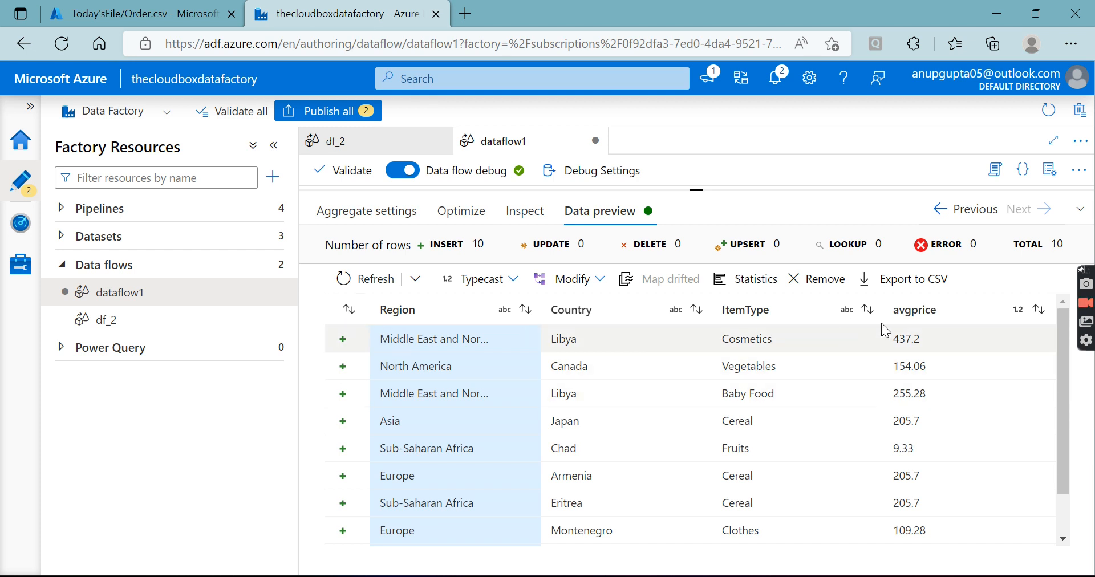
{"action": "scroll", "coordinate": [910, 394], "scroll_direction": "down", "scroll_amount": 1}
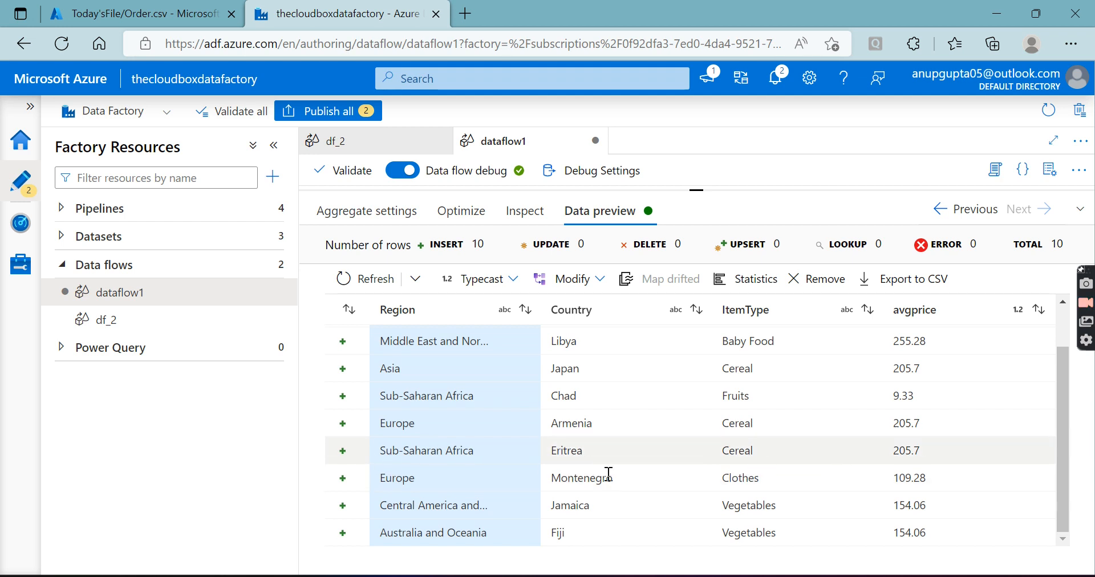
{"action": "scroll", "coordinate": [466, 452], "scroll_direction": "up", "scroll_amount": 1}
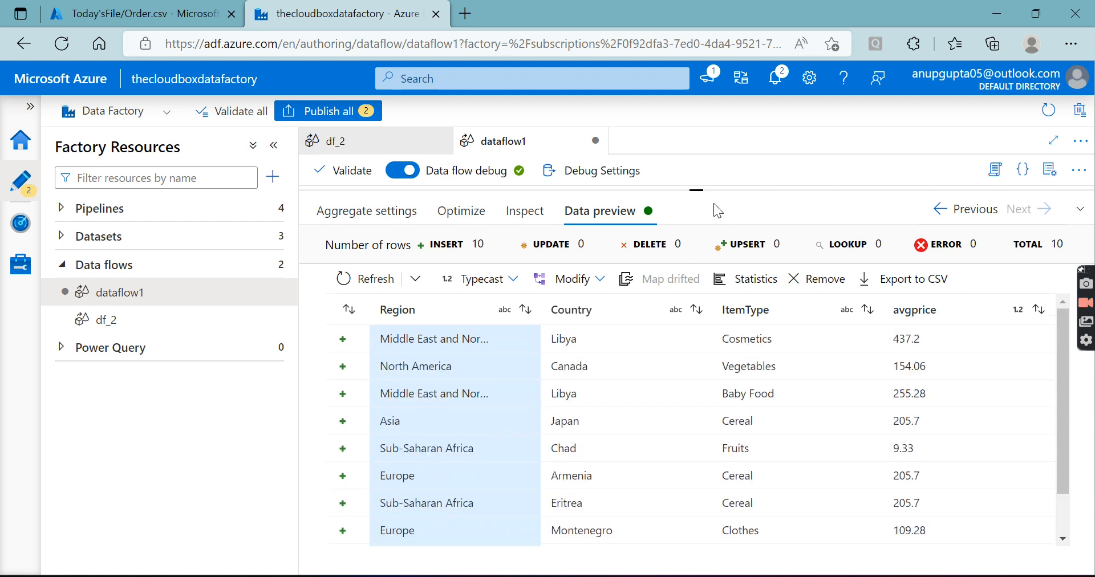
Reveal aggregate1 in the data flow graph and return to its aggregate settings
{"action": "left_click_drag", "start_coordinate": [699, 187], "coordinate": [700, 404]}
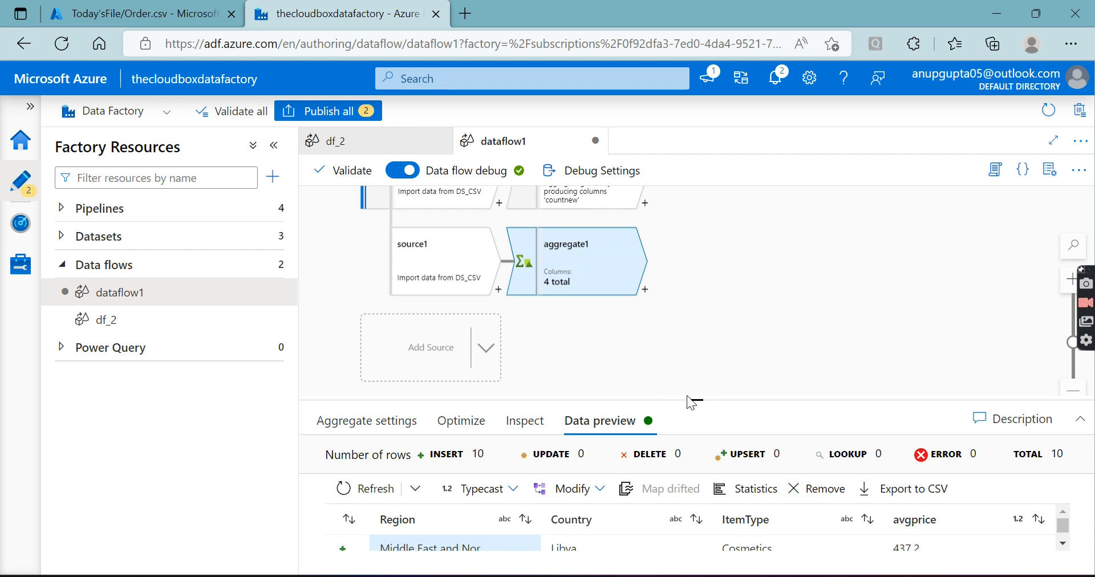
{"action": "mouse_move", "coordinate": [701, 401]}
{"action": "left_mouse_down"}
{"action": "mouse_move", "coordinate": [696, 302]}
{"action": "mouse_move", "coordinate": [700, 386]}
{"action": "left_mouse_up"}
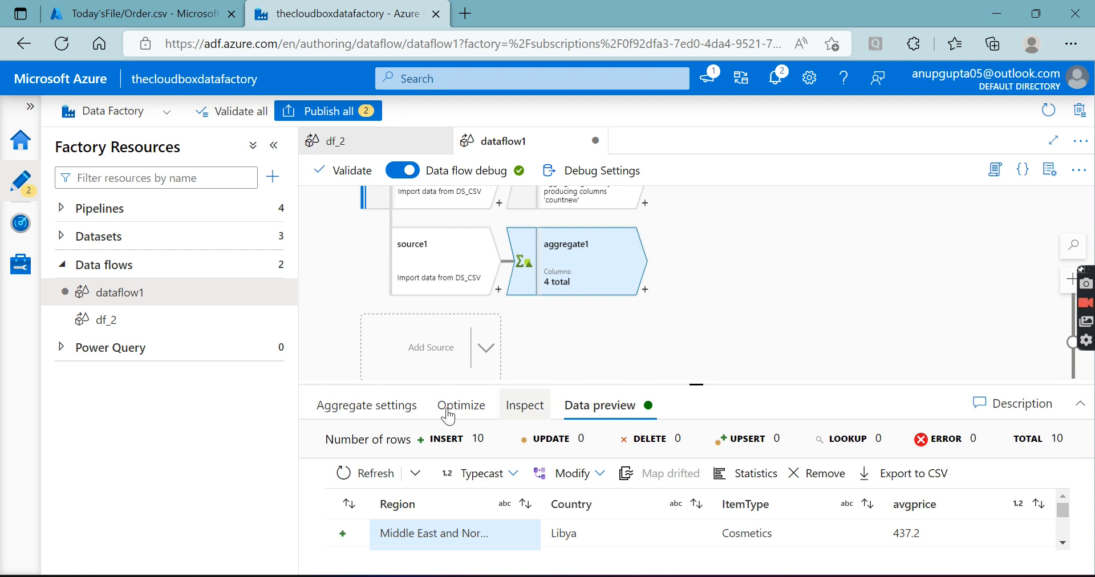
{"action": "left_click", "coordinate": [379, 405]}
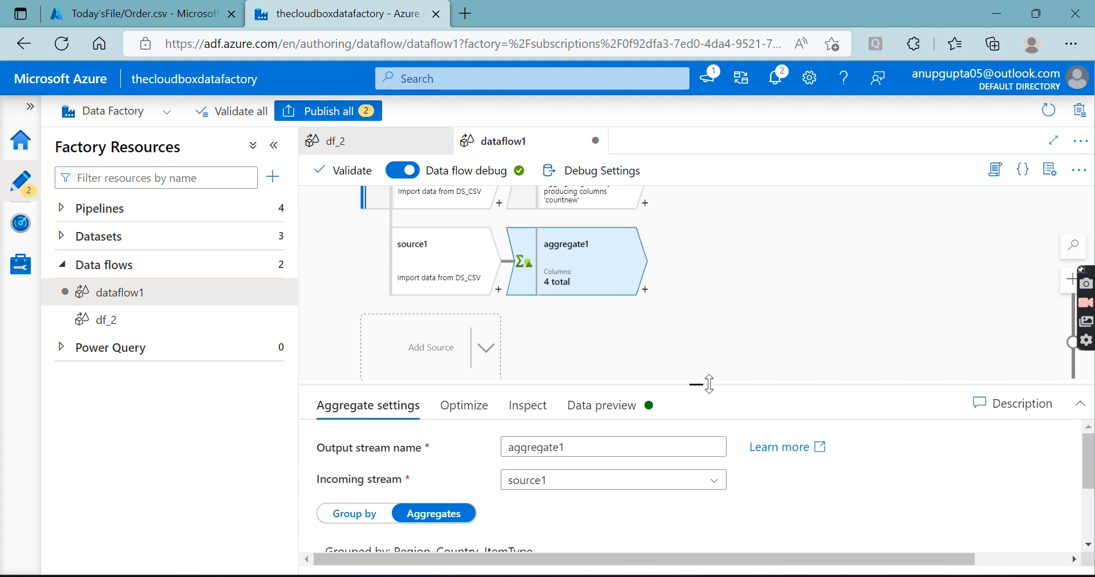
Review the derivedColumn1, derivedColumn2 and select1 transformations in the df_2 data flow and return to dataflow1
{"action": "left_click_drag", "start_coordinate": [697, 384], "coordinate": [698, 234]}
{"action": "left_click", "coordinate": [113, 321]}
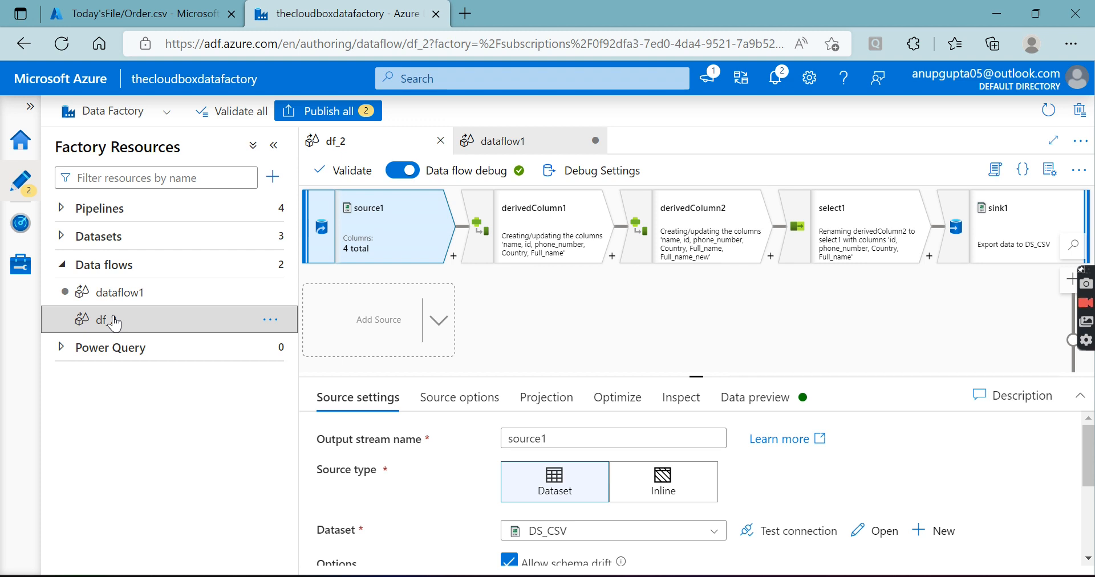
{"action": "left_click", "coordinate": [526, 228]}
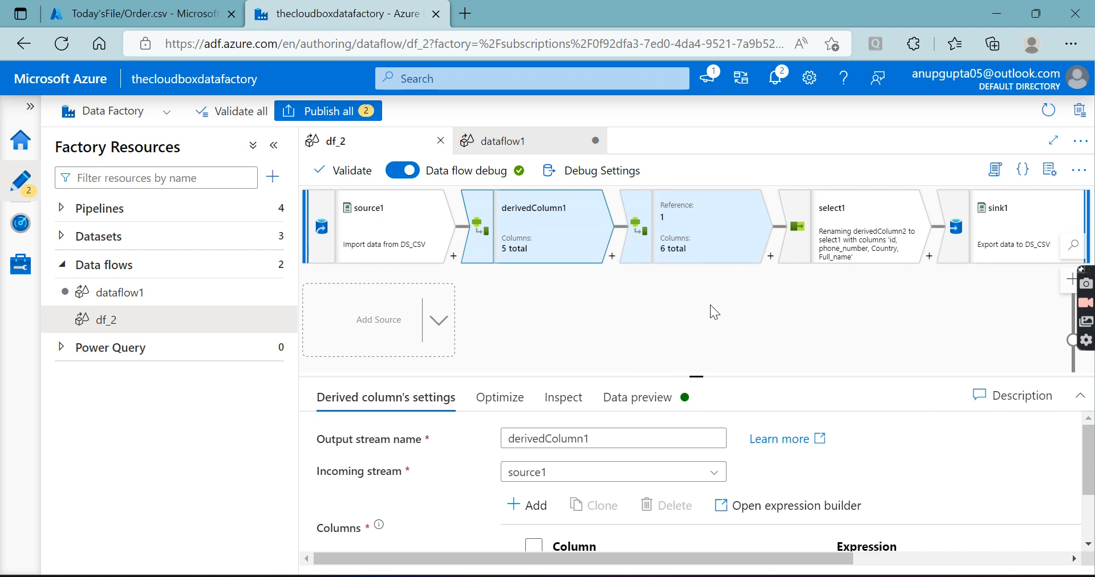
{"action": "left_click", "coordinate": [702, 229]}
{"action": "left_click", "coordinate": [785, 249]}
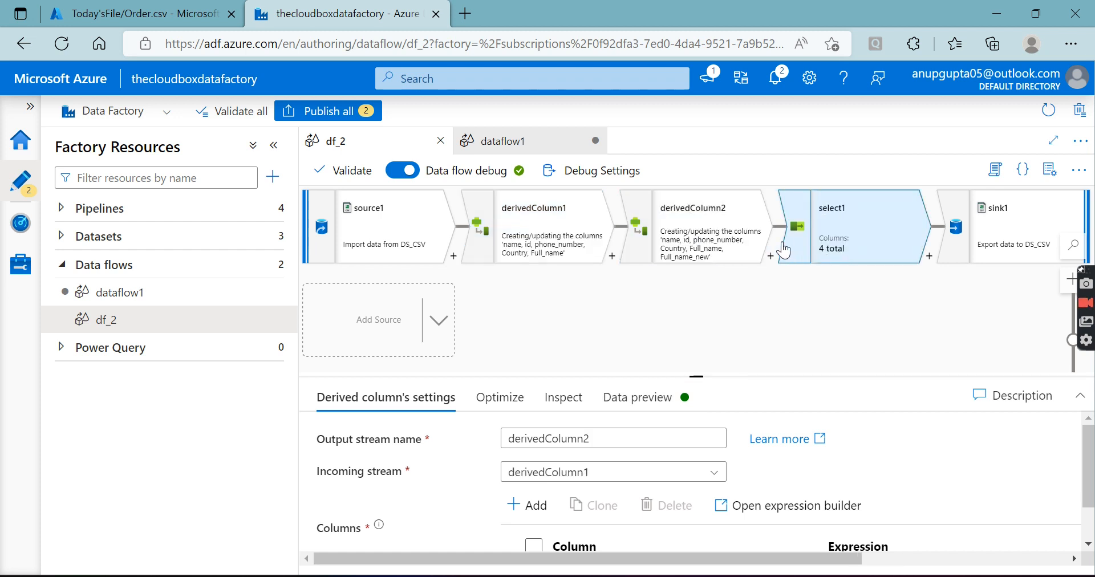
{"action": "left_click", "coordinate": [720, 248]}
{"action": "left_click", "coordinate": [847, 246]}
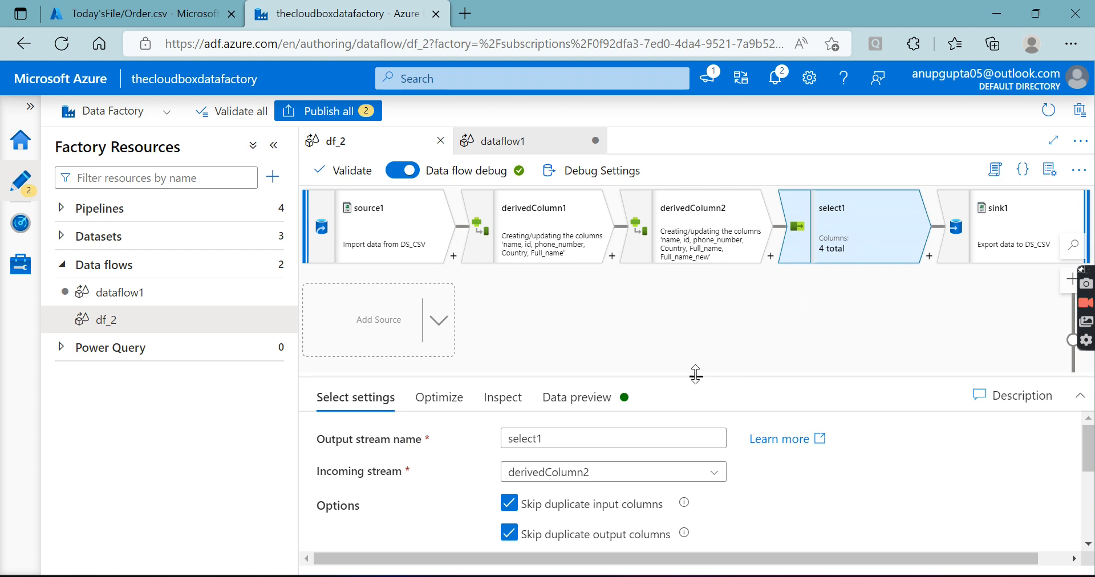
{"action": "left_click_drag", "start_coordinate": [696, 374], "coordinate": [699, 329]}
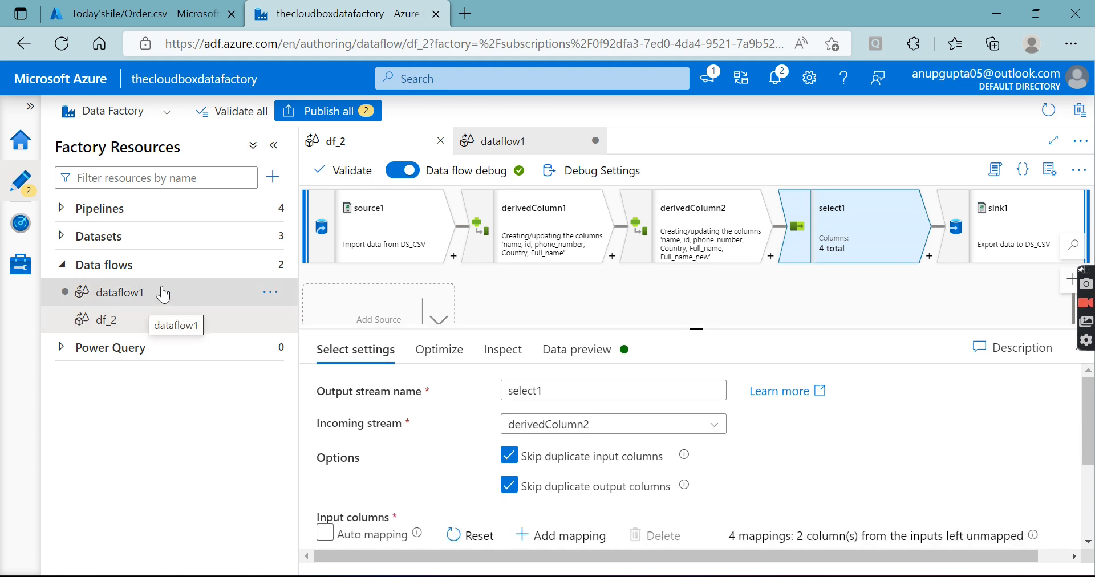
{"action": "left_click", "coordinate": [513, 143]}
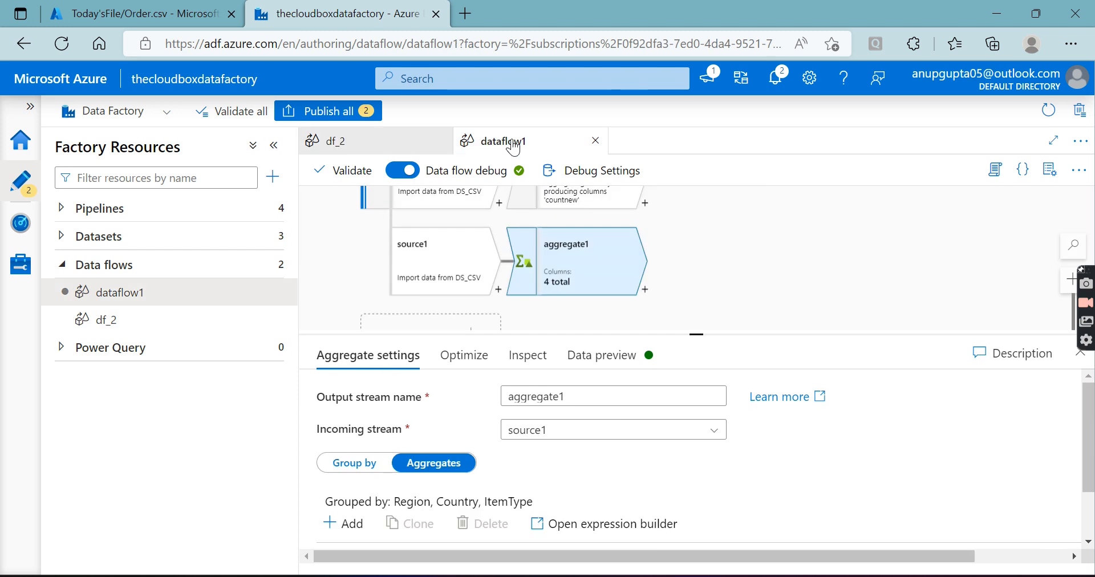